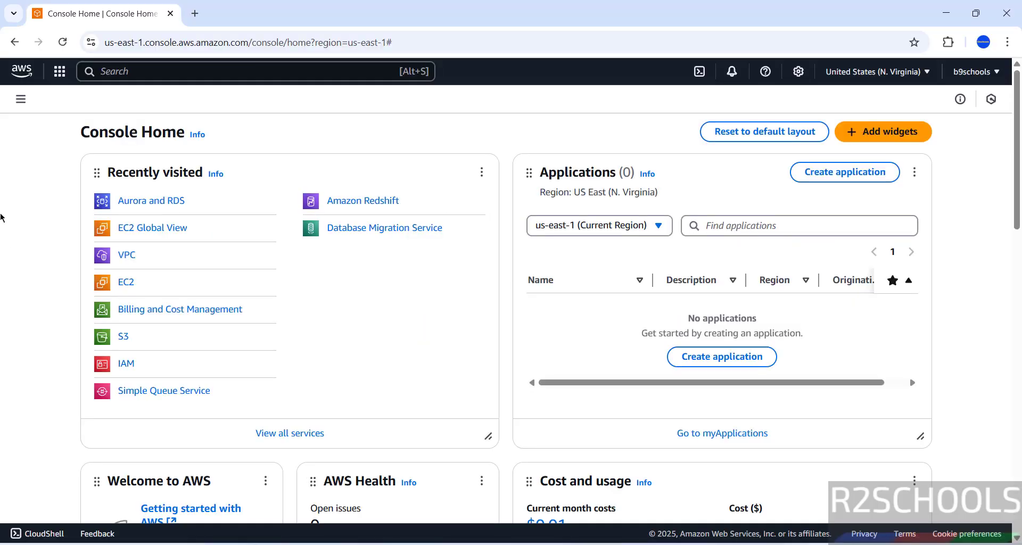
Find the Aurora and RDS service via console search and go to its Databases list.
key(alt+s)
text(rd)
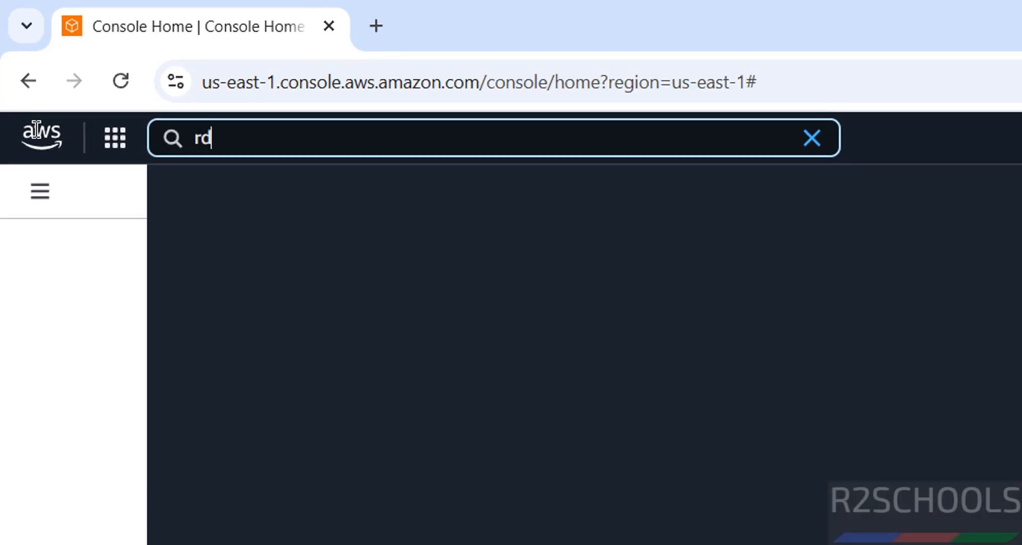
text(s)
mouse_move(615, 272)
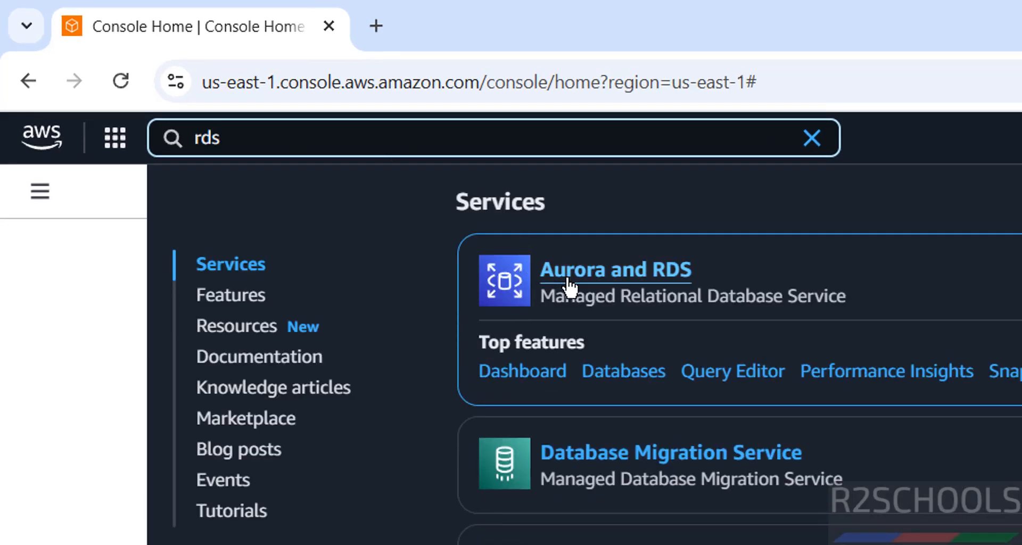
click(637, 281)
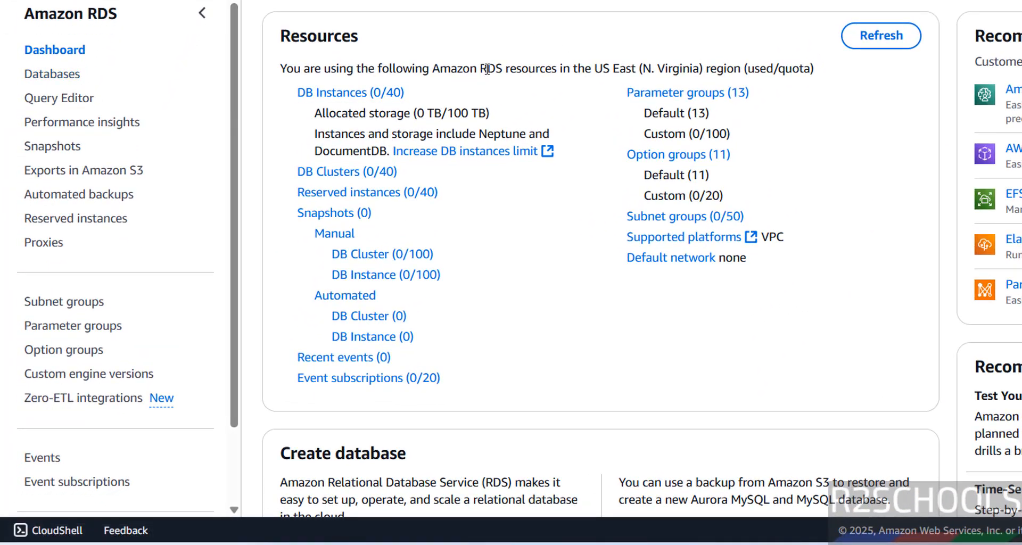
click(371, 95)
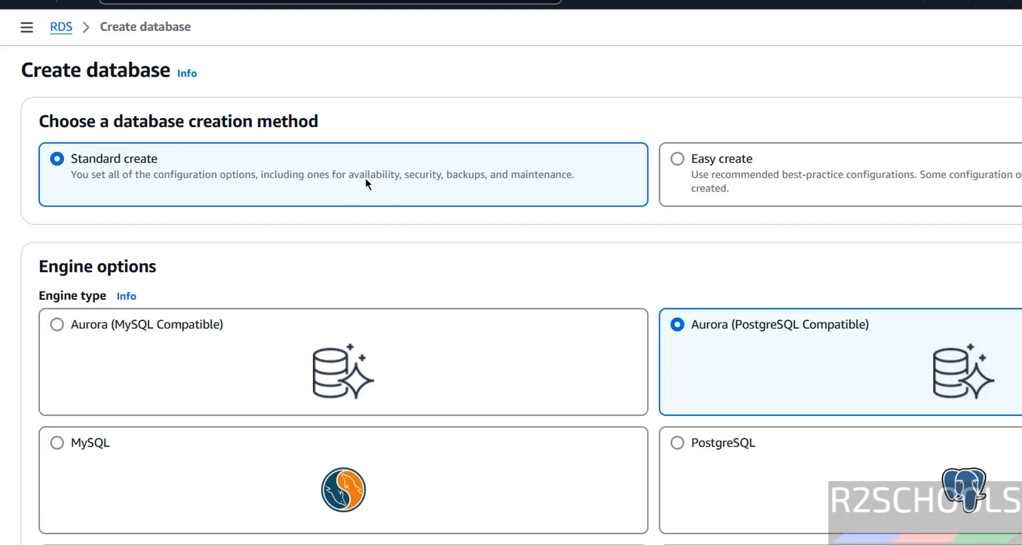
scroll(90, 191, down, 3)
scroll(89, 191, down, 2)
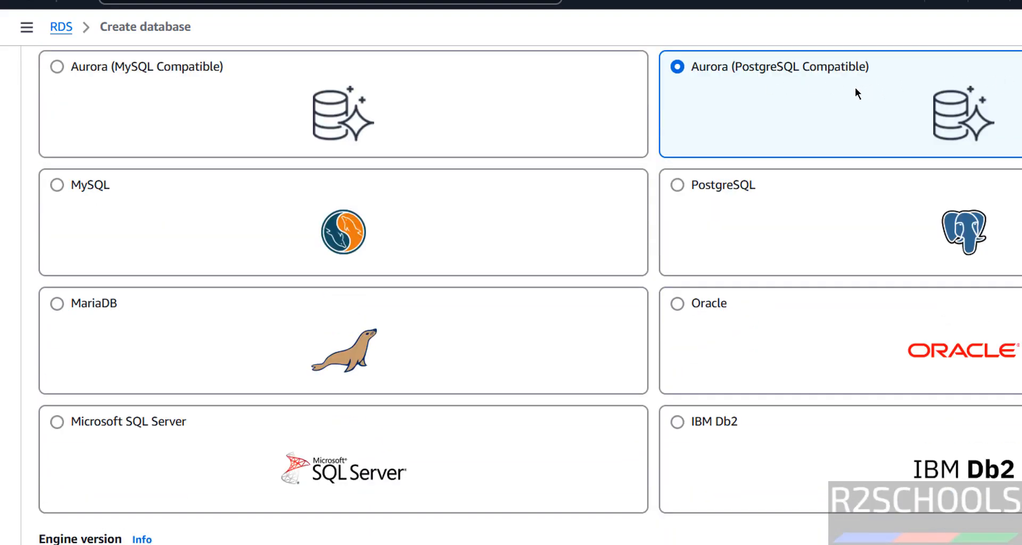
Choose the PostgreSQL engine, version 17.4-R1, and the Free tier template.
click(708, 189)
scroll(697, 180, down, 2)
scroll(697, 185, down, 2)
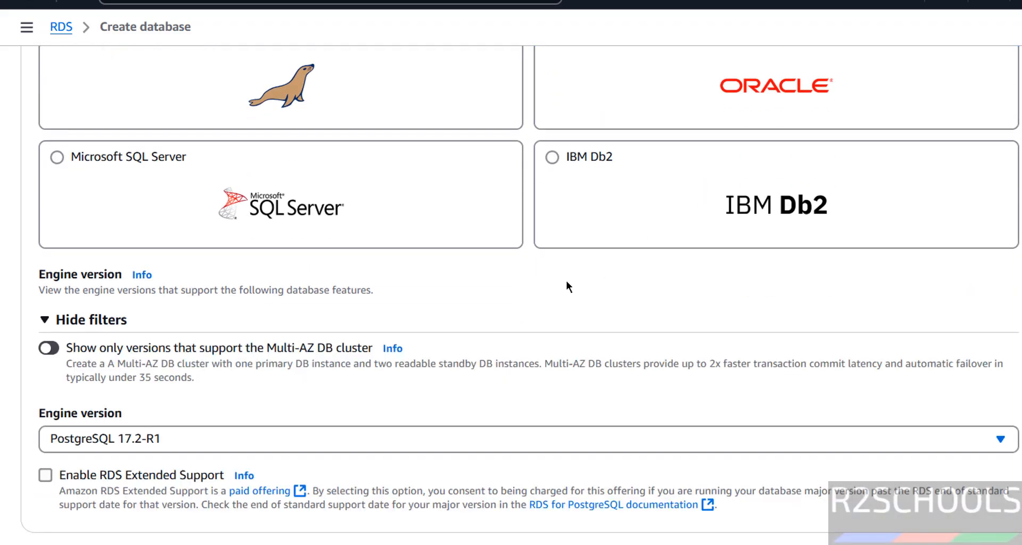
scroll(567, 280, down, 3)
scroll(566, 281, down, 2)
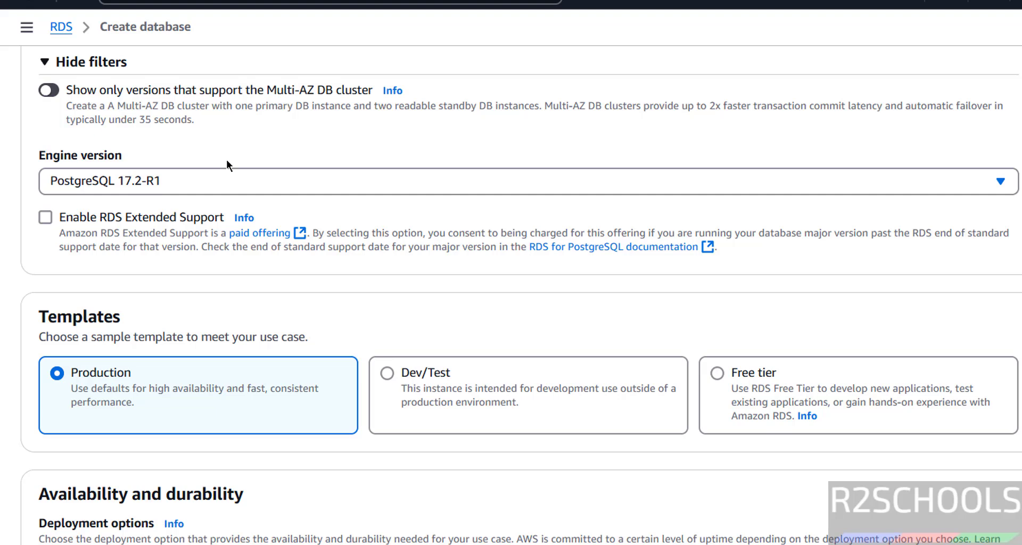
click(178, 184)
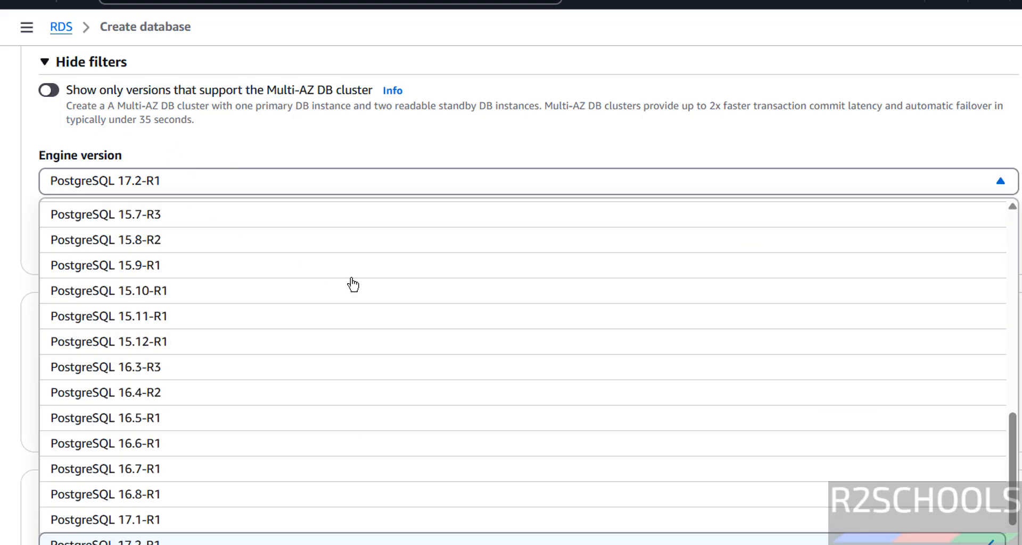
scroll(351, 285, down, 2)
scroll(687, 455, down, 4)
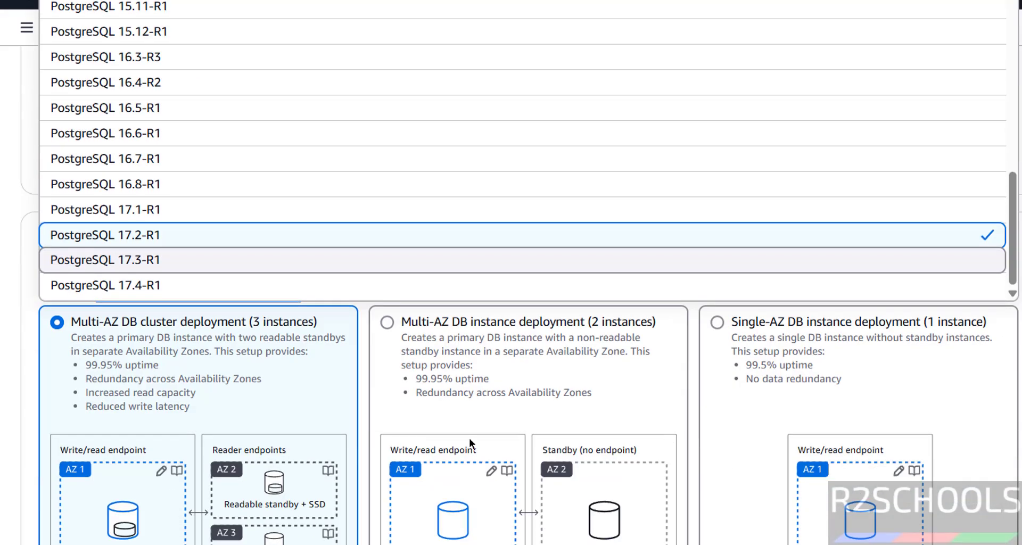
click(152, 288)
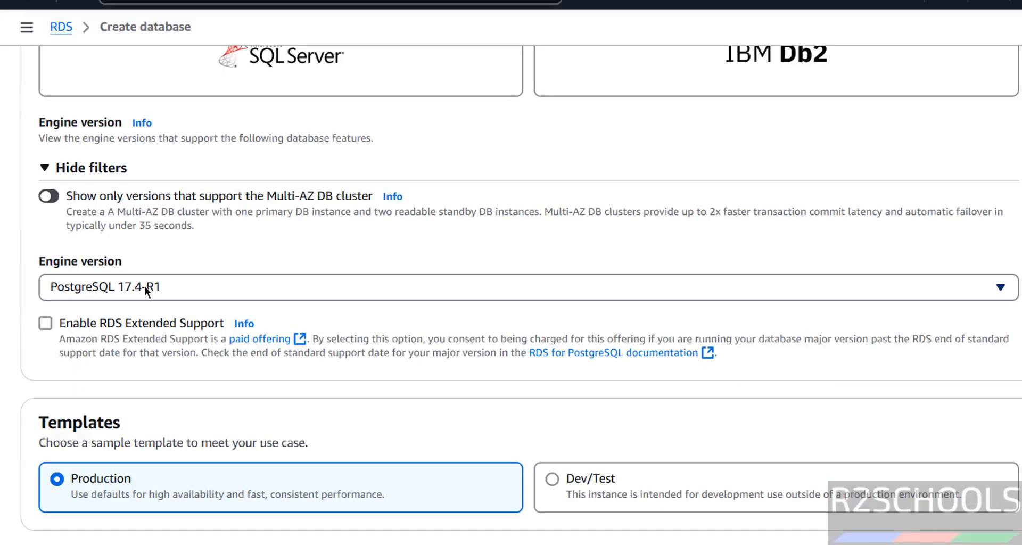
scroll(144, 286, down, 3)
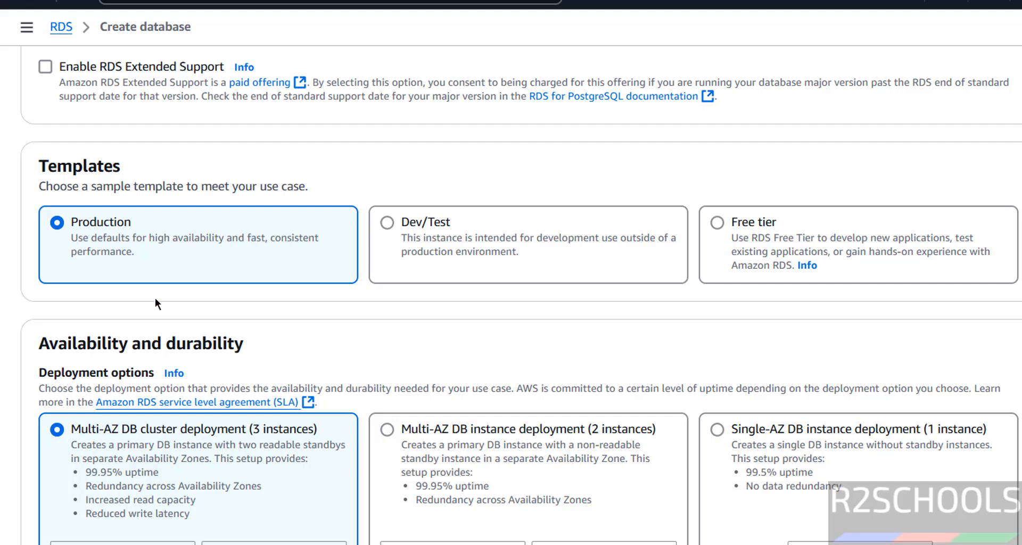
scroll(158, 301, down, 1)
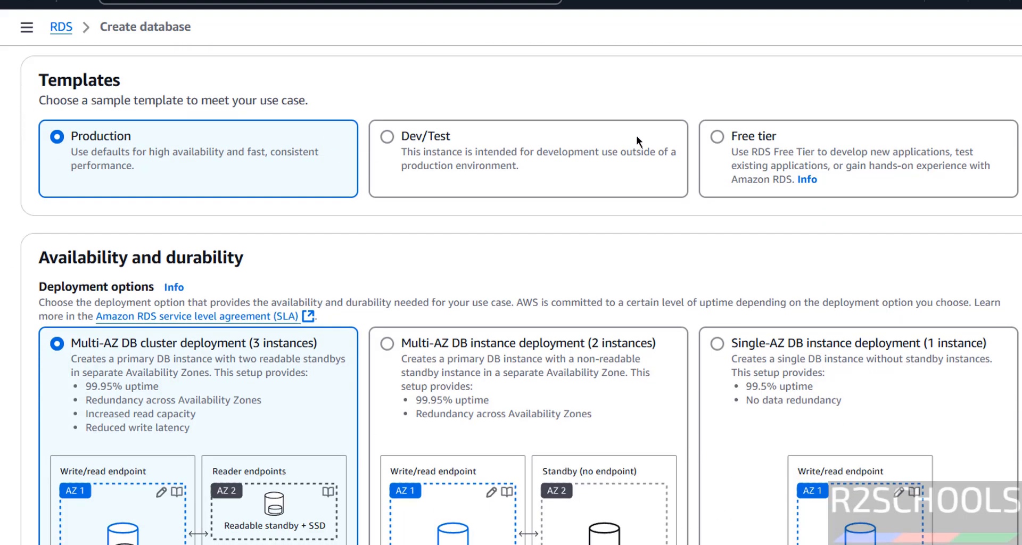
click(716, 137)
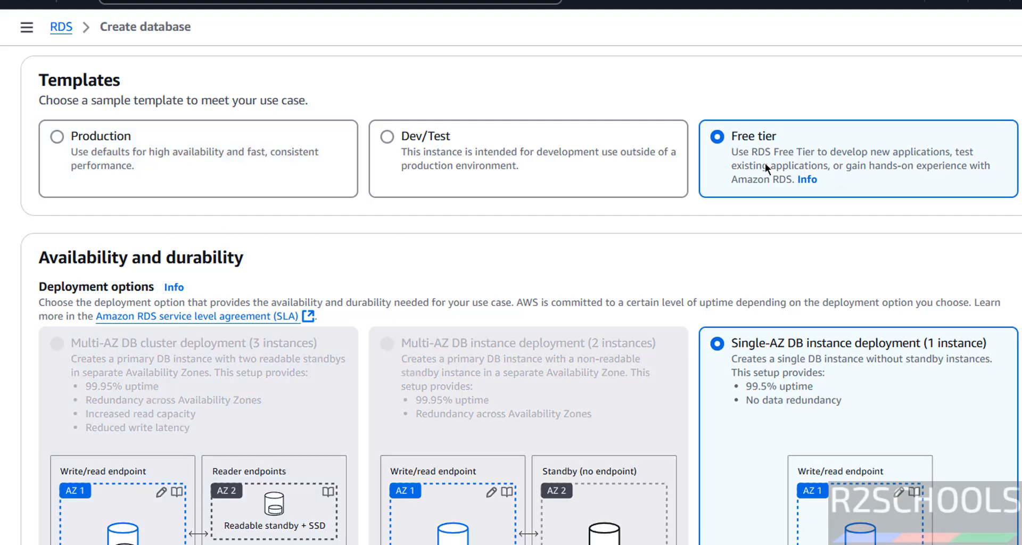
scroll(621, 250, down, 5)
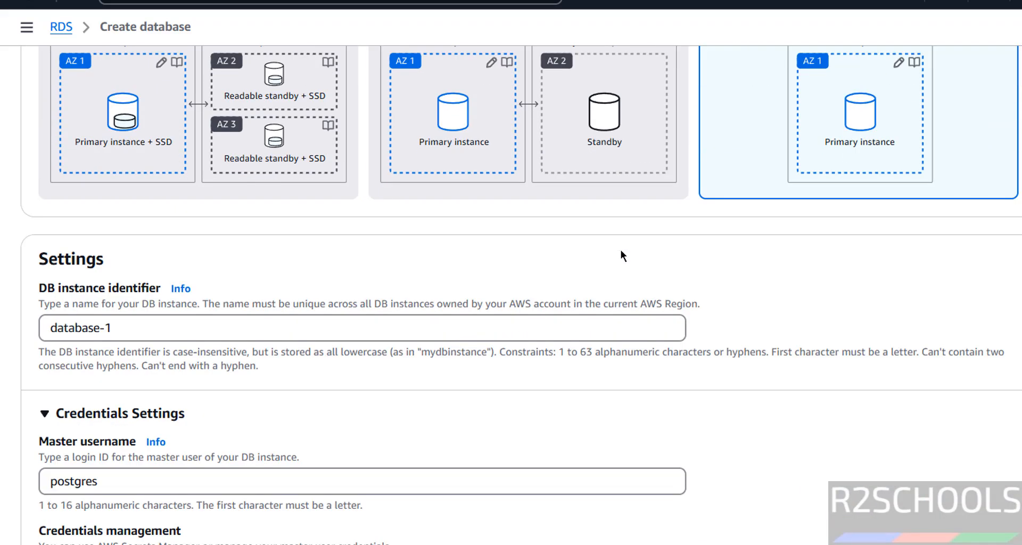
scroll(621, 250, down, 4)
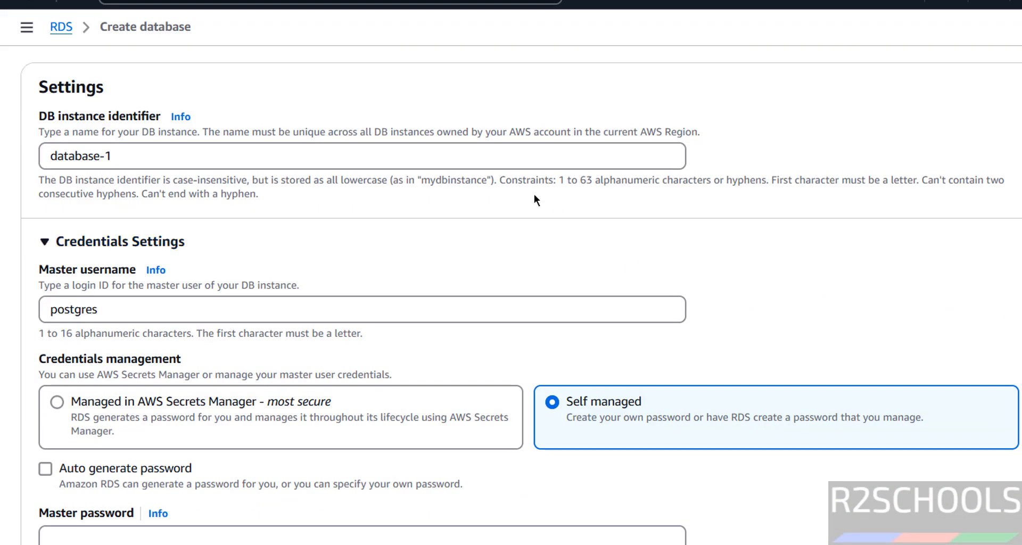
Set the DB instance identifier to awsrdspg174 and keep the postgres master username.
click(224, 161)
key(ctrl+a)
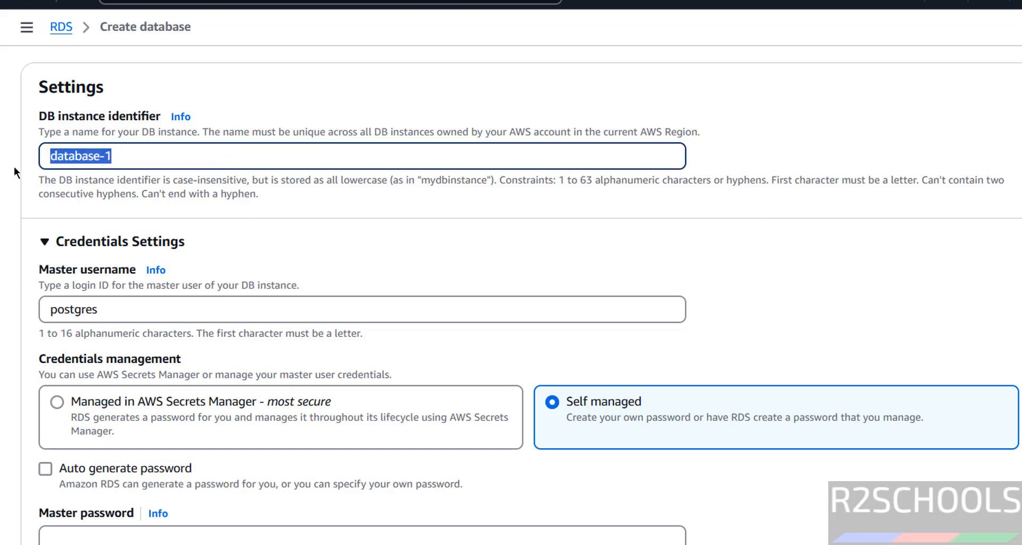
text(awsrds)
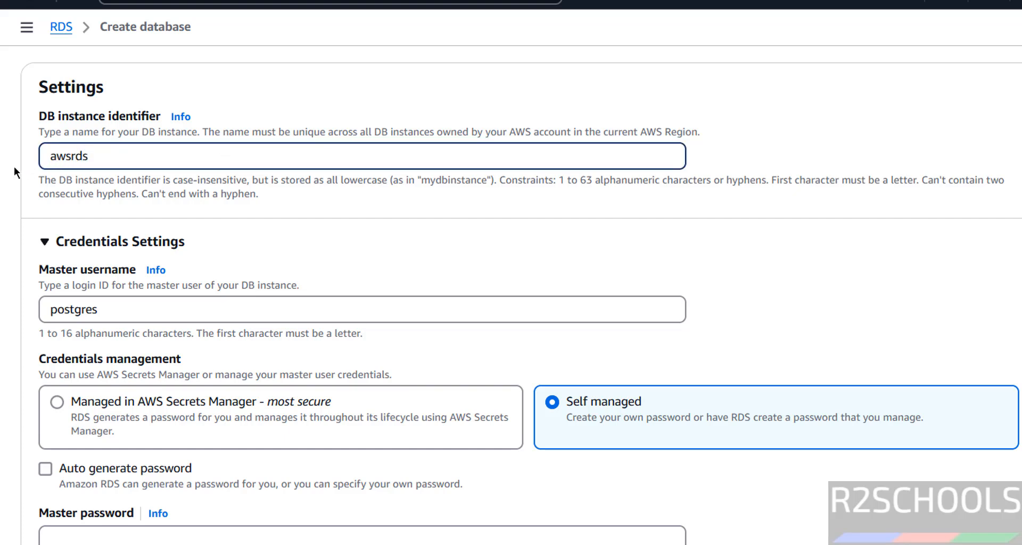
text(pg174)
scroll(292, 222, down, 2)
scroll(292, 221, down, 1)
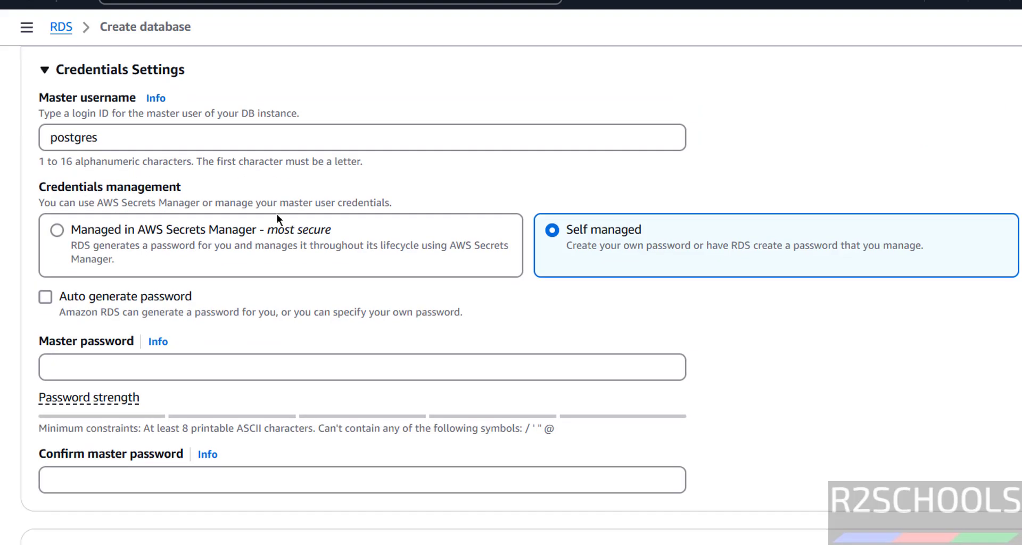
double_click(108, 137)
click(96, 137)
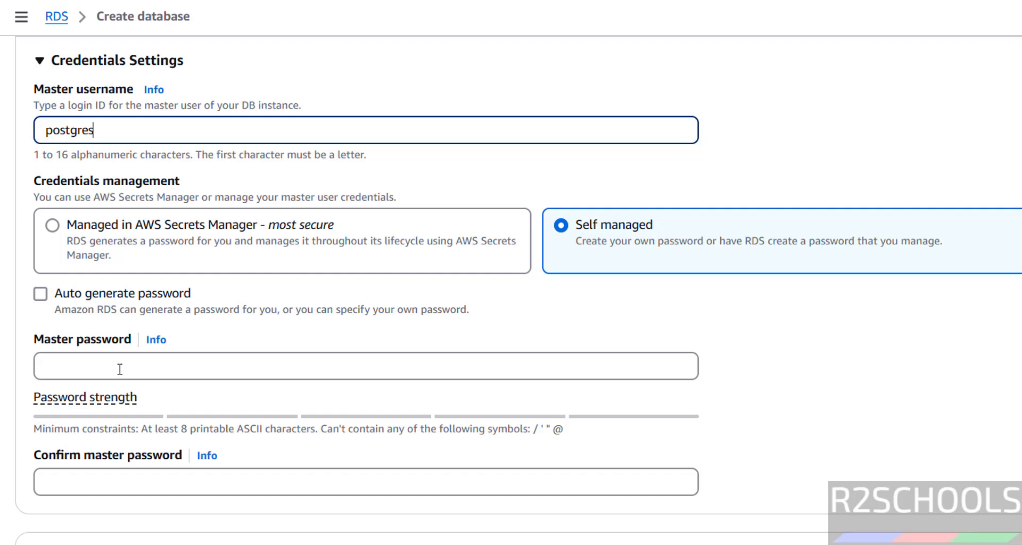
Enter a master password, fix the disallowed symbols, and move on to confirm it.
click(120, 368)
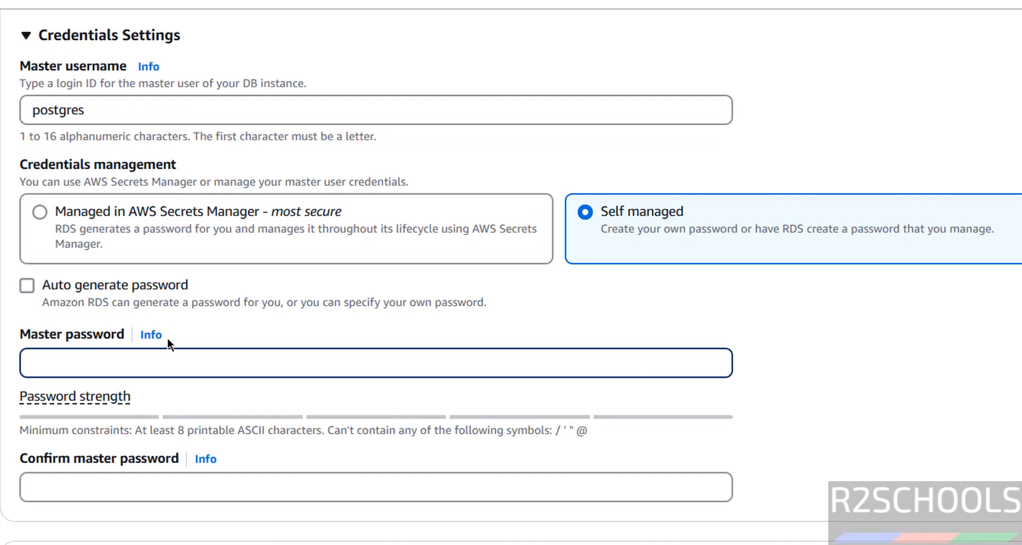
text(*********)
key(Tab)
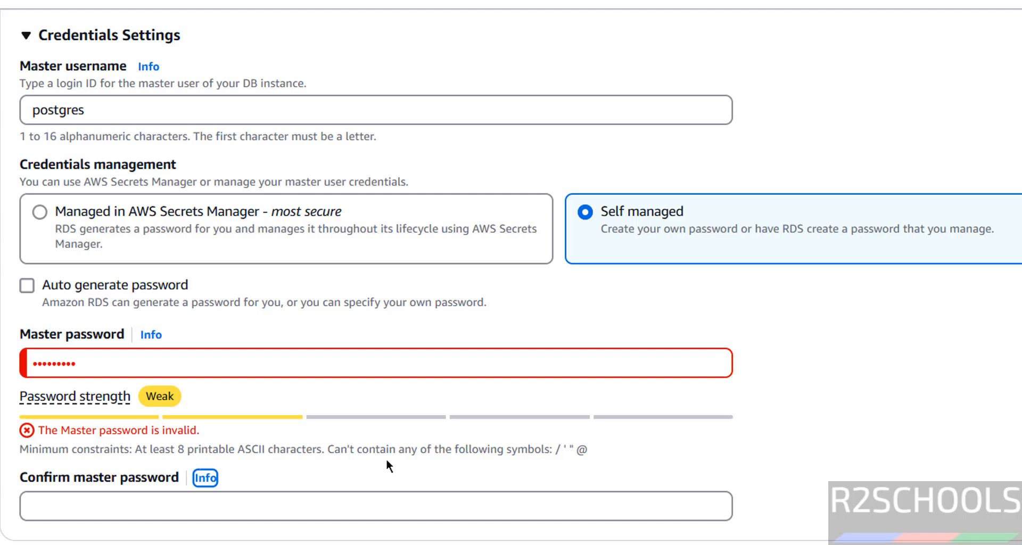
drag(554, 449, 623, 459)
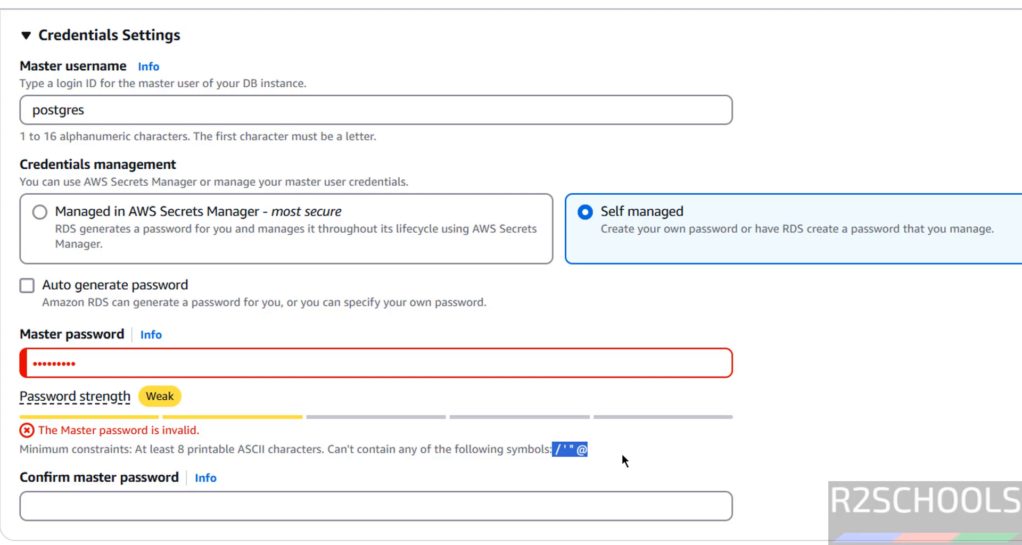
click(439, 363)
double_click(108, 362)
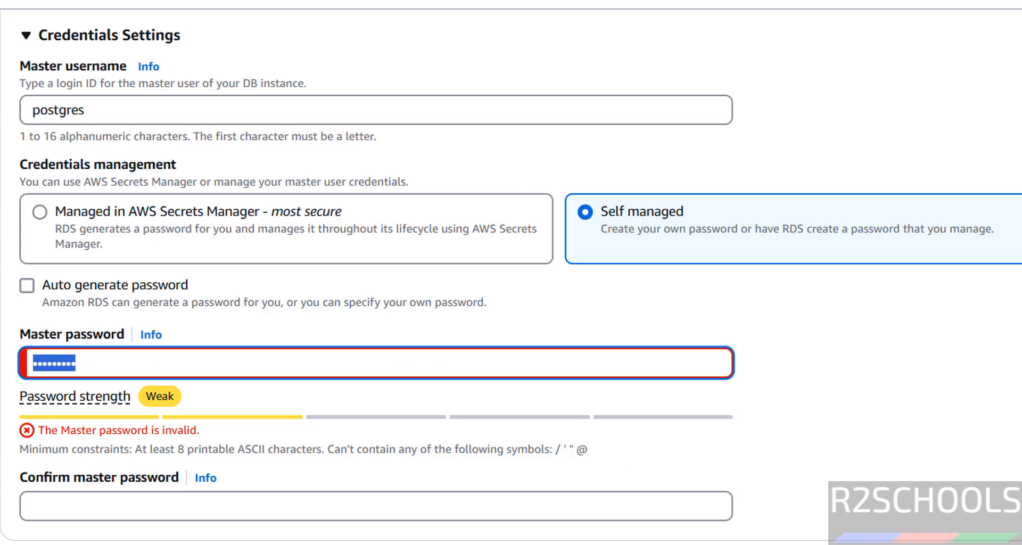
text(•••••••••)
key(Tab)
text(•••••••••)
scroll(142, 344, down, 5)
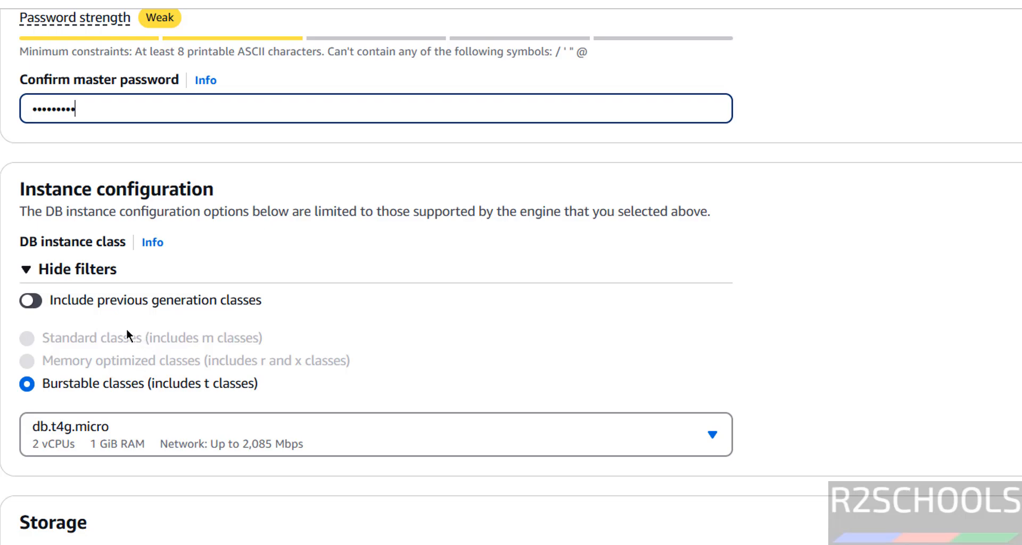
scroll(151, 280, up, 2)
scroll(283, 266, up, 2)
scroll(280, 260, up, 2)
scroll(220, 149, up, 2)
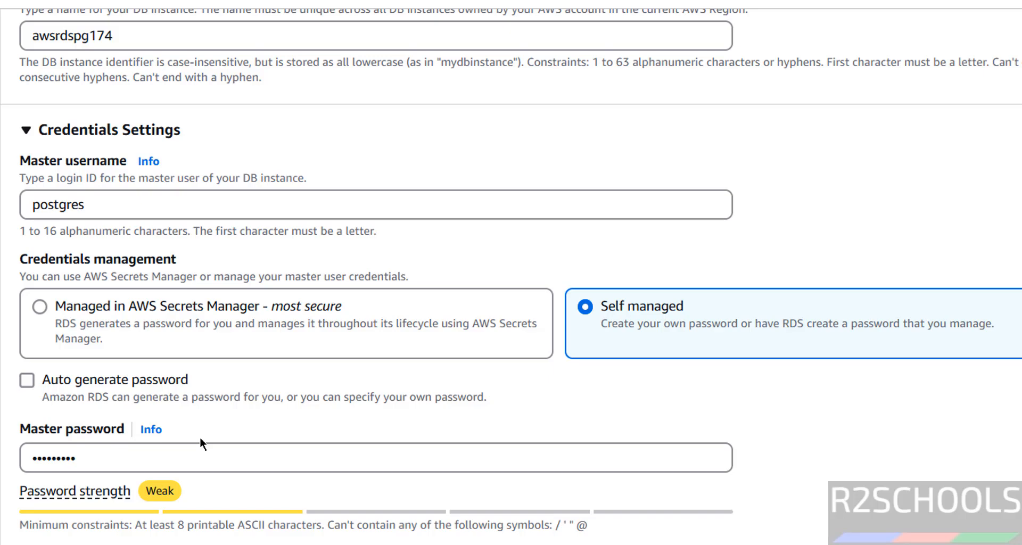
scroll(462, 417, down, 2)
scroll(461, 418, down, 2)
scroll(462, 418, down, 2)
scroll(462, 418, down, 3)
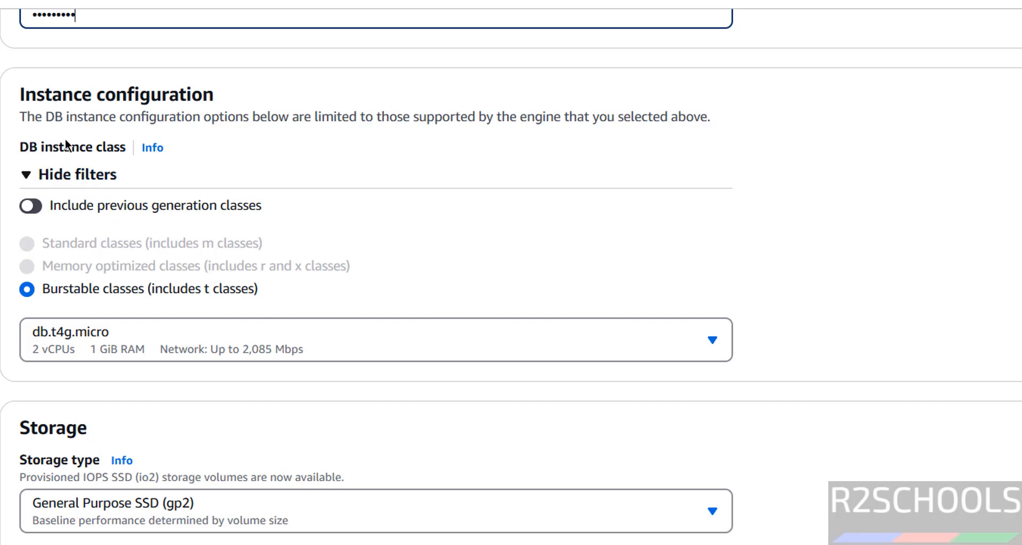
Set the instance class to db.t4g.micro and keep gp2 storage at 20 GiB.
click(126, 343)
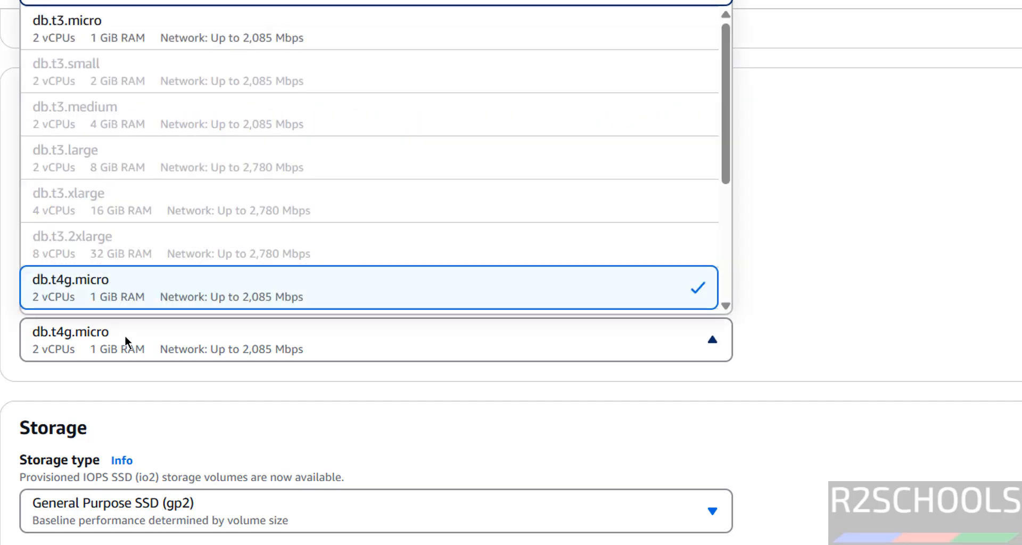
click(644, 263)
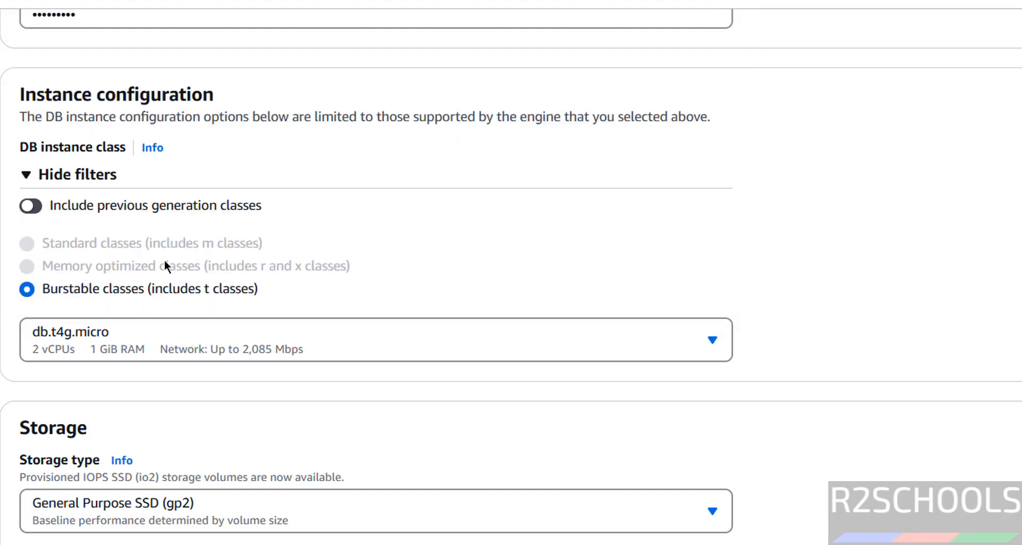
scroll(946, 282, up, 5)
scroll(950, 288, up, 5)
scroll(949, 288, up, 5)
scroll(950, 287, up, 3)
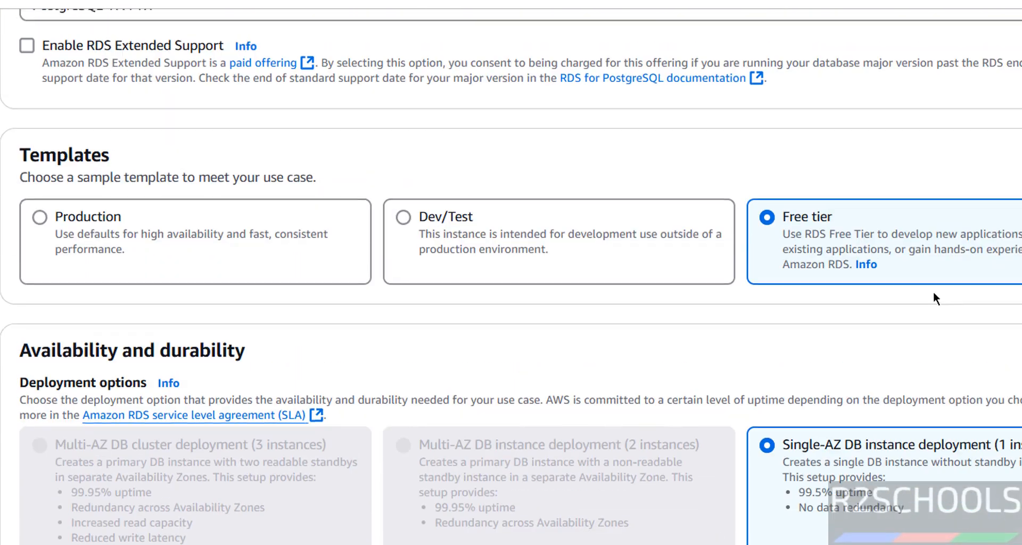
scroll(934, 292, down, 3)
scroll(861, 373, down, 10)
scroll(863, 375, down, 6)
scroll(864, 375, up, 3)
scroll(863, 375, down, 3)
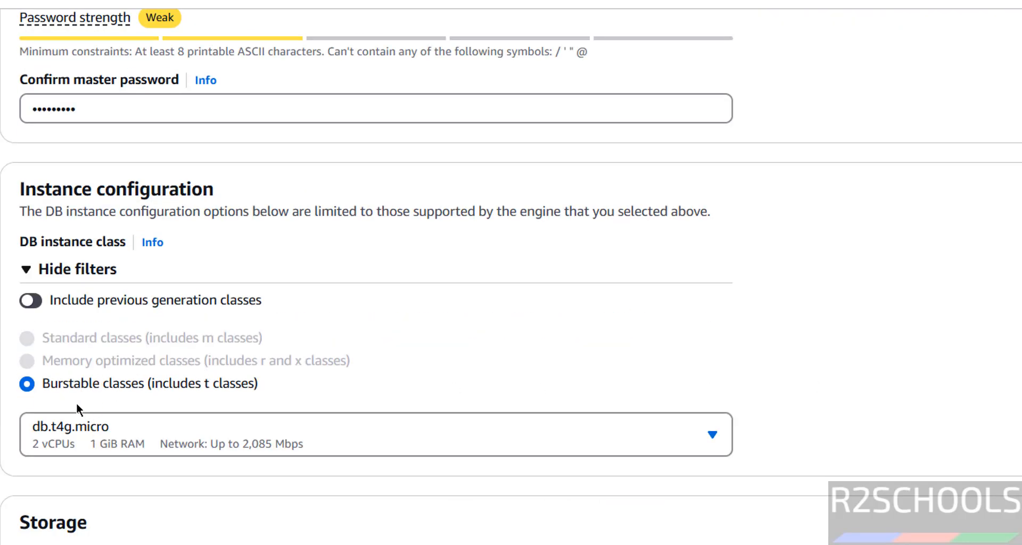
click(77, 439)
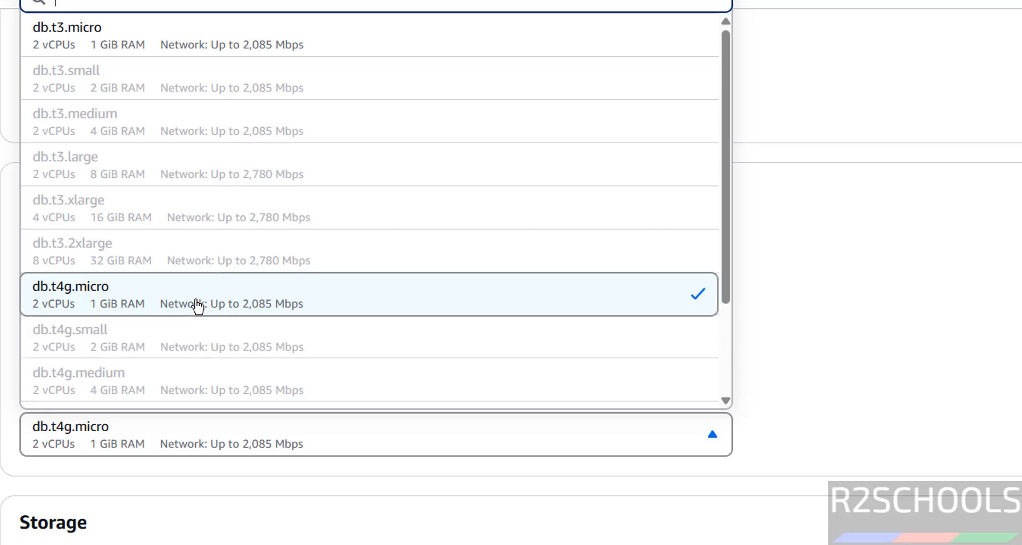
click(346, 305)
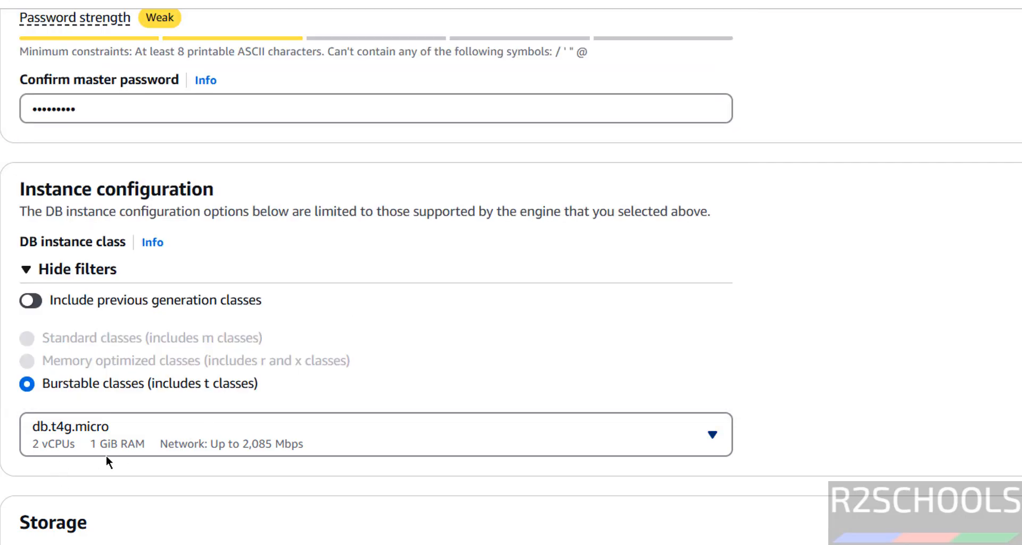
scroll(107, 461, down, 4)
click(94, 323)
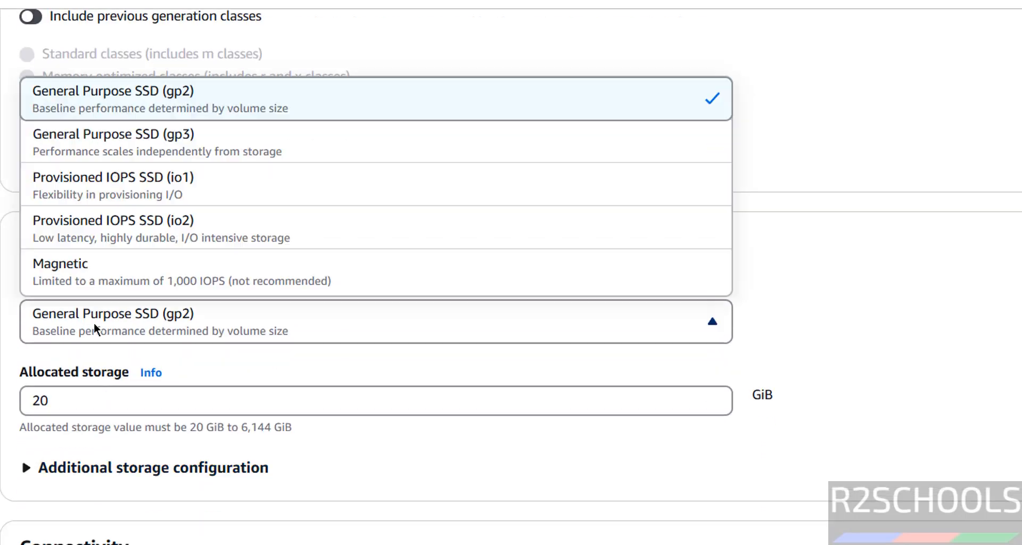
click(806, 318)
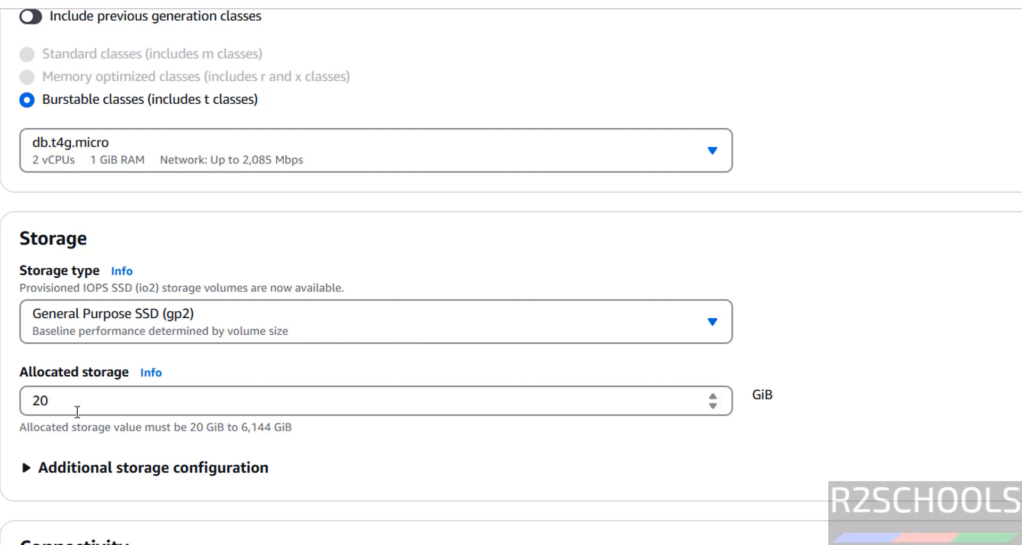
mouse_move(375, 401)
scroll(148, 350, down, 6)
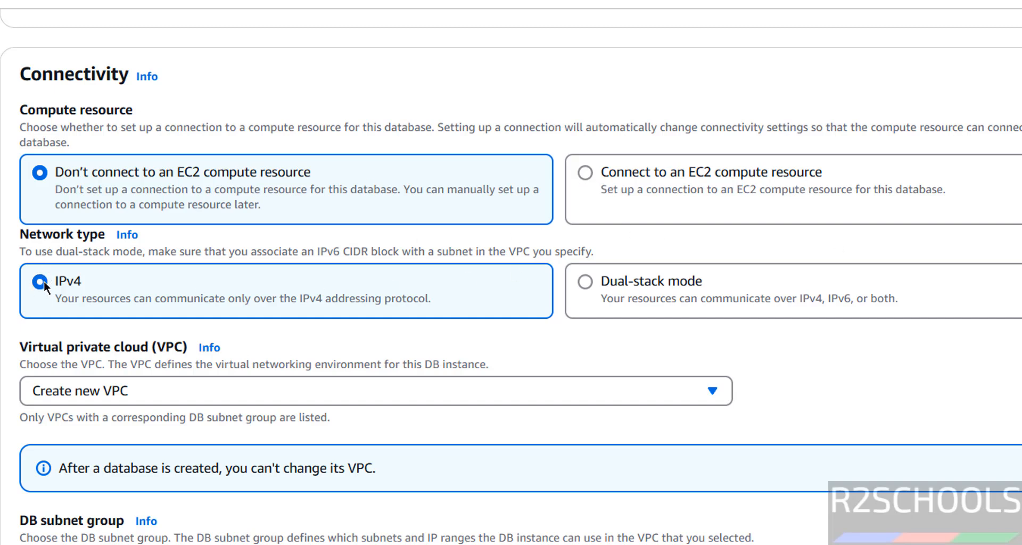
scroll(56, 280, down, 3)
Review the VPC, enable public access and keep the existing default security group.
click(97, 207)
click(96, 208)
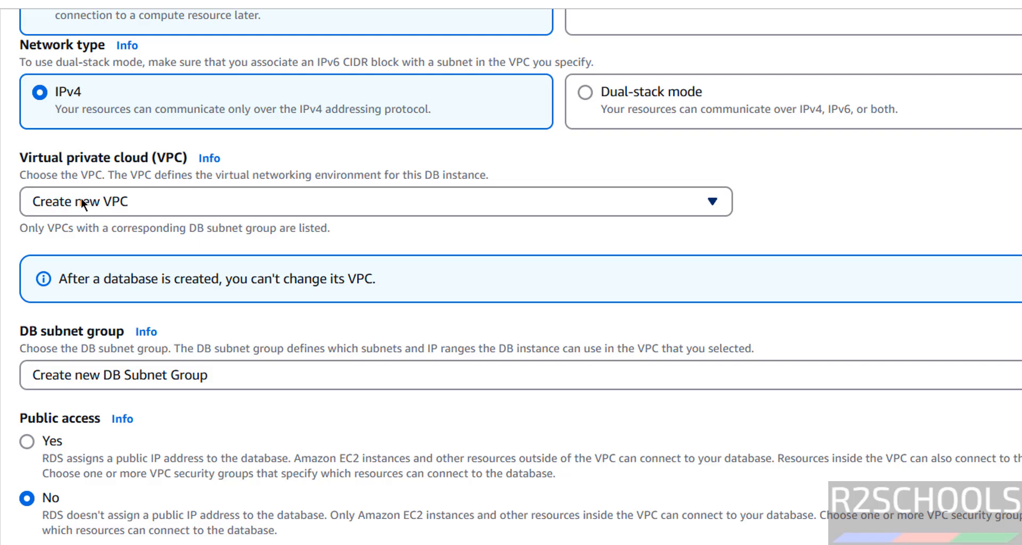
click(90, 204)
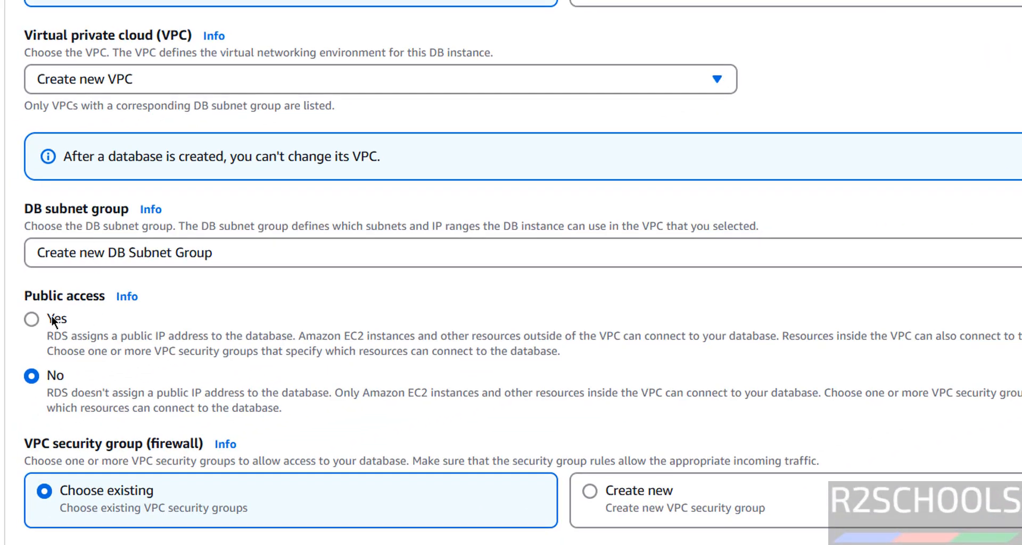
click(53, 317)
scroll(204, 360, down, 4)
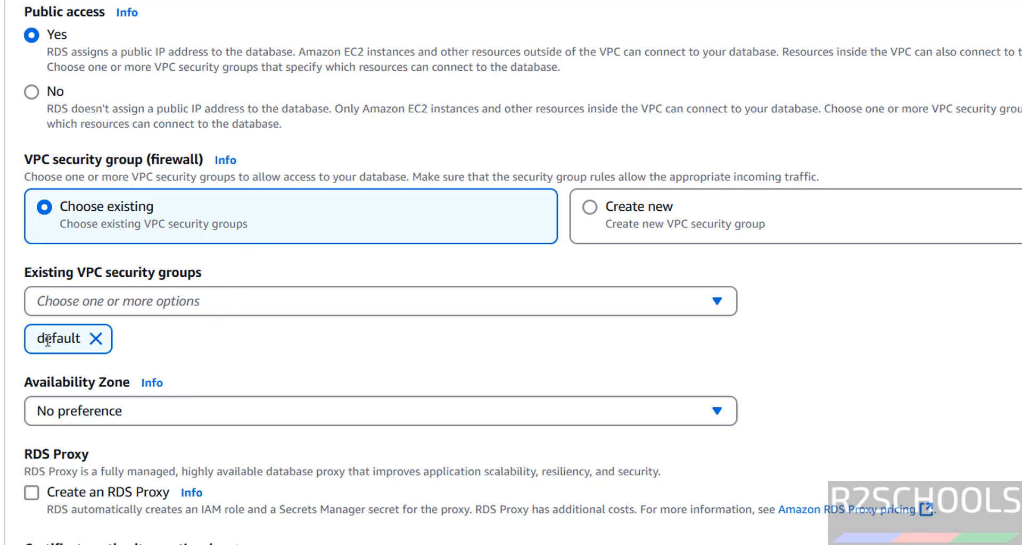
click(613, 206)
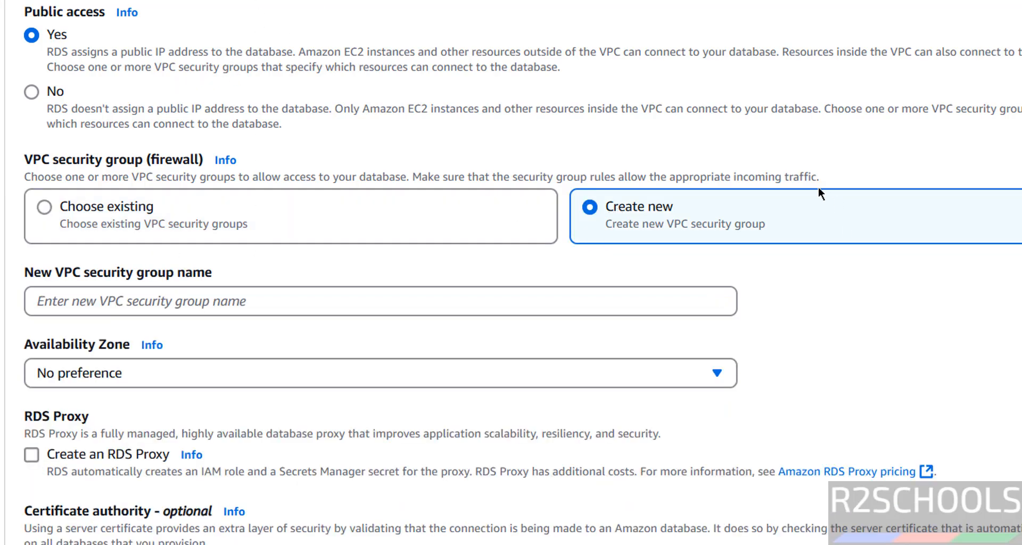
click(140, 206)
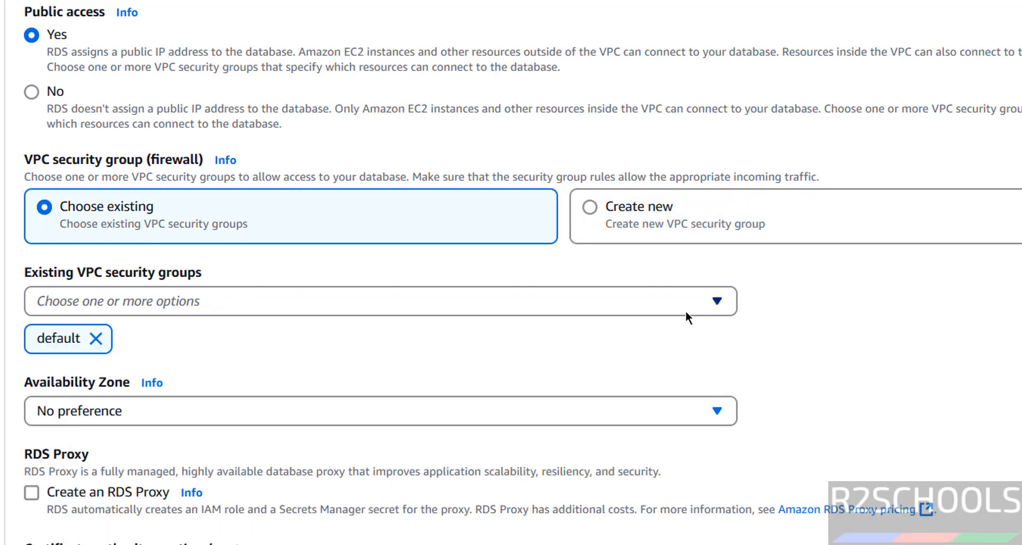
click(715, 303)
click(715, 302)
scroll(942, 306, down, 4)
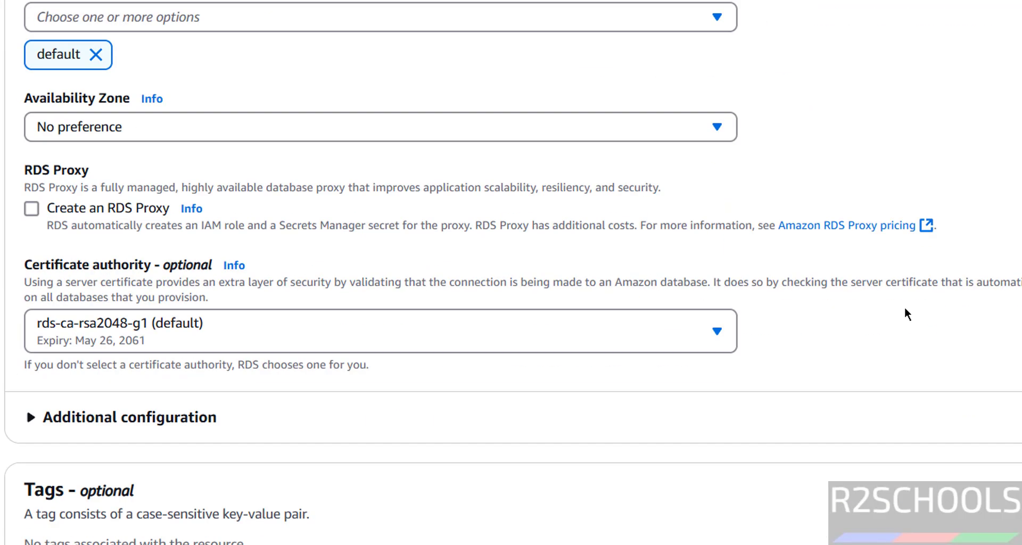
Choose the us-east-1b availability zone and check the port is 5432 under Additional configuration.
click(523, 112)
click(408, 216)
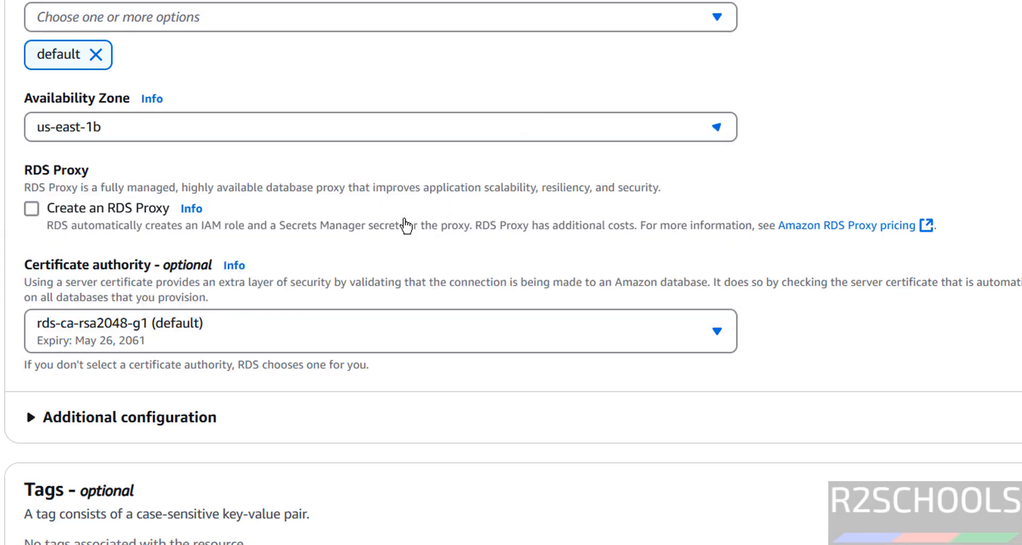
scroll(869, 138, down, 2)
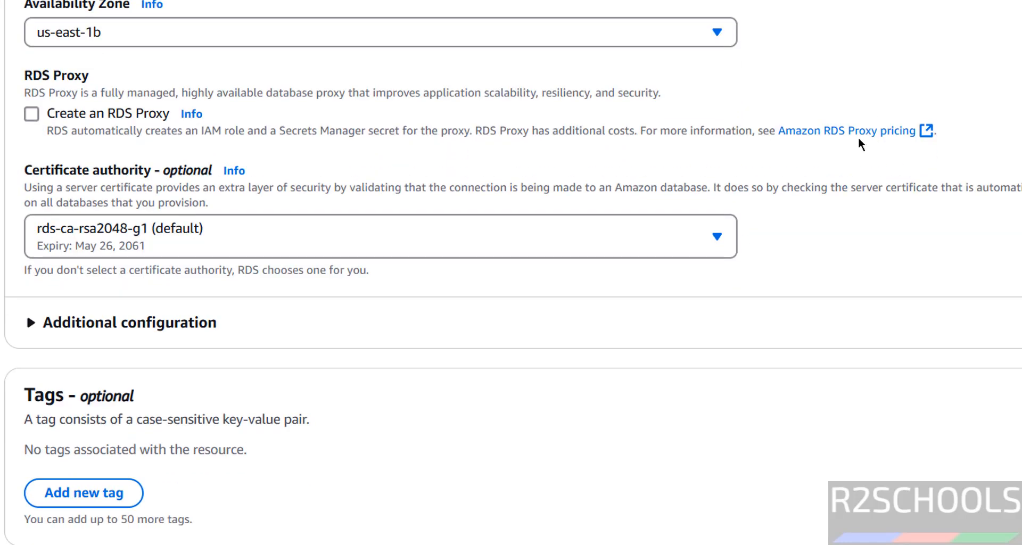
click(457, 128)
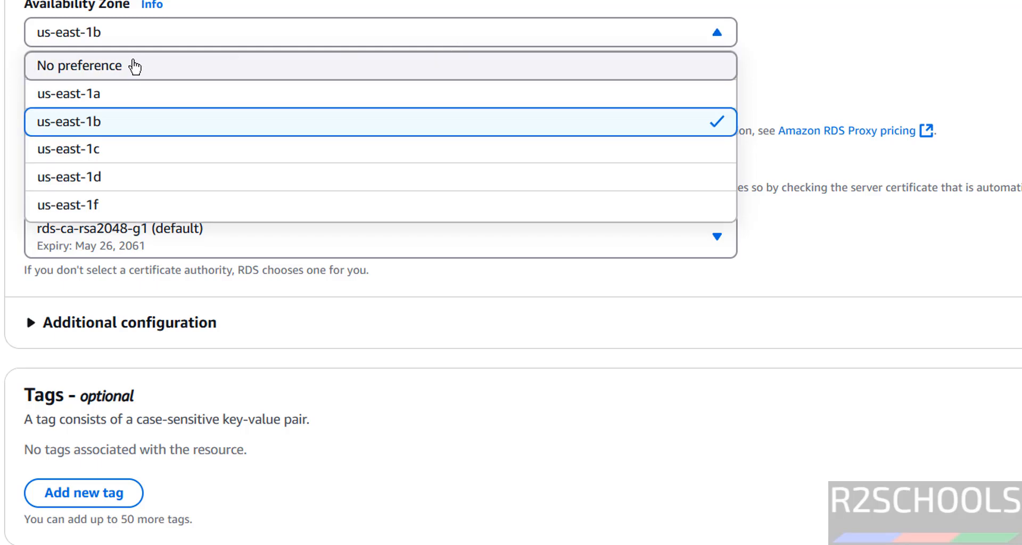
click(747, 76)
scroll(747, 77, down, 3)
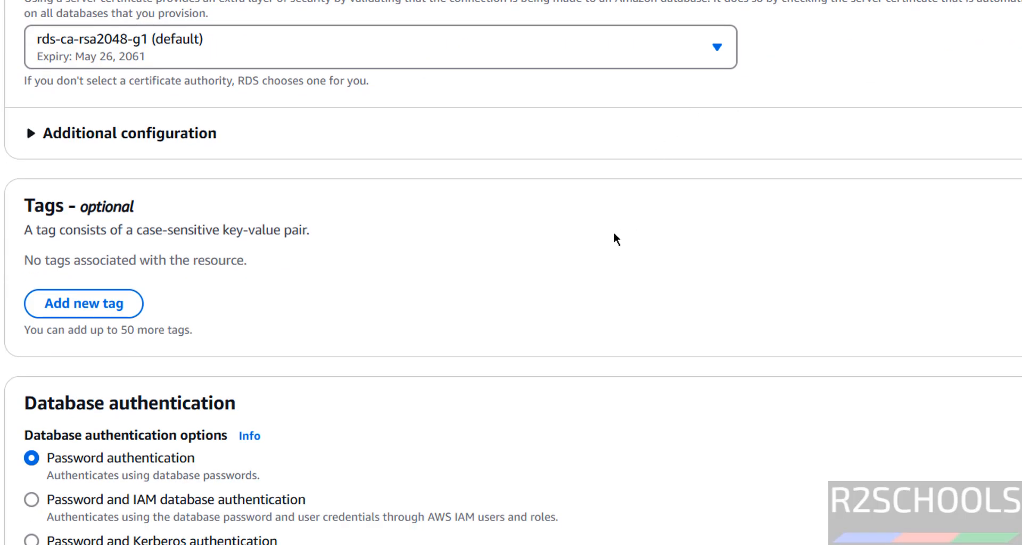
scroll(586, 239, up, 2)
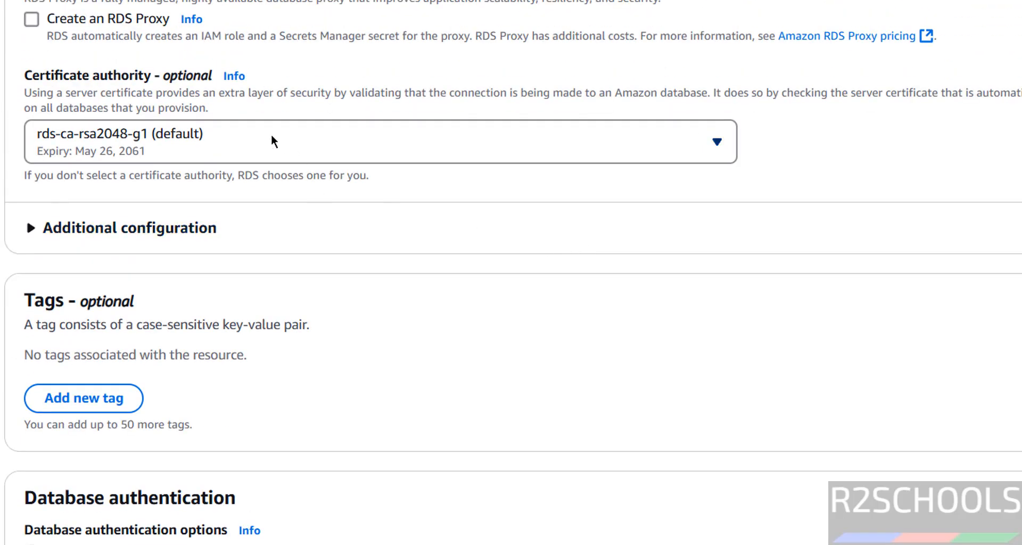
scroll(309, 190, down, 3)
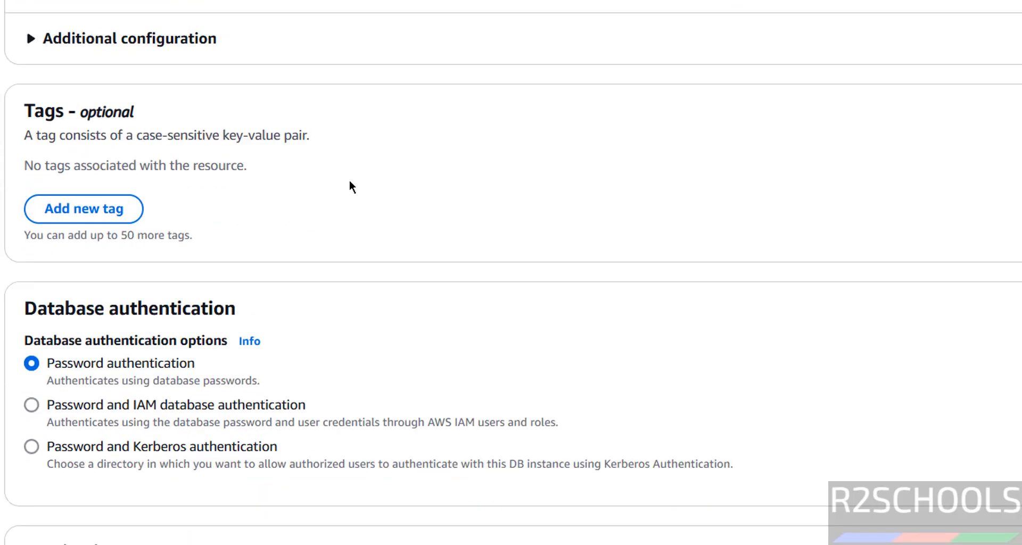
click(30, 39)
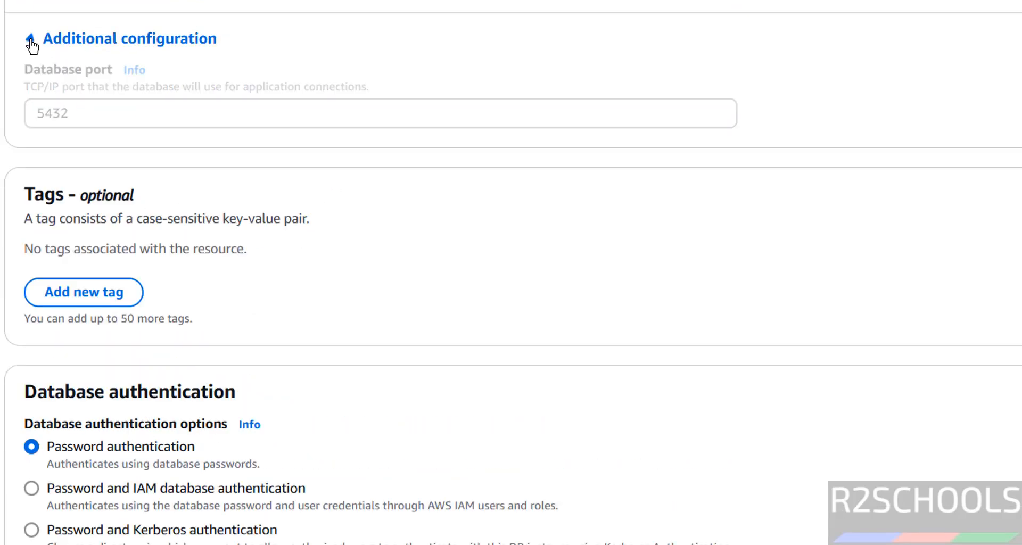
double_click(97, 111)
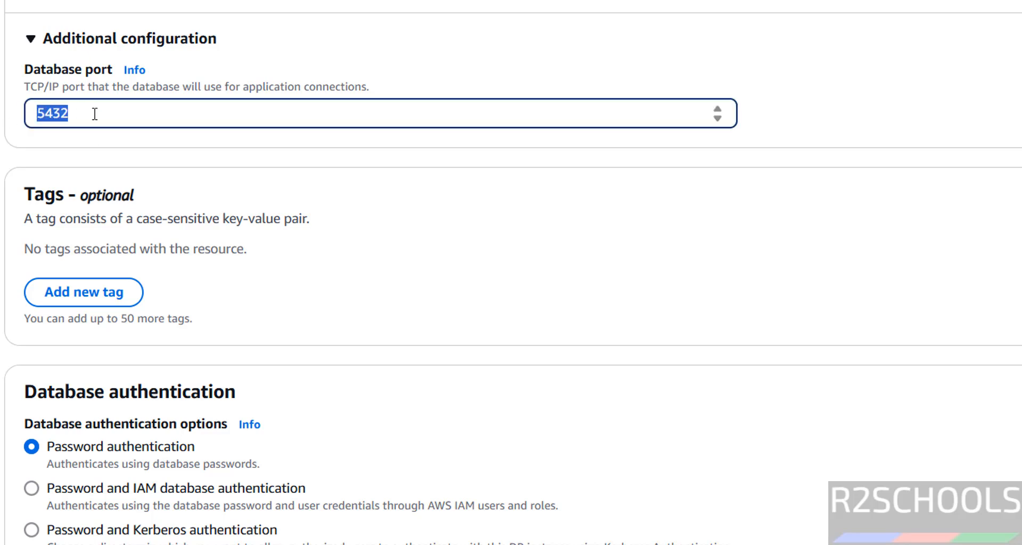
scroll(336, 219, down, 5)
scroll(328, 234, down, 3)
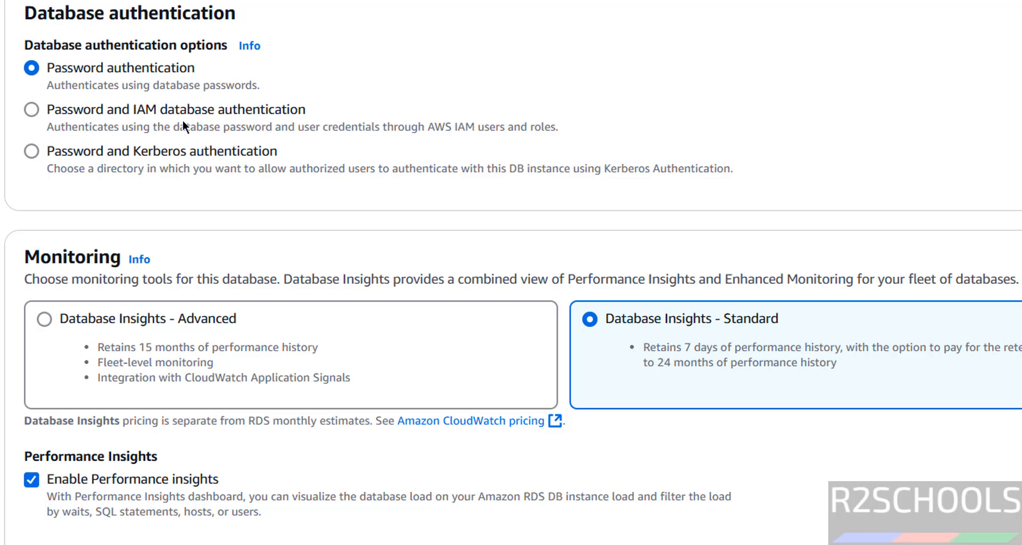
scroll(173, 192, down, 3)
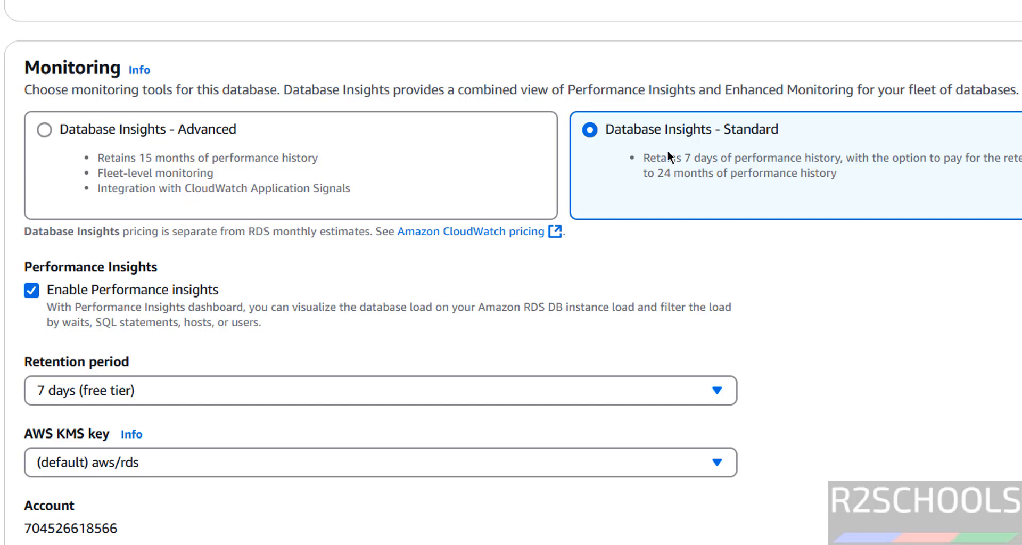
scroll(273, 258, down, 2)
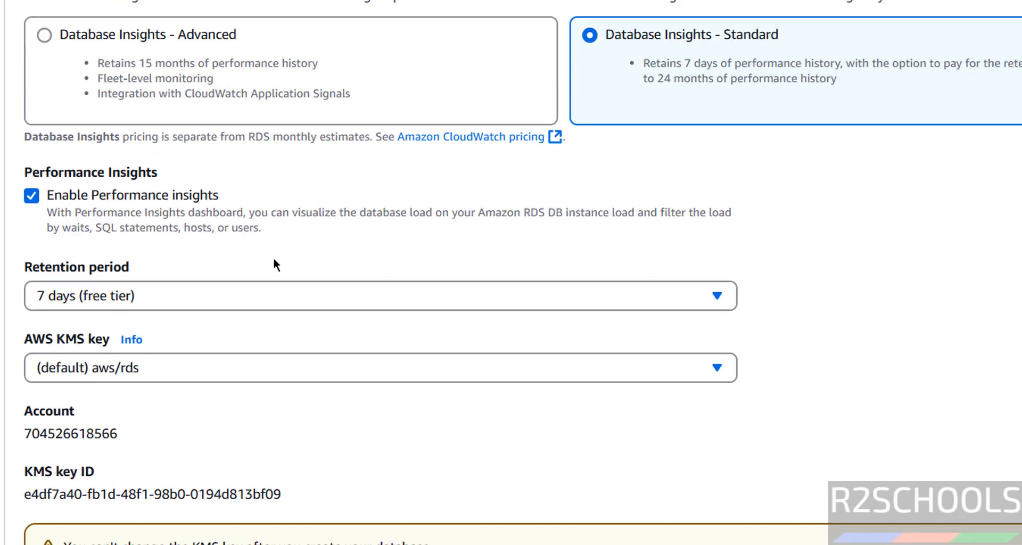
click(190, 301)
click(190, 296)
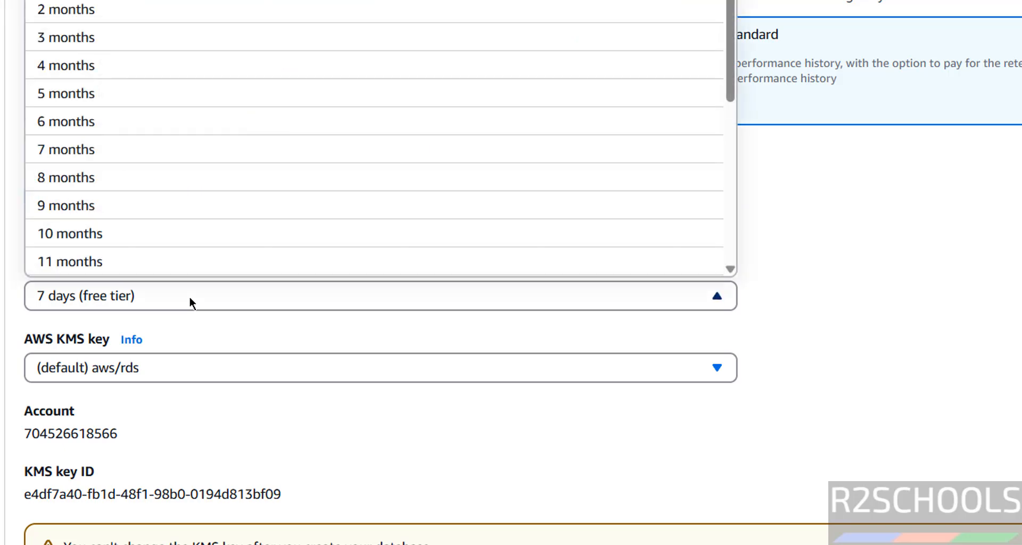
scroll(224, 176, up, 2)
scroll(233, 150, up, 1)
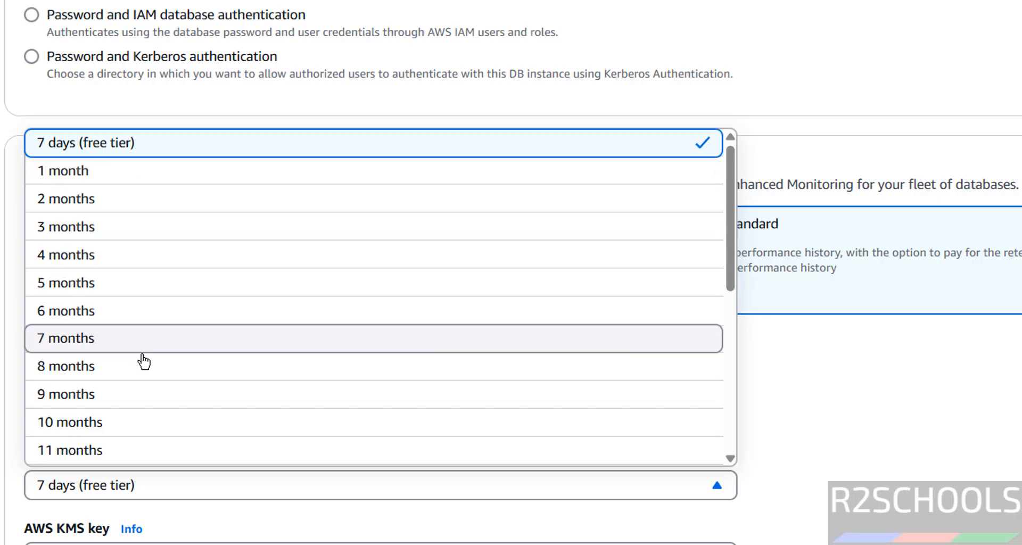
scroll(151, 368, down, 5)
scroll(155, 380, down, 4)
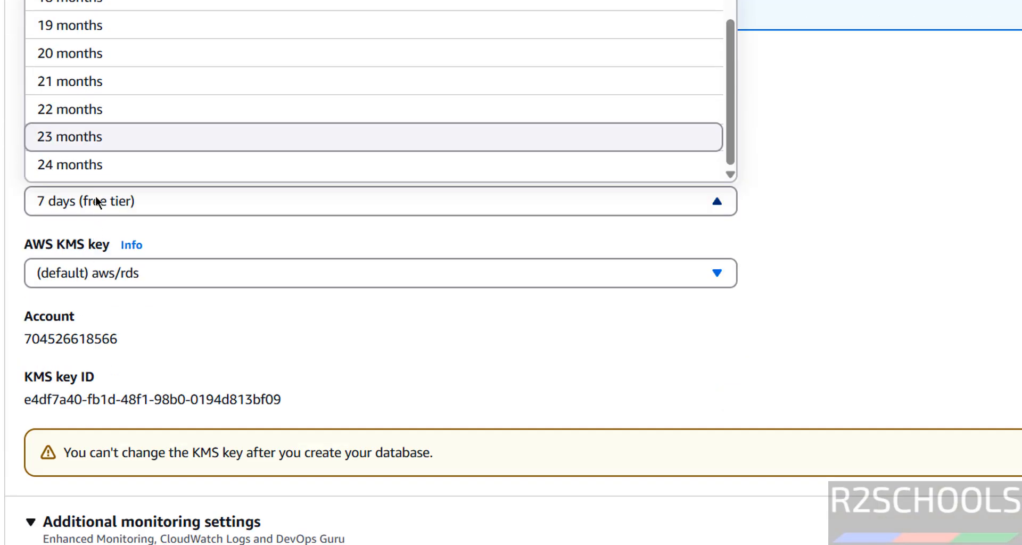
click(778, 221)
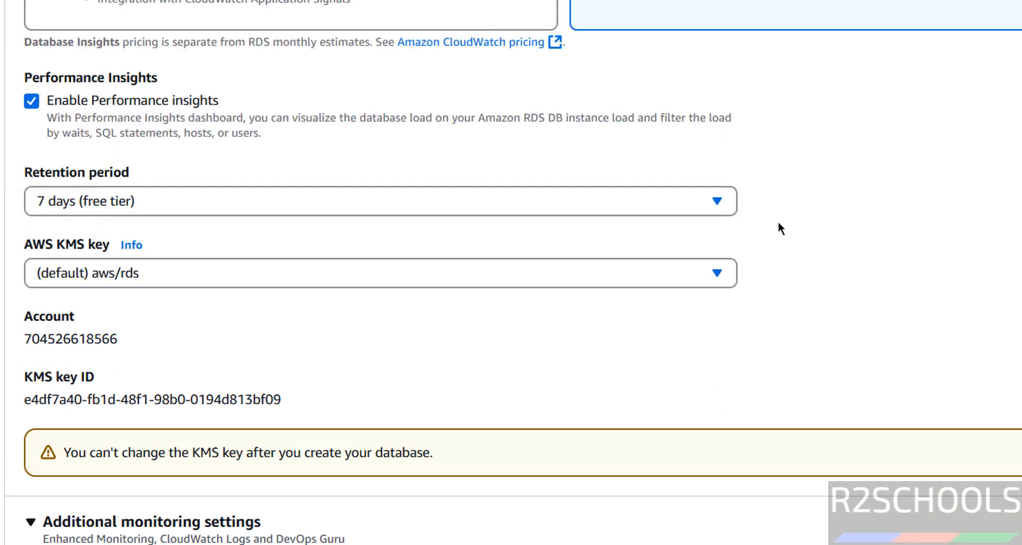
scroll(651, 254, down, 1)
scroll(651, 254, down, 2)
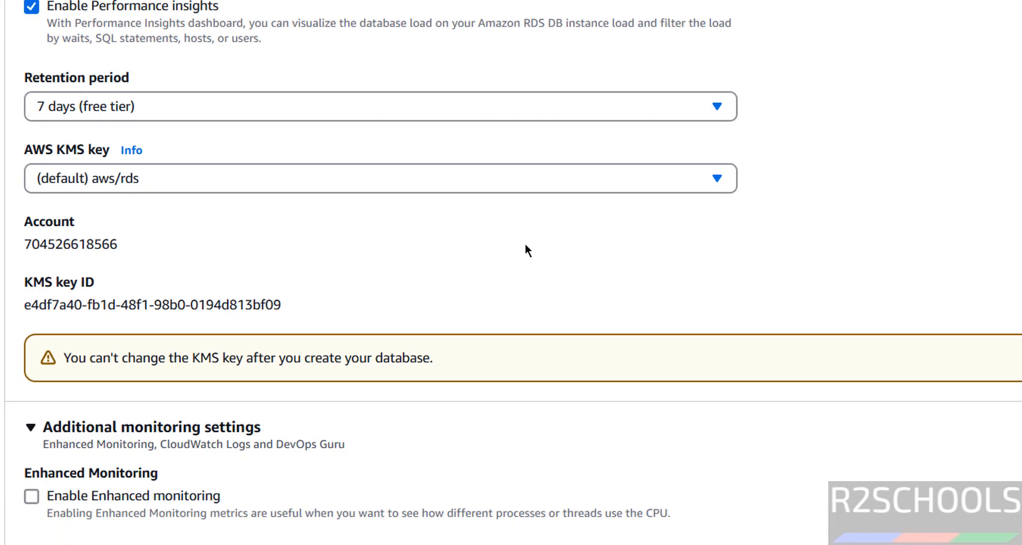
scroll(525, 244, down, 3)
scroll(353, 184, down, 2)
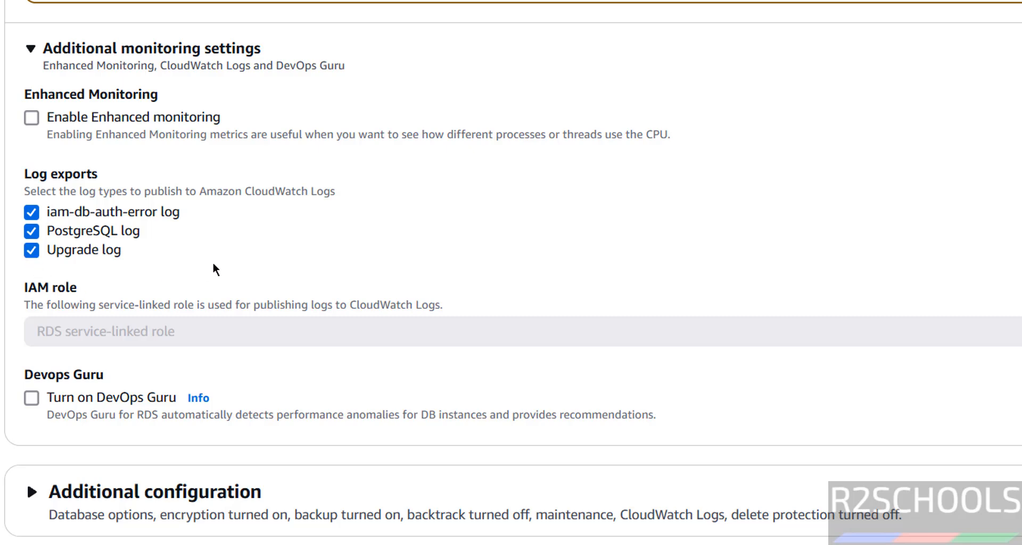
scroll(213, 270, down, 3)
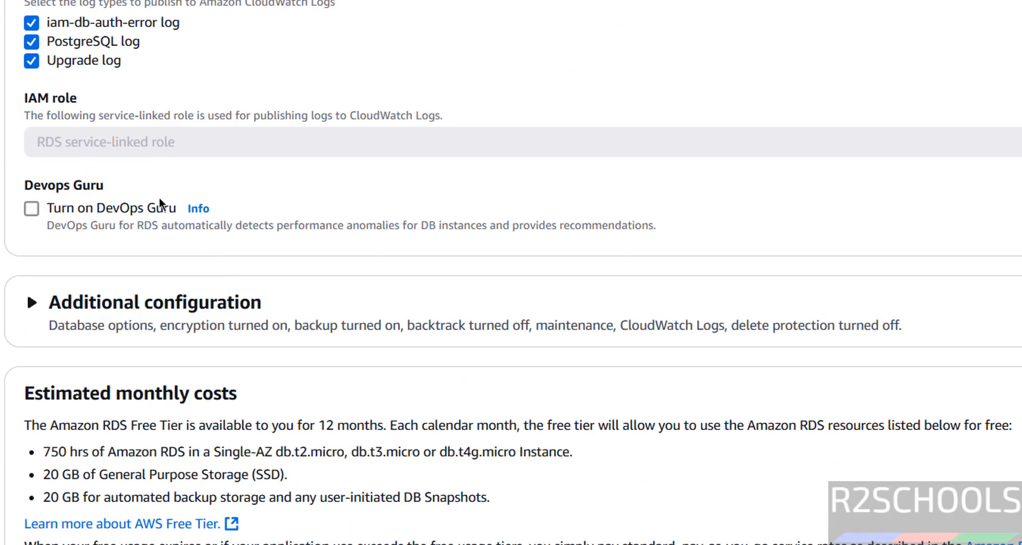
scroll(120, 288, down, 3)
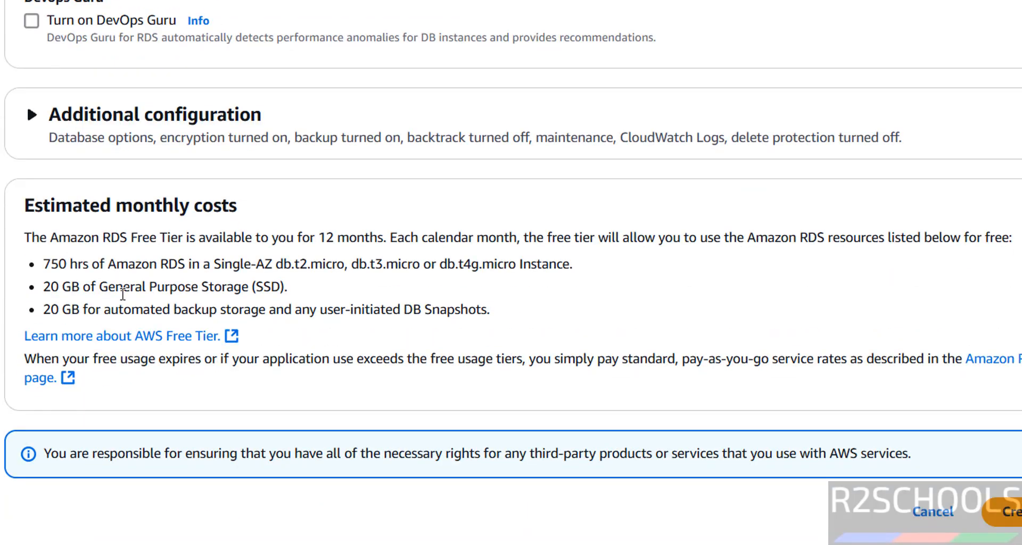
scroll(122, 293, up, 2)
scroll(122, 294, up, 8)
scroll(122, 293, up, 8)
scroll(122, 294, up, 8)
scroll(122, 294, up, 8)
scroll(122, 293, up, 8)
scroll(123, 293, up, 6)
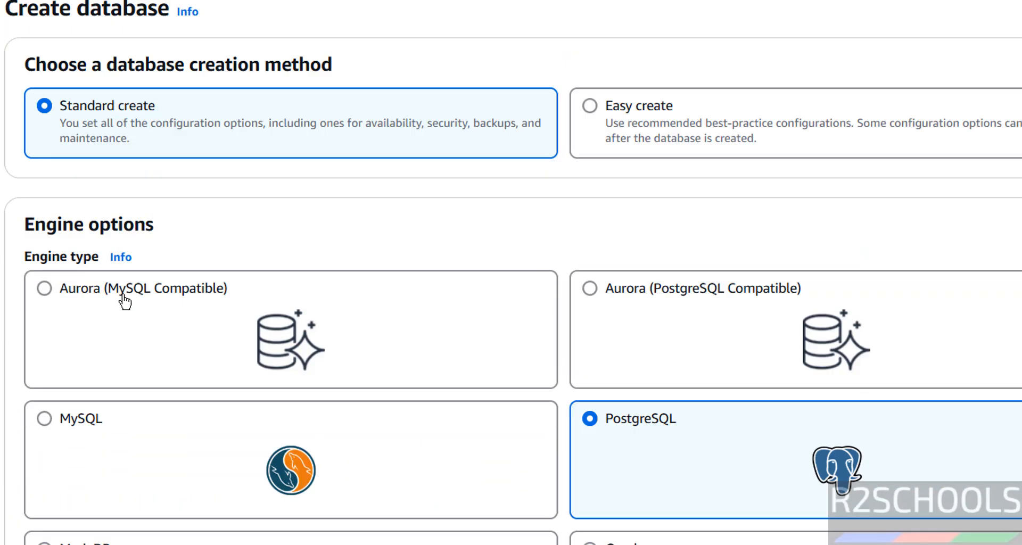
scroll(123, 299, down, 8)
scroll(142, 334, down, 8)
scroll(142, 336, down, 8)
scroll(142, 336, down, 8)
scroll(142, 336, down, 8)
scroll(143, 337, down, 8)
scroll(133, 353, down, 8)
Submit the awsrdspg174 PostgreSQL database for creation.
click(918, 515)
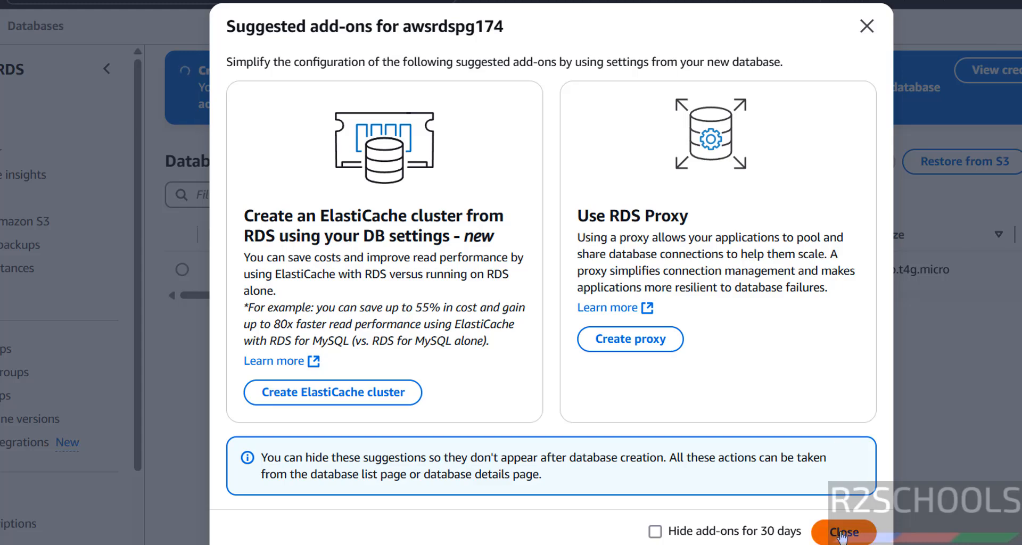
Dismiss the suggested add-ons and view the master credentials showing username postgres.
click(842, 532)
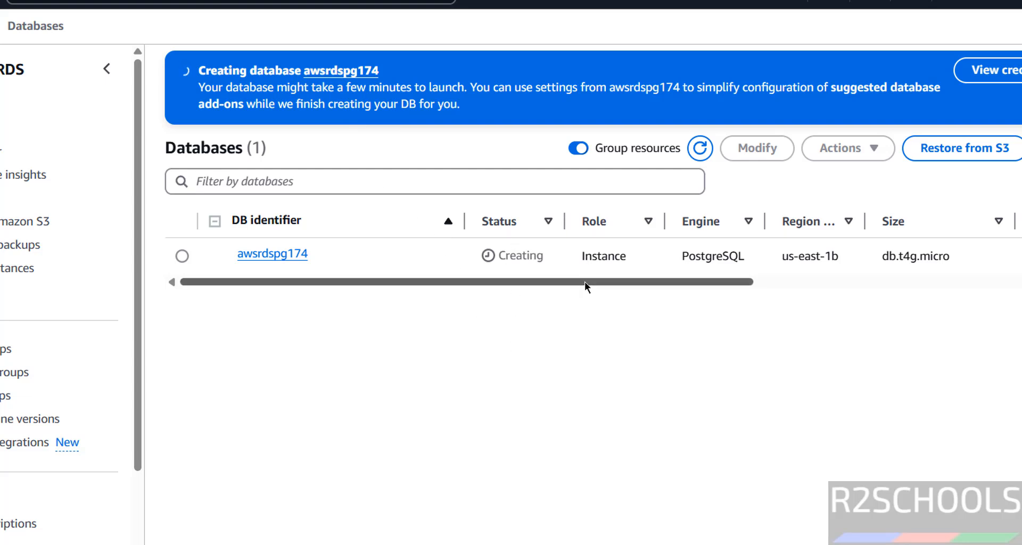
drag(584, 282, 711, 286)
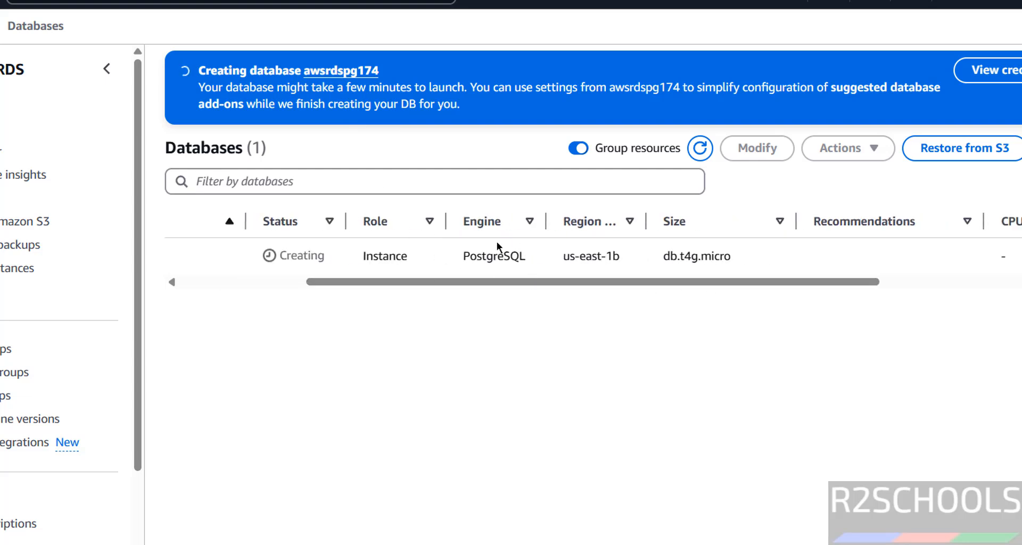
drag(587, 280, 319, 304)
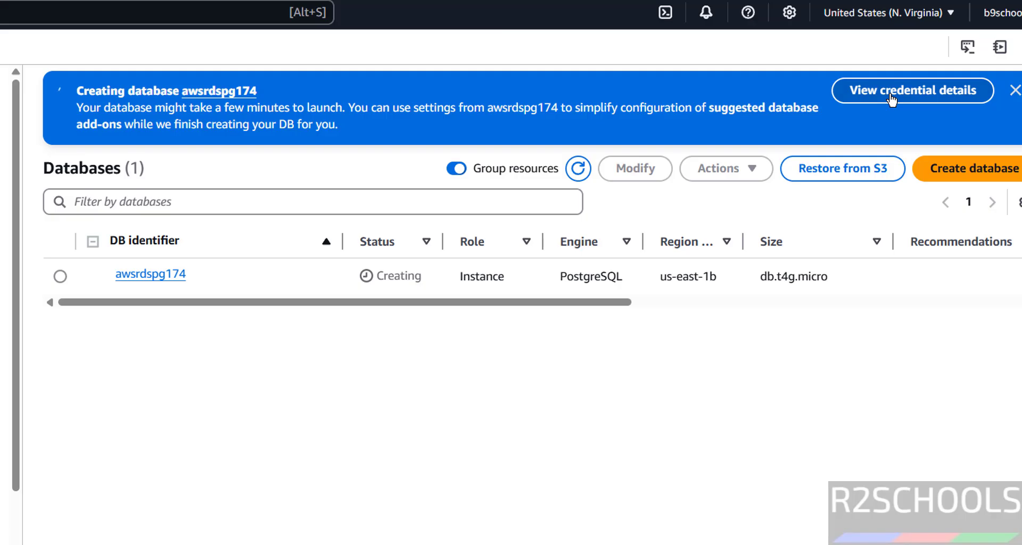
click(892, 94)
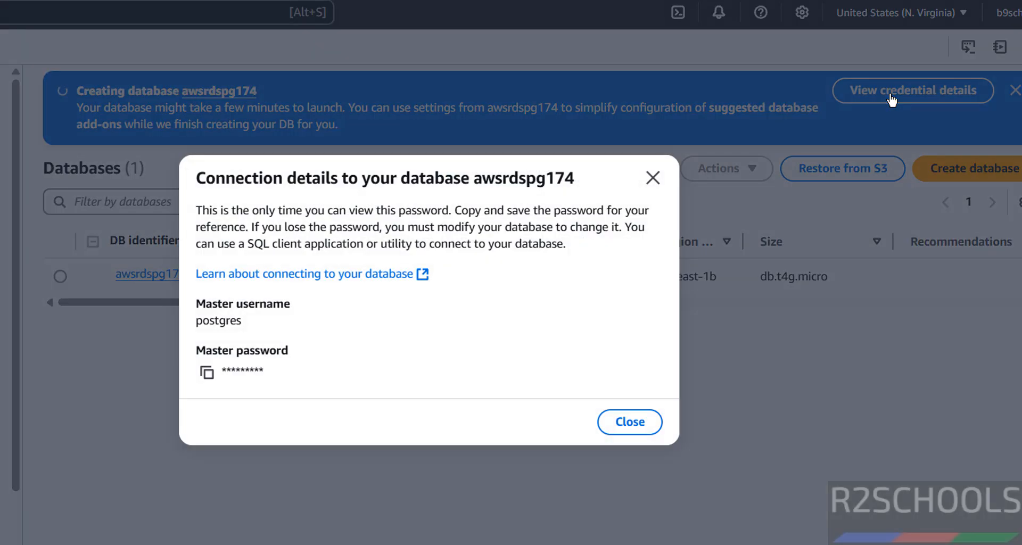
drag(196, 320, 302, 323)
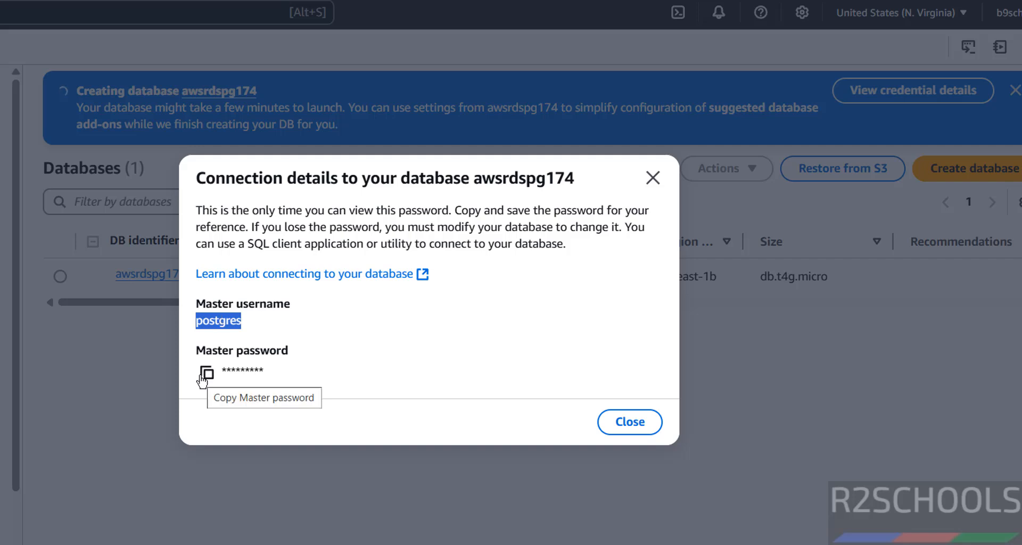
click(629, 421)
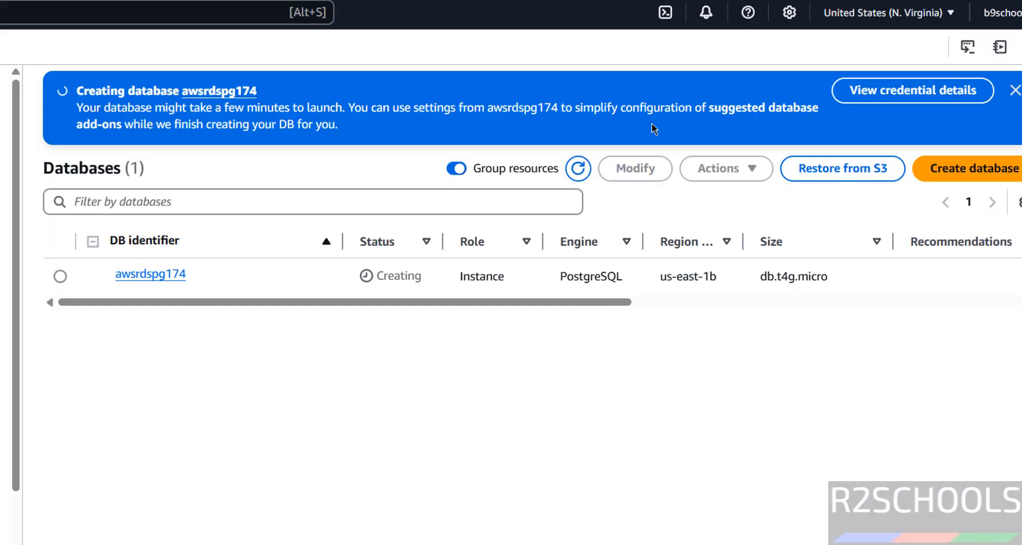
Open the awsrdspg174 details, browse its tabs, and copy the endpoint address from Connectivity & security.
click(150, 274)
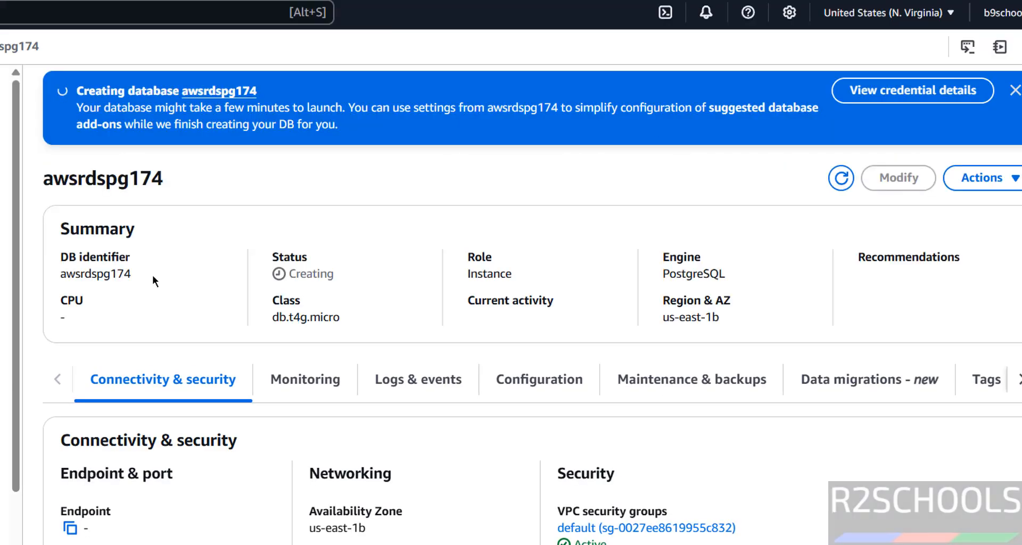
scroll(159, 274, down, 2)
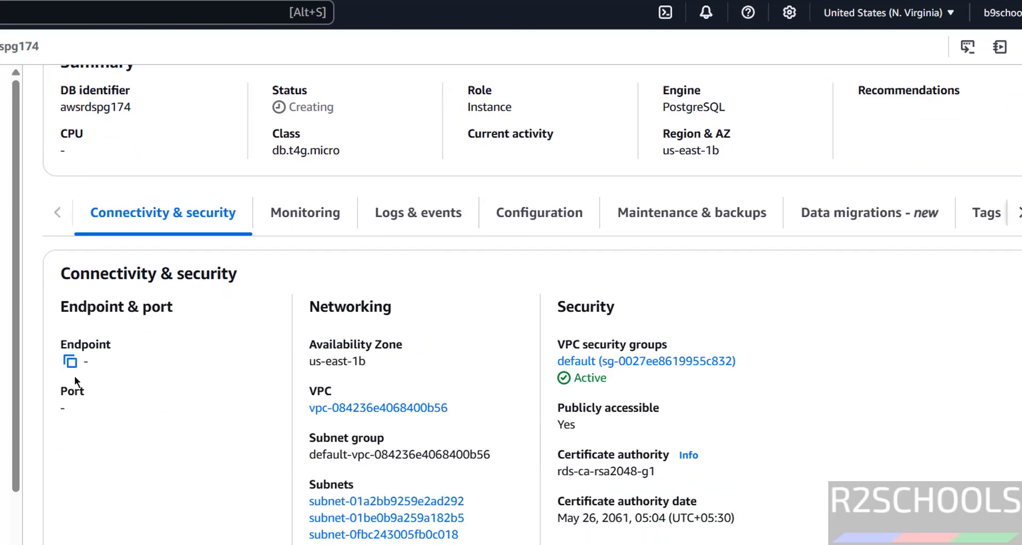
scroll(237, 320, up, 2)
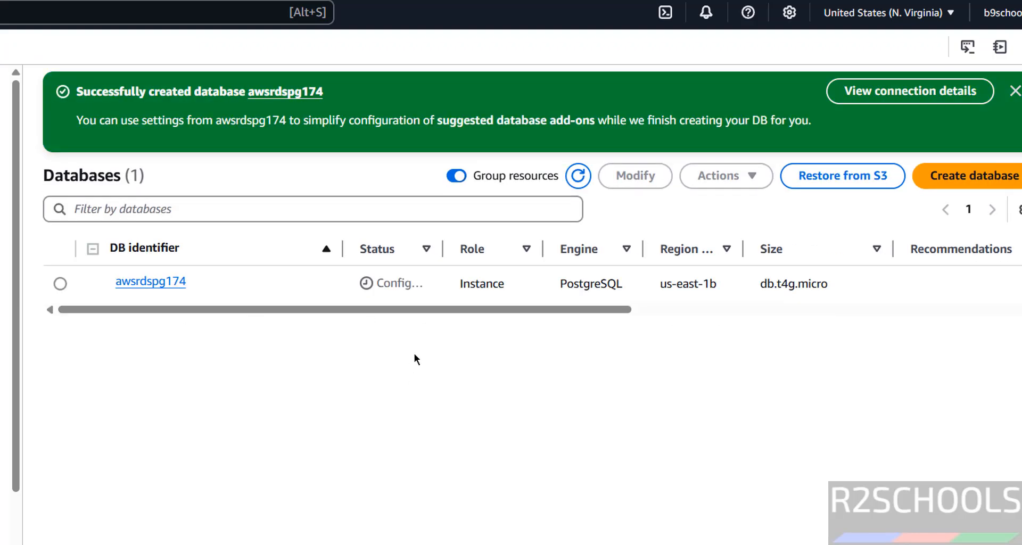
click(150, 280)
scroll(174, 307, down, 2)
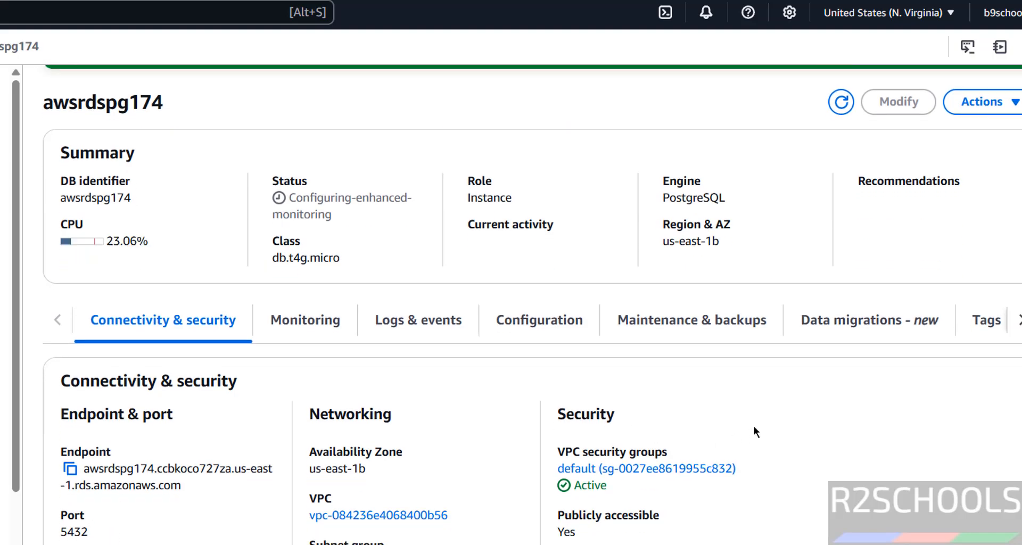
scroll(753, 426, down, 3)
scroll(759, 429, down, 1)
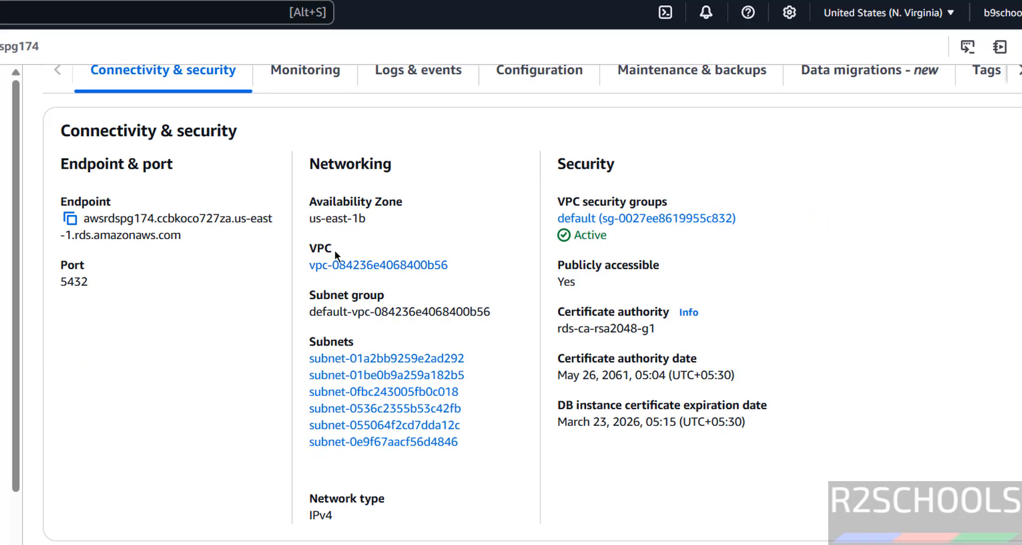
scroll(680, 384, down, 5)
scroll(681, 384, up, 8)
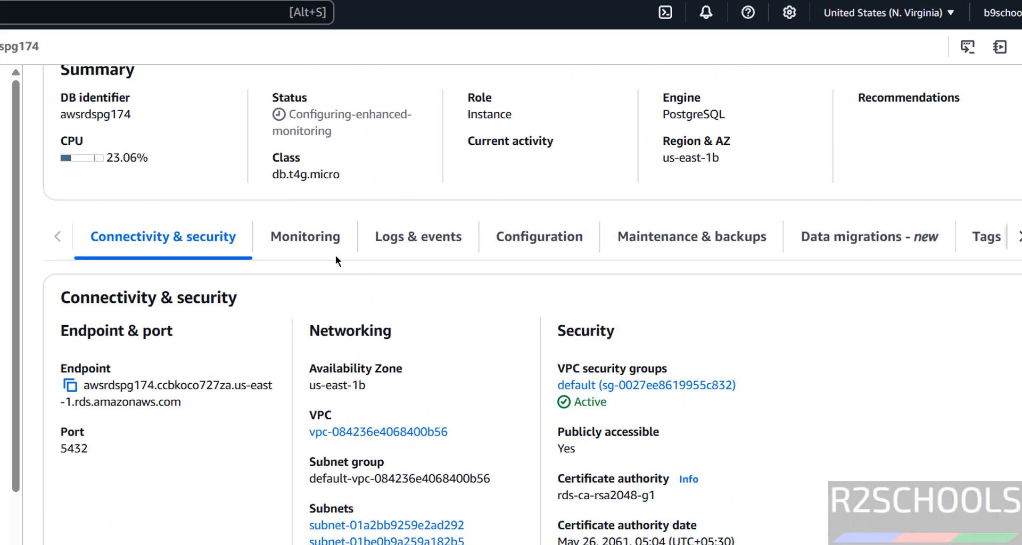
click(305, 236)
click(417, 224)
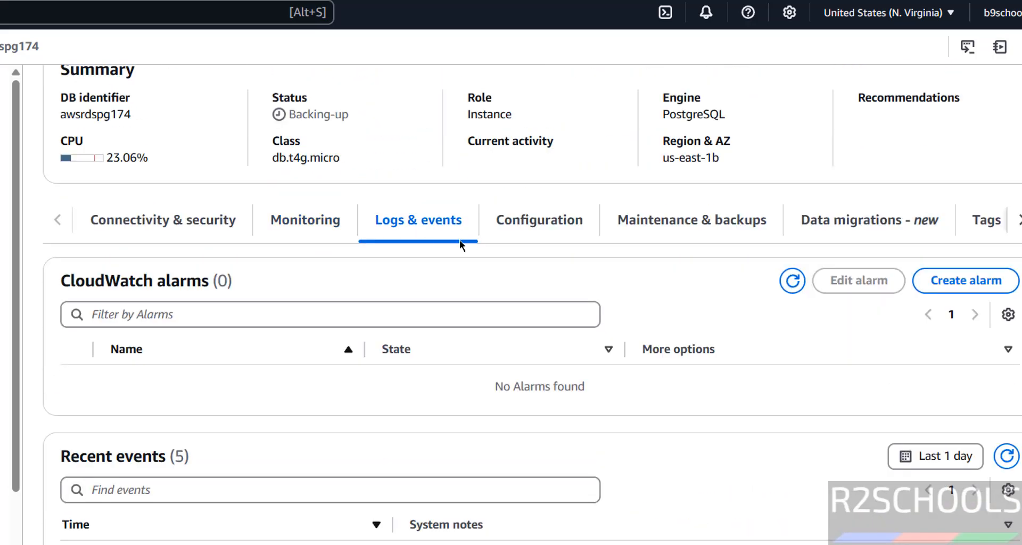
click(197, 227)
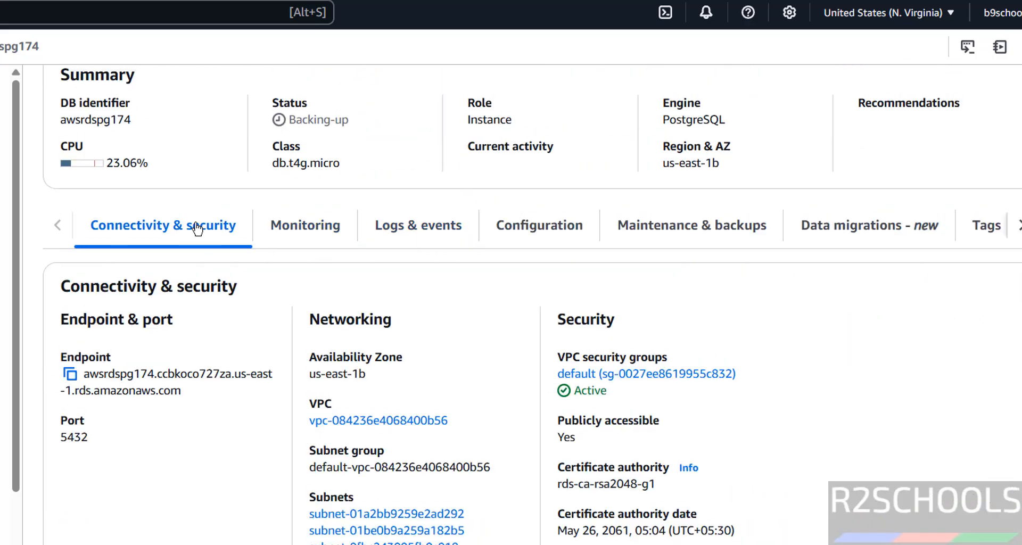
scroll(197, 227, up, 4)
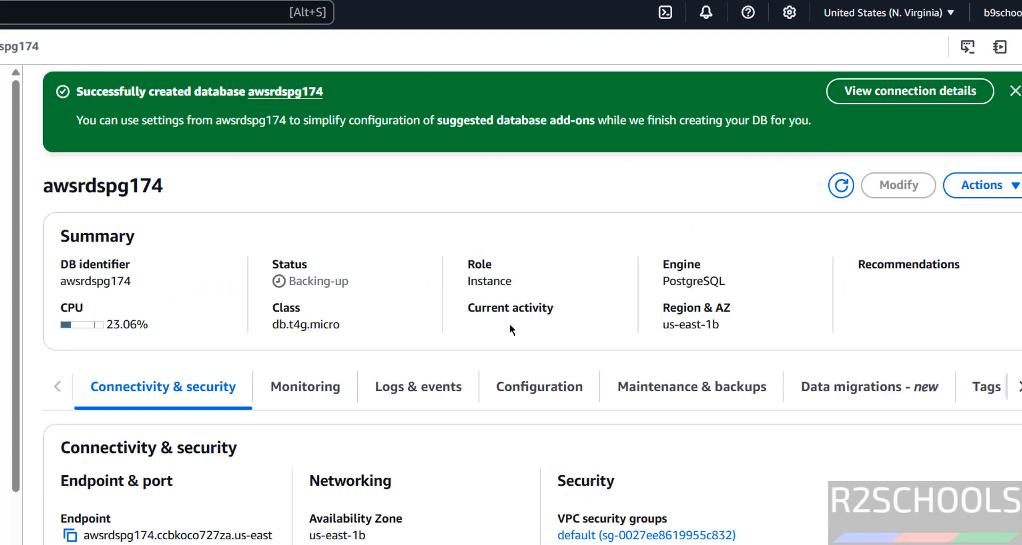
scroll(509, 323, down, 1)
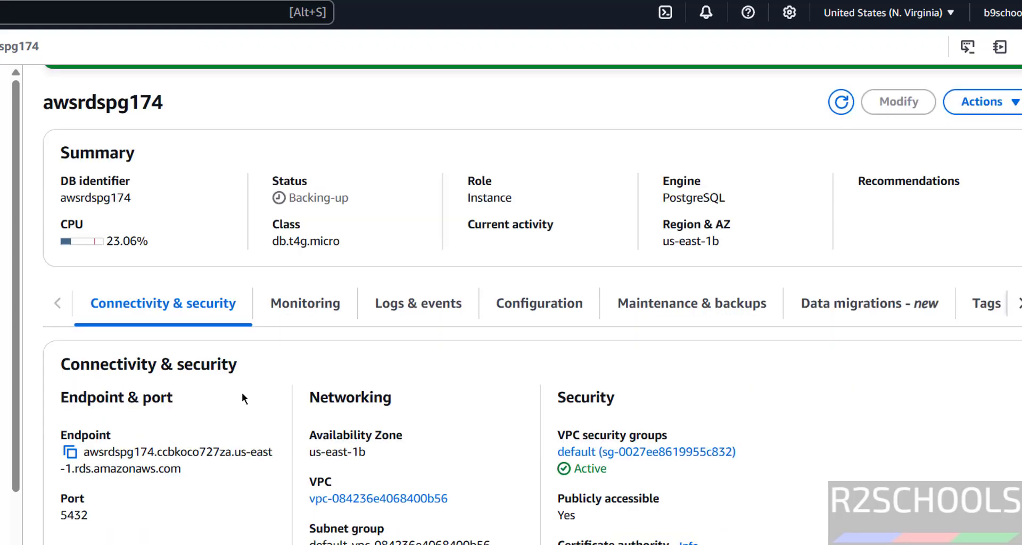
click(70, 451)
Launch pgAdmin 4 from Windows search and bring the Start menu back up.
key(super)
text(p)
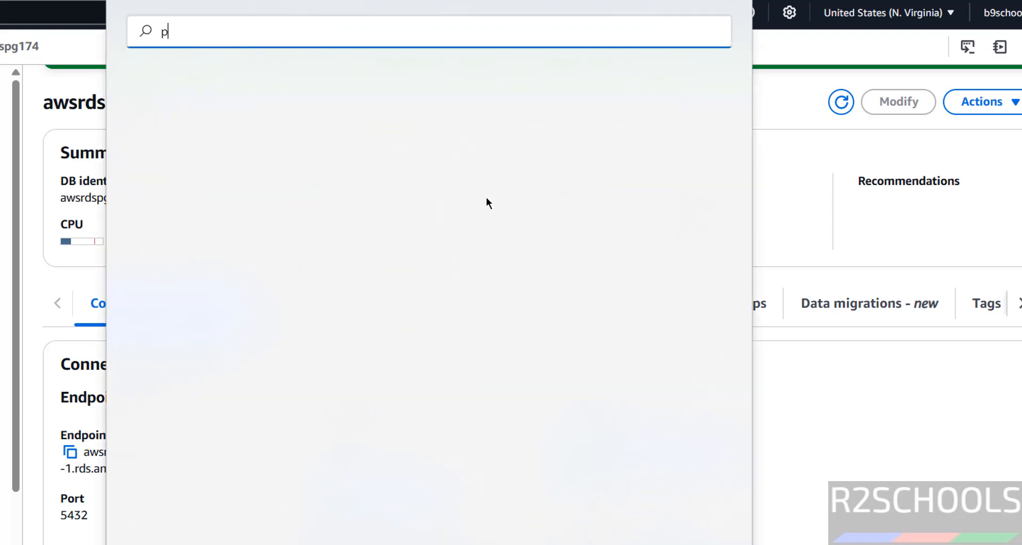
text(gadmin)
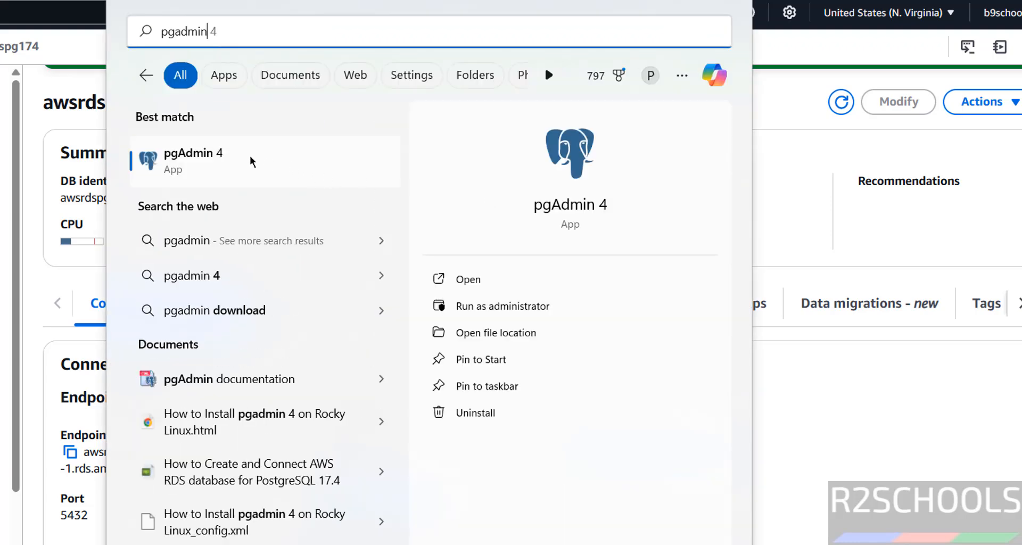
click(250, 160)
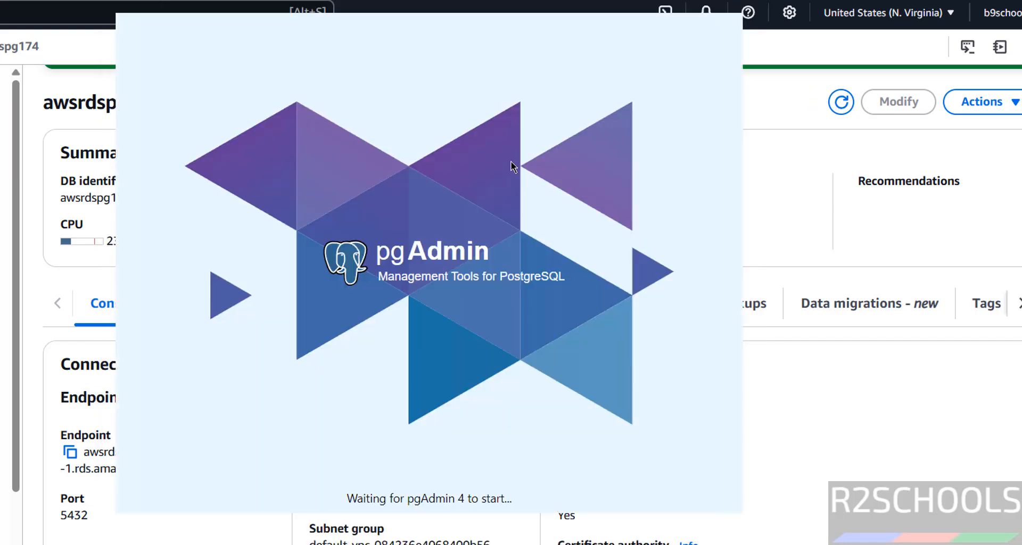
key(super)
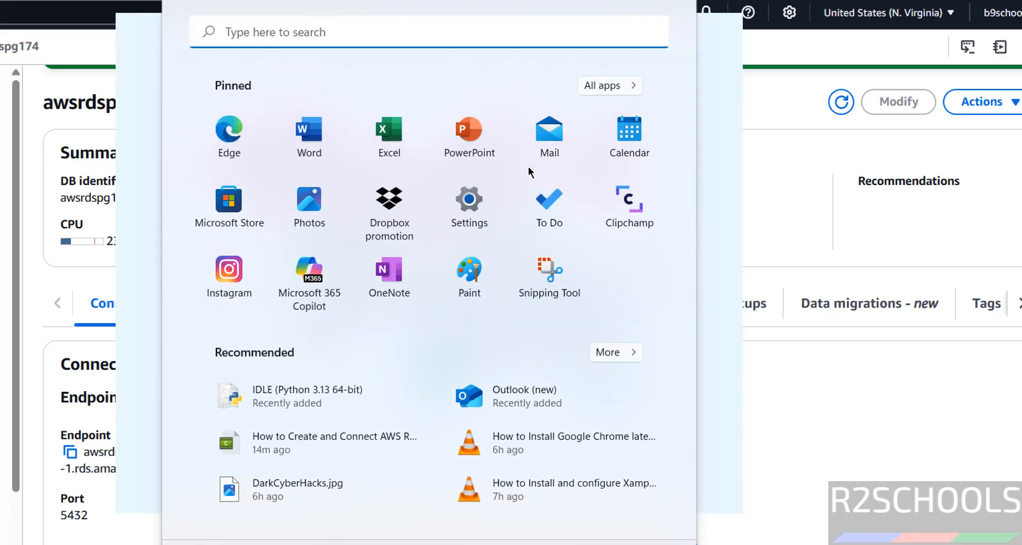
text(cmd)
Run psql --version confirming 17.4, prepare a psql connection to the endpoint as postgres, and switch to pgAdmin.
key(Return)
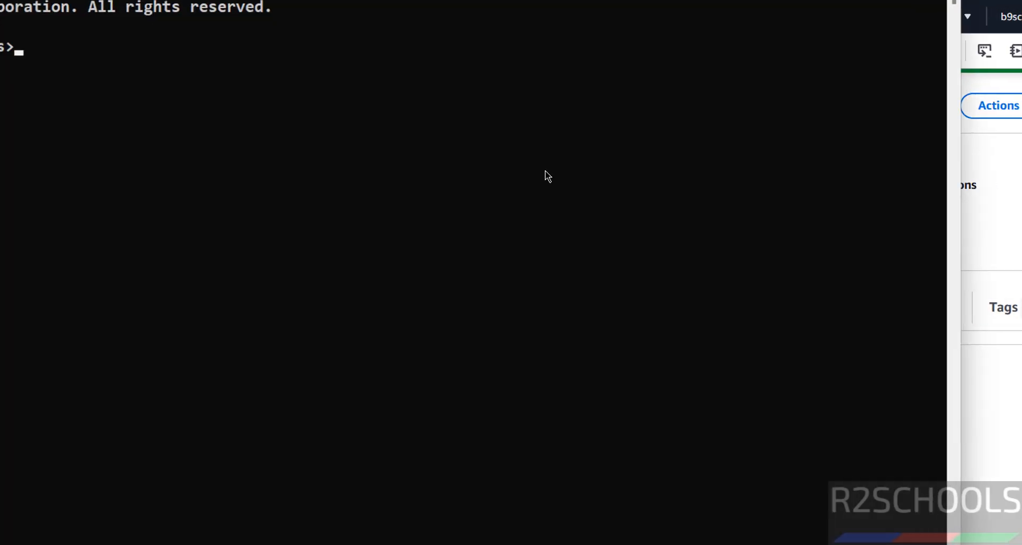
text(psql )
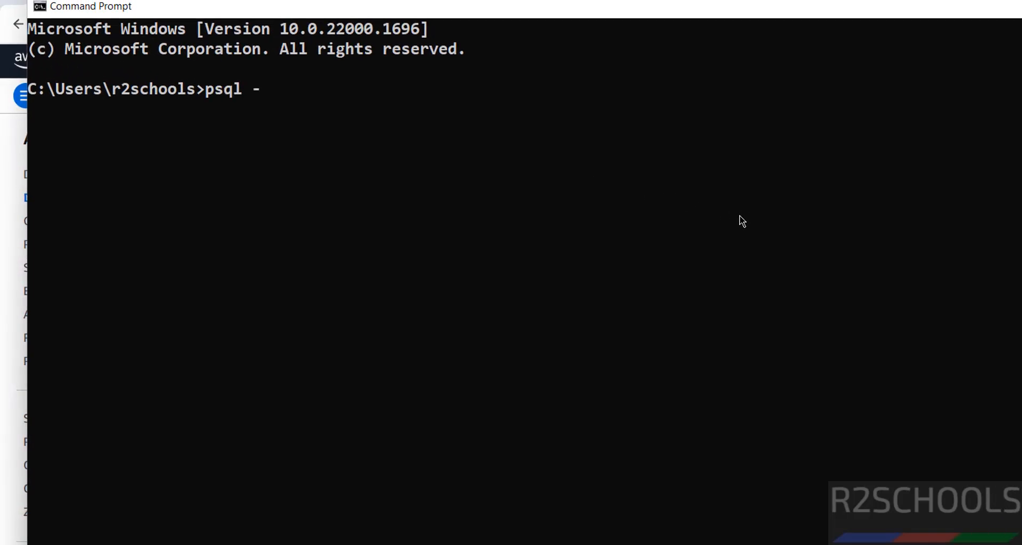
text(--version)
key(Return)
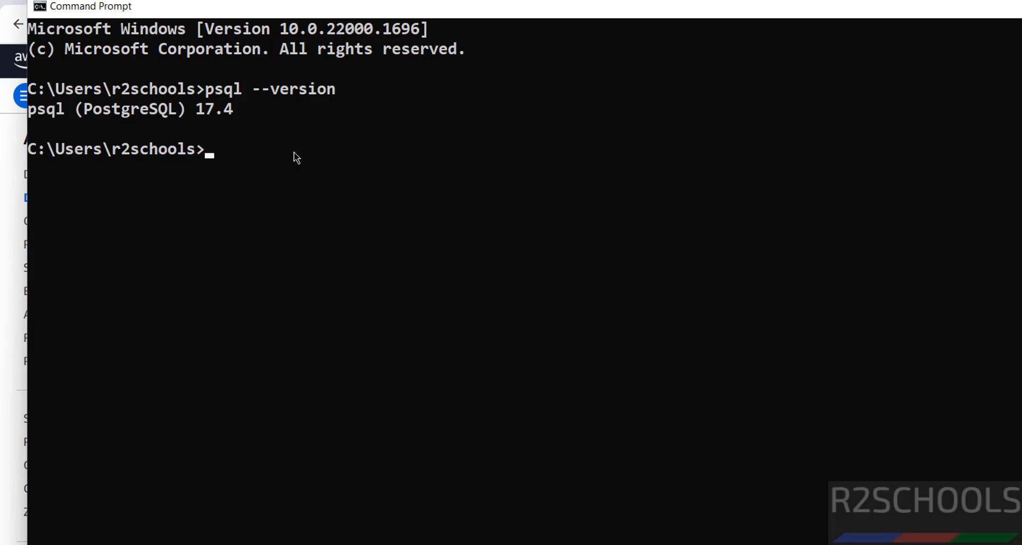
text(psql -U )
text(postgres)
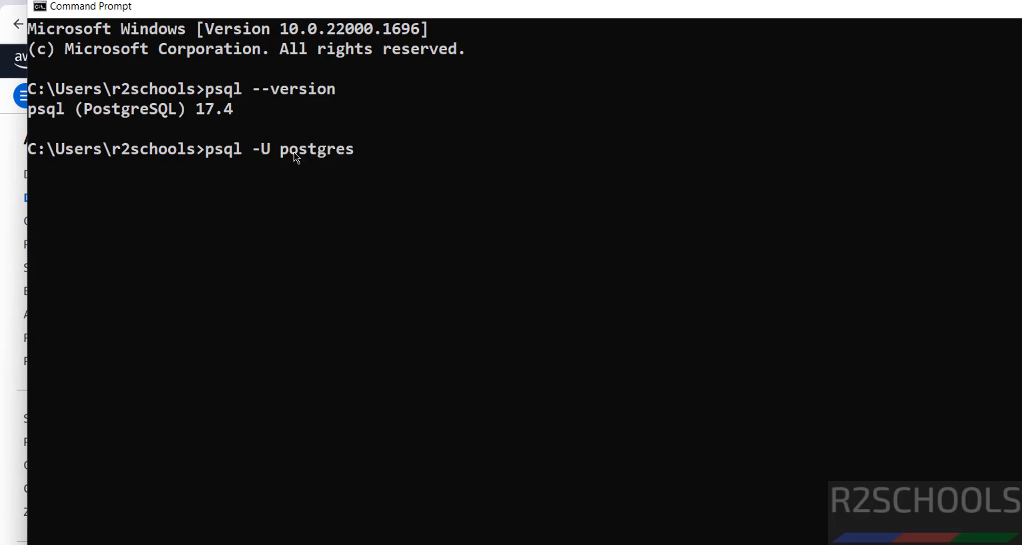
text( -h awsrdspg174.ccbkoco727za.us-east-1.rds.amazonaws.com -)
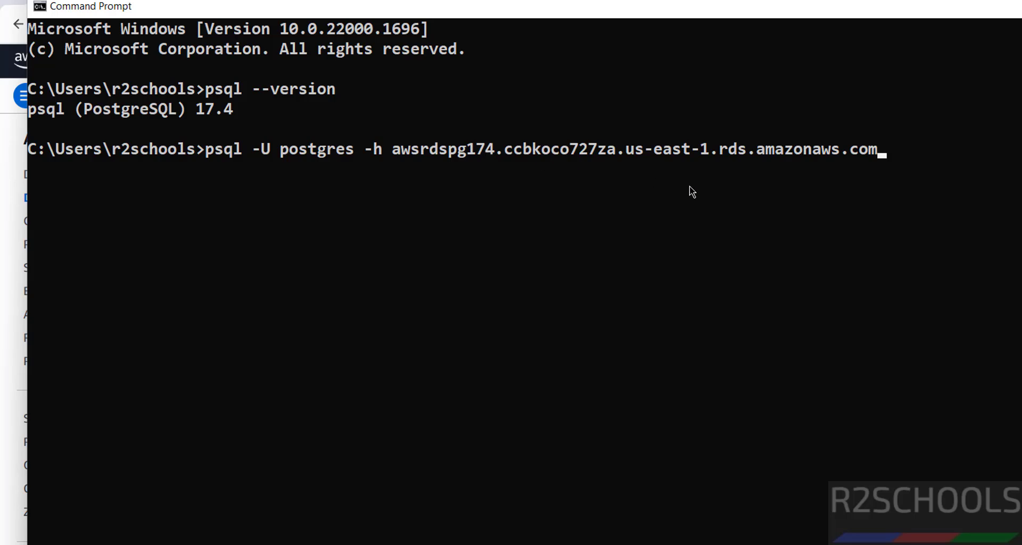
text(d)
key(alt+Tab)
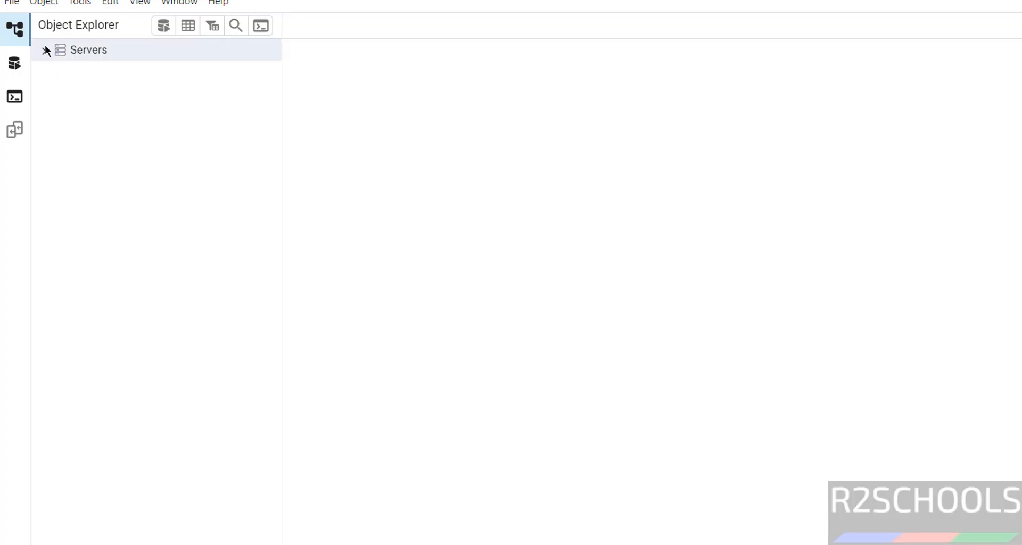
Start registering a new server from the Servers group in the browser tree.
click(44, 50)
click(109, 72)
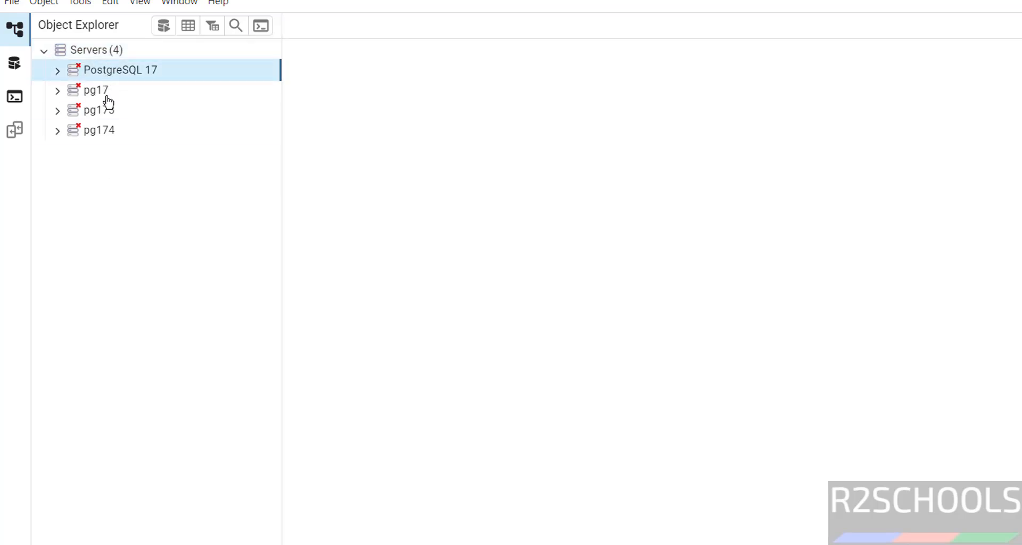
right_click(104, 49)
mouse_move(207, 93)
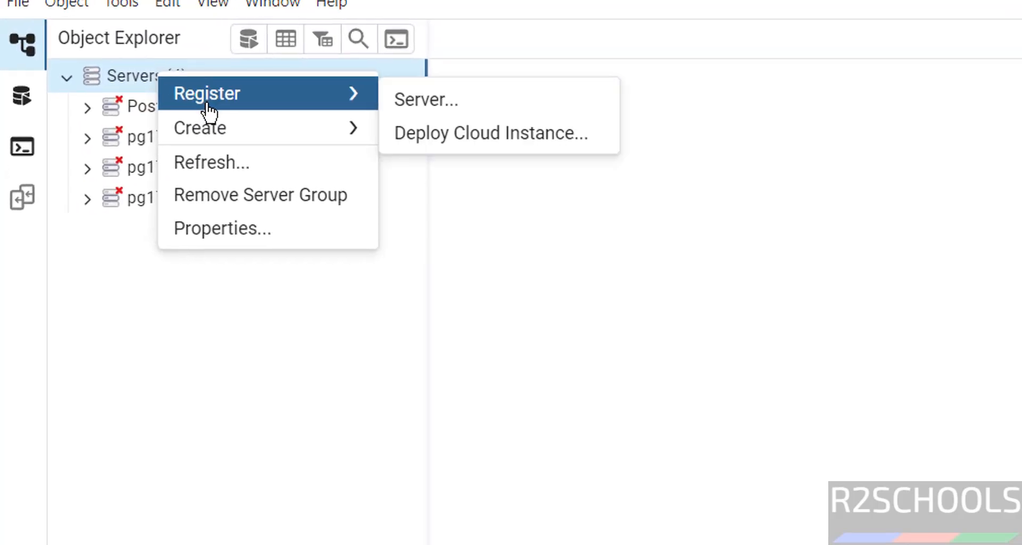
click(423, 98)
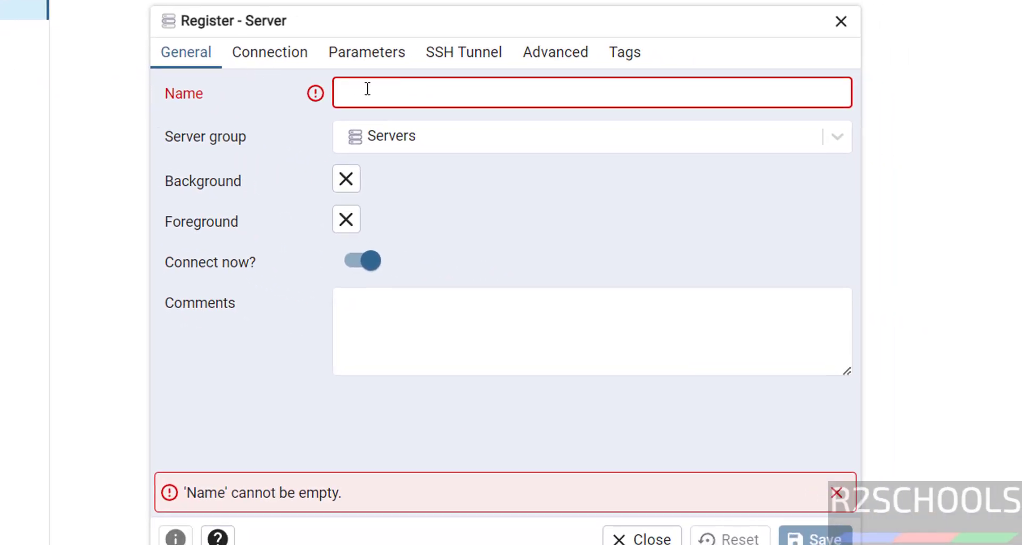
text(awsrds714)
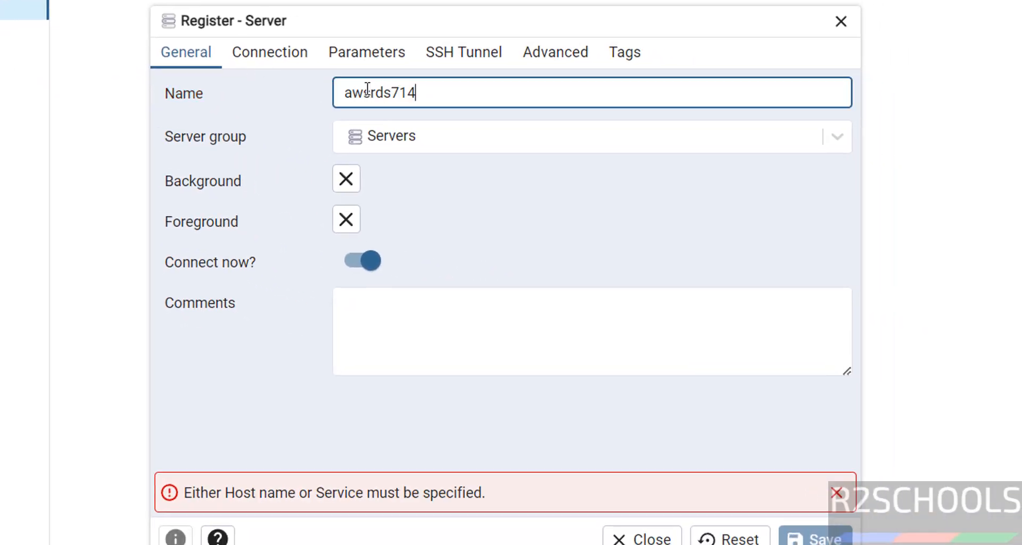
text(74)
Enter the awsrdspg174 RDS endpoint as host with user postgres and password, then save; the connection times out.
click(269, 52)
click(365, 94)
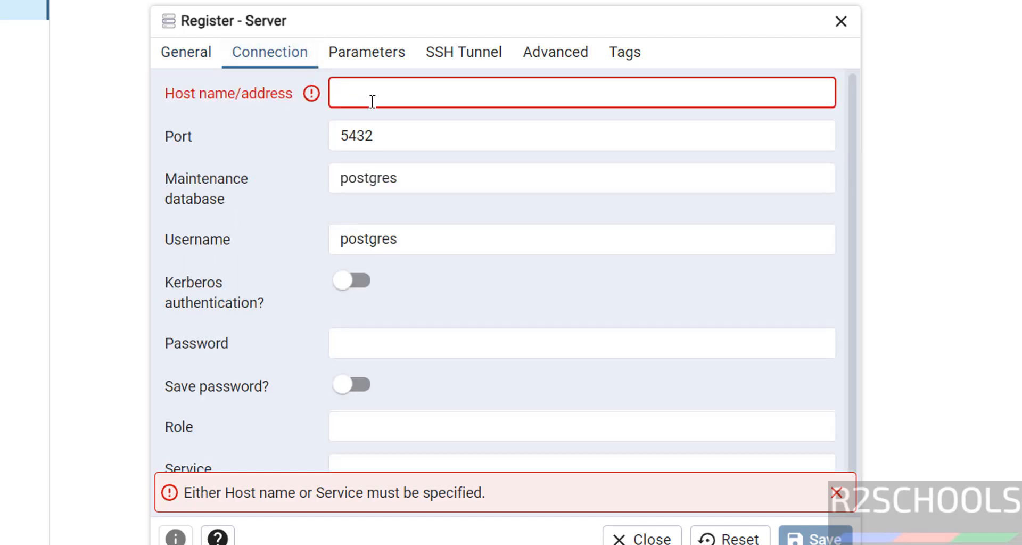
key(ctrl+v)
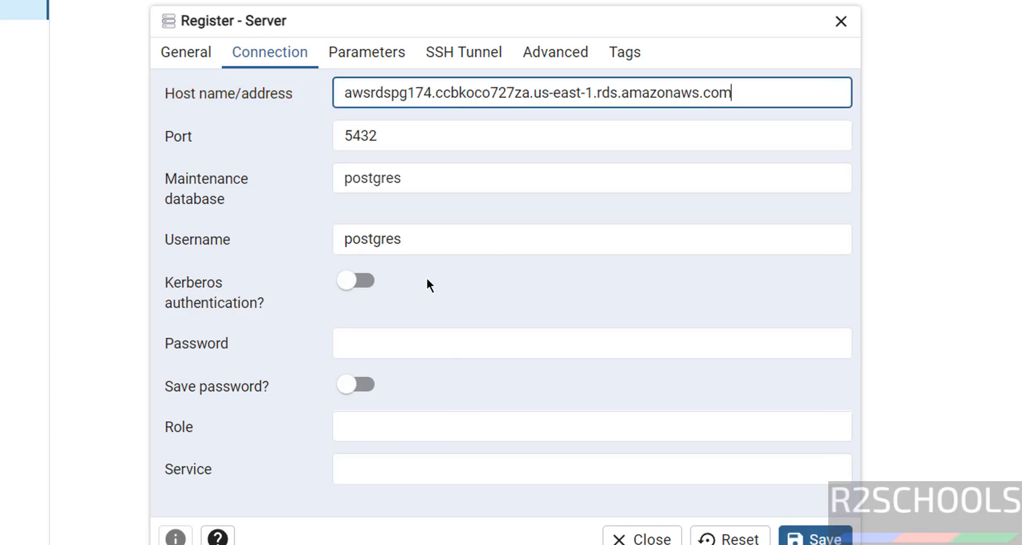
double_click(399, 239)
click(376, 345)
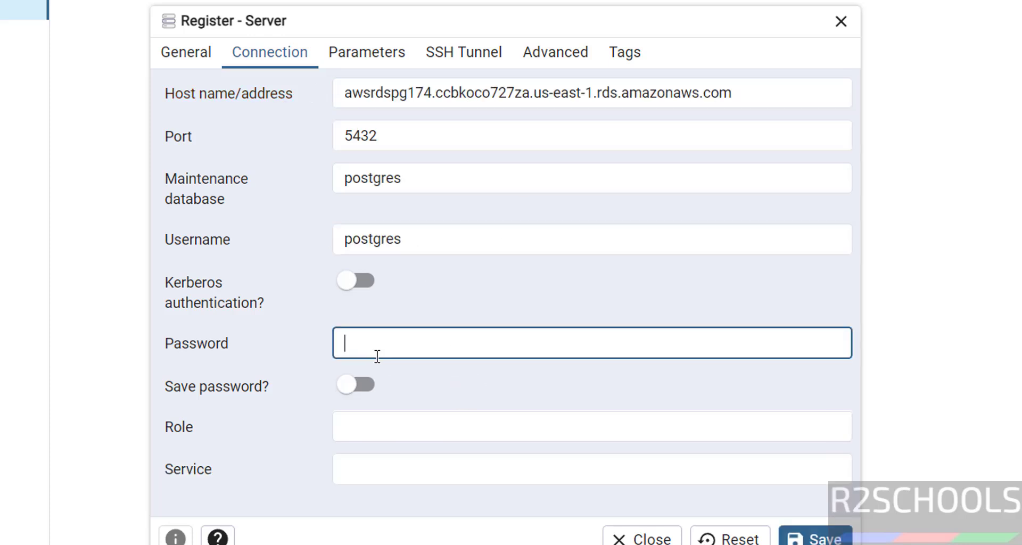
text(••)
click(814, 537)
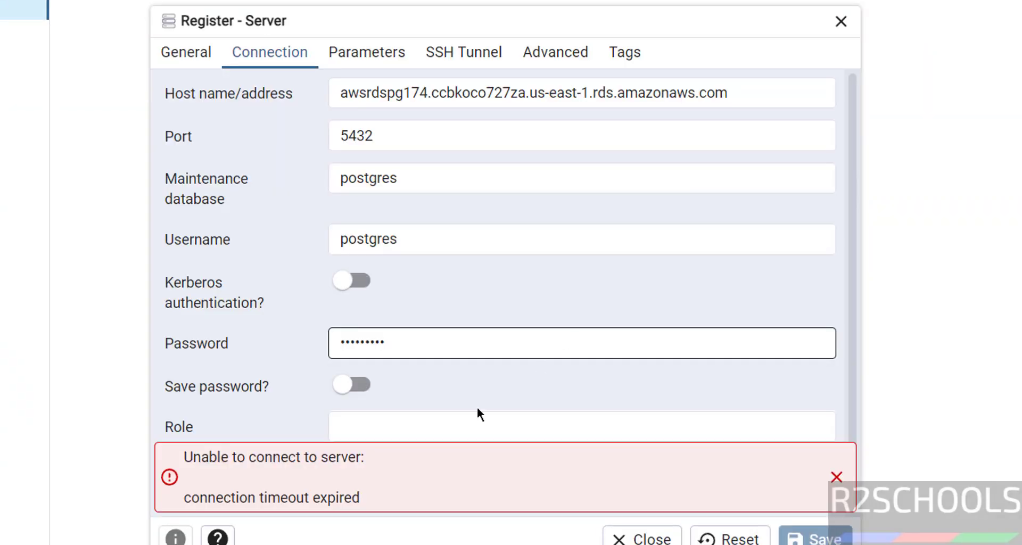
click(477, 406)
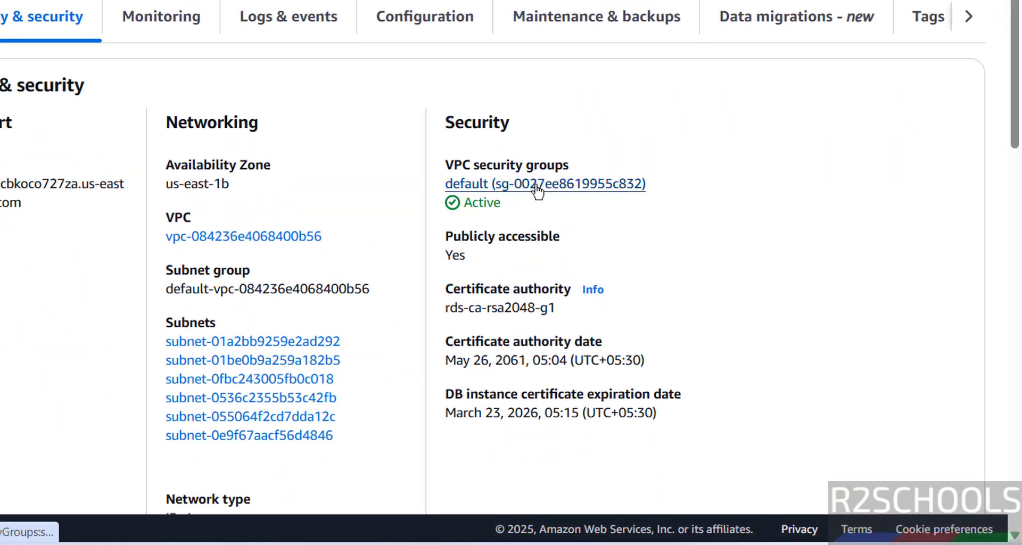
Open the instance's default security group and add a new inbound rule.
click(535, 190)
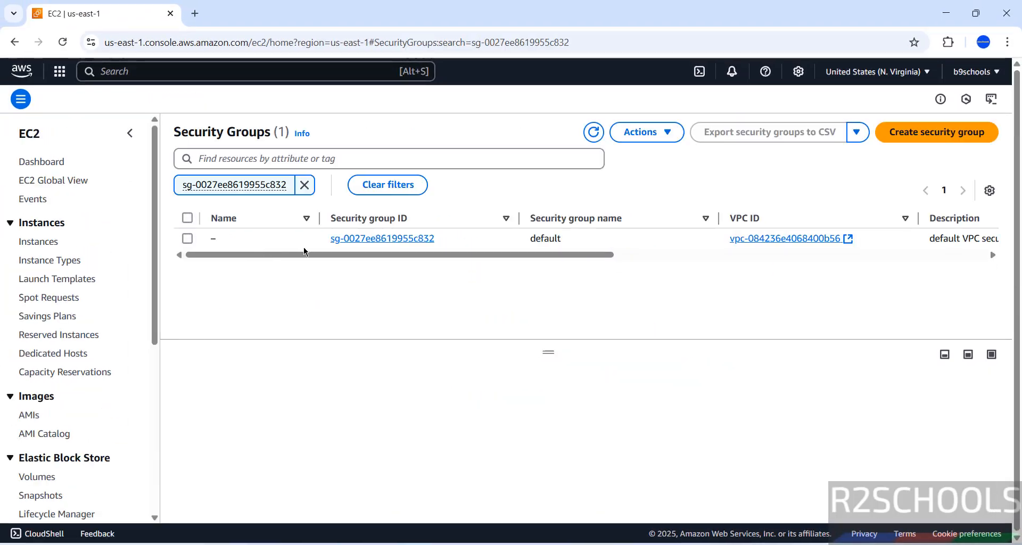
click(360, 239)
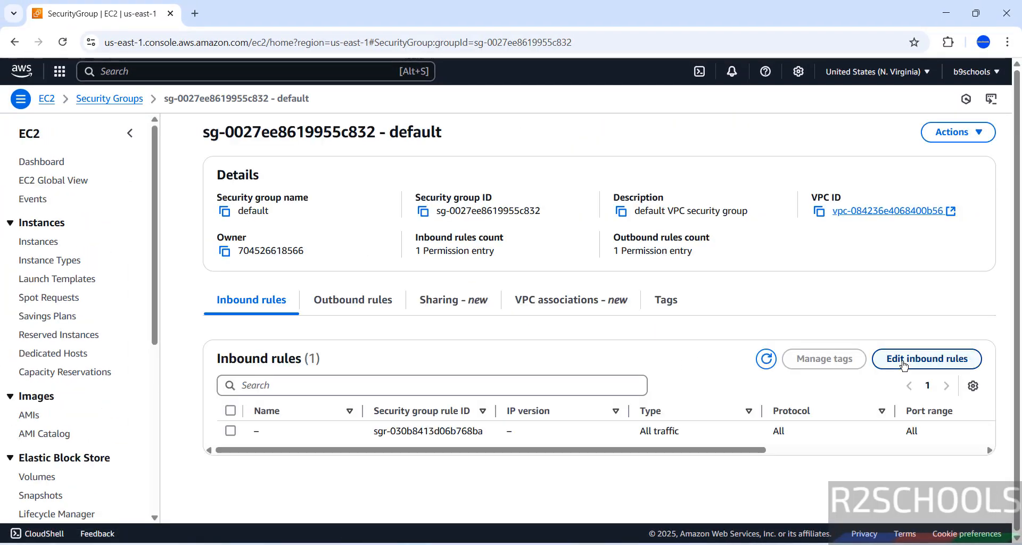
click(926, 358)
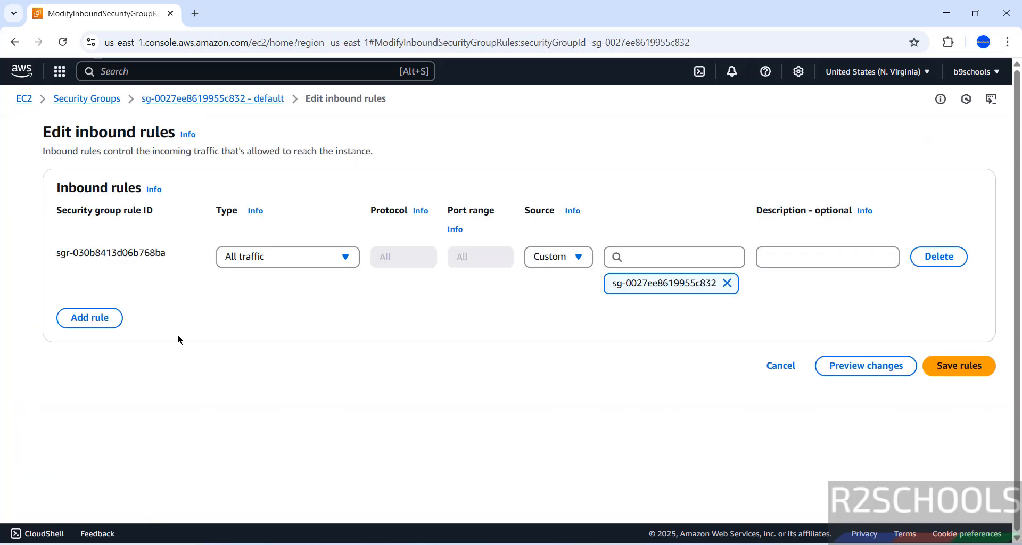
click(89, 317)
click(285, 310)
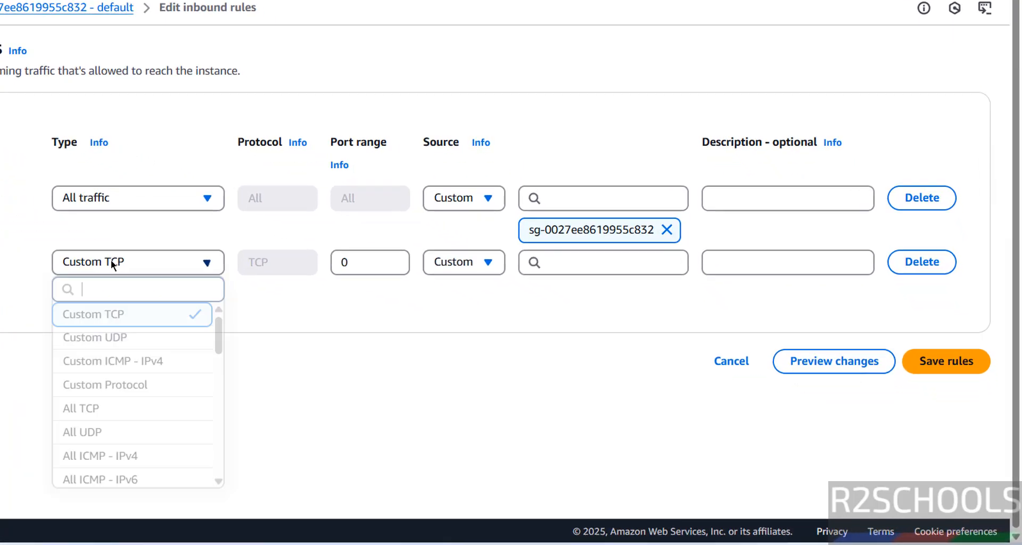
scroll(110, 389, down, 3)
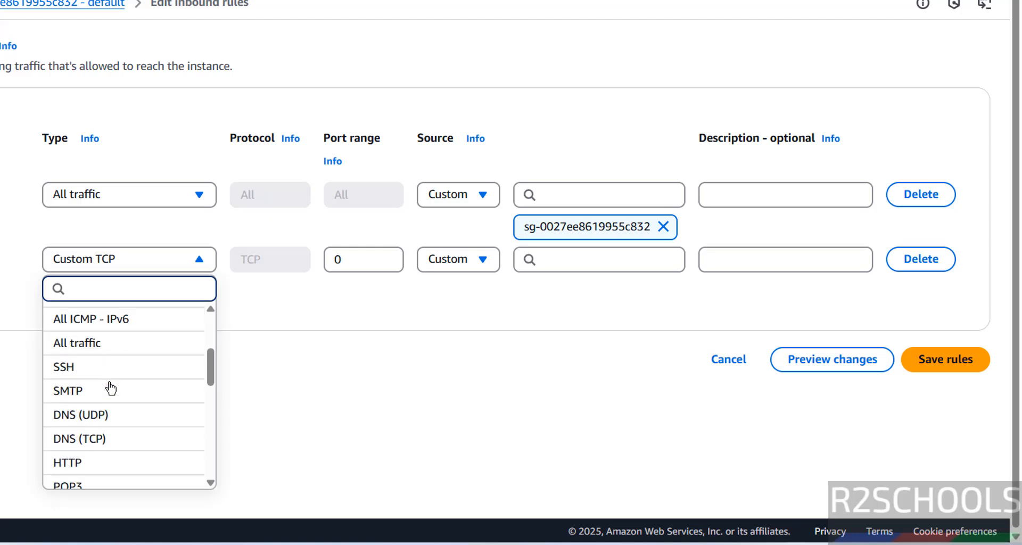
scroll(110, 388, down, 3)
scroll(110, 388, down, 2)
scroll(111, 389, down, 3)
scroll(116, 391, down, 4)
click(117, 393)
click(458, 260)
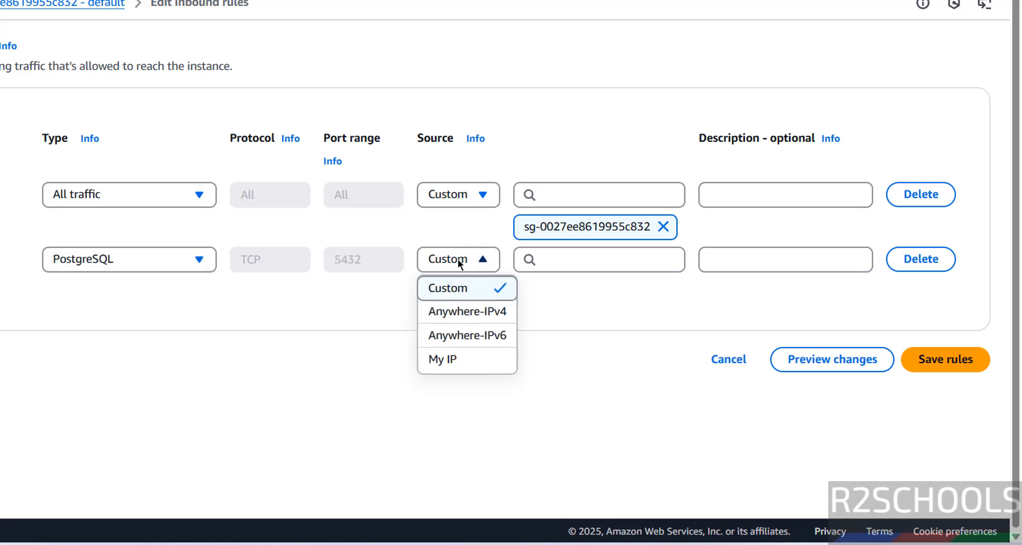
click(460, 361)
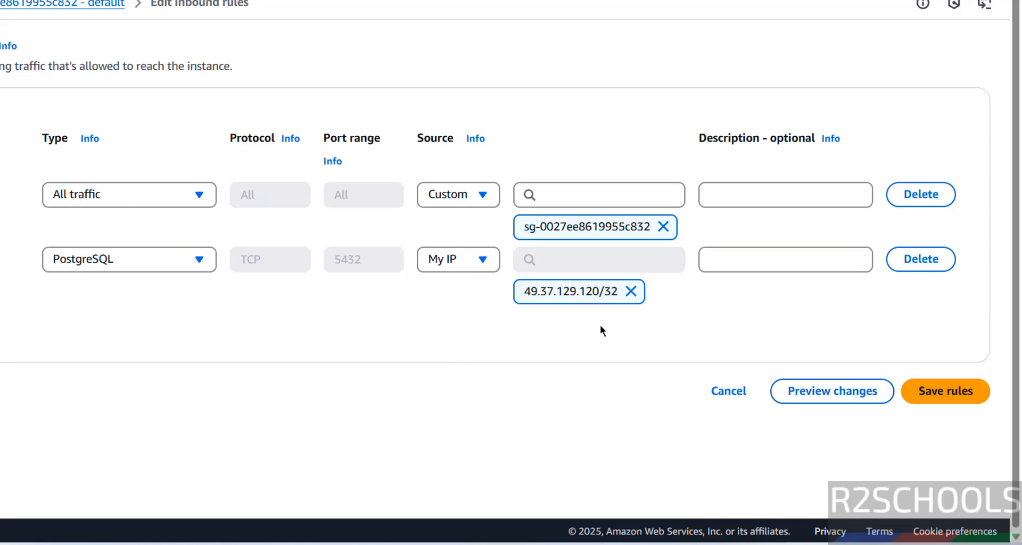
click(458, 268)
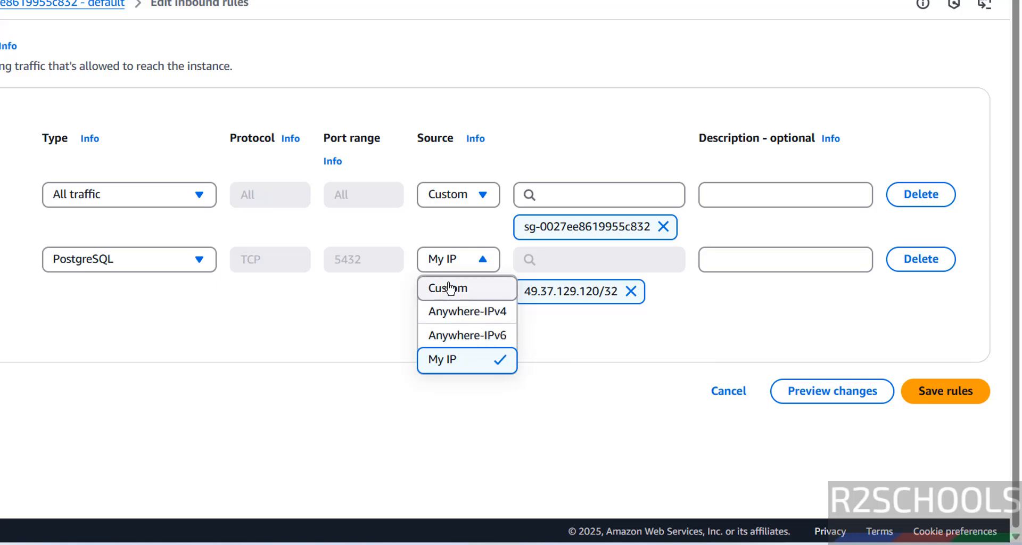
click(556, 317)
click(938, 390)
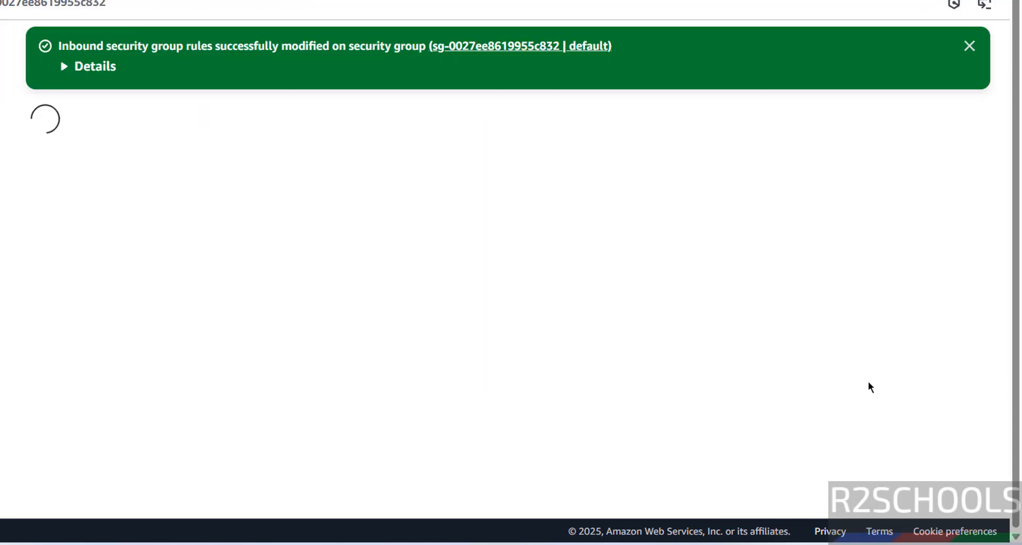
Retype the postgres password in the Register - Server dialog and save until awsrds174 connects.
key(alt+Tab)
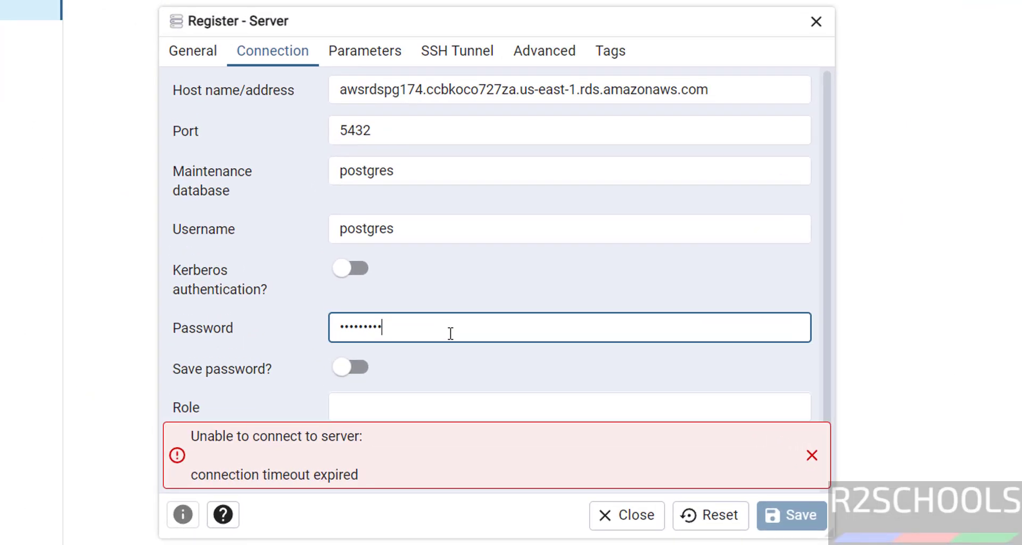
double_click(447, 332)
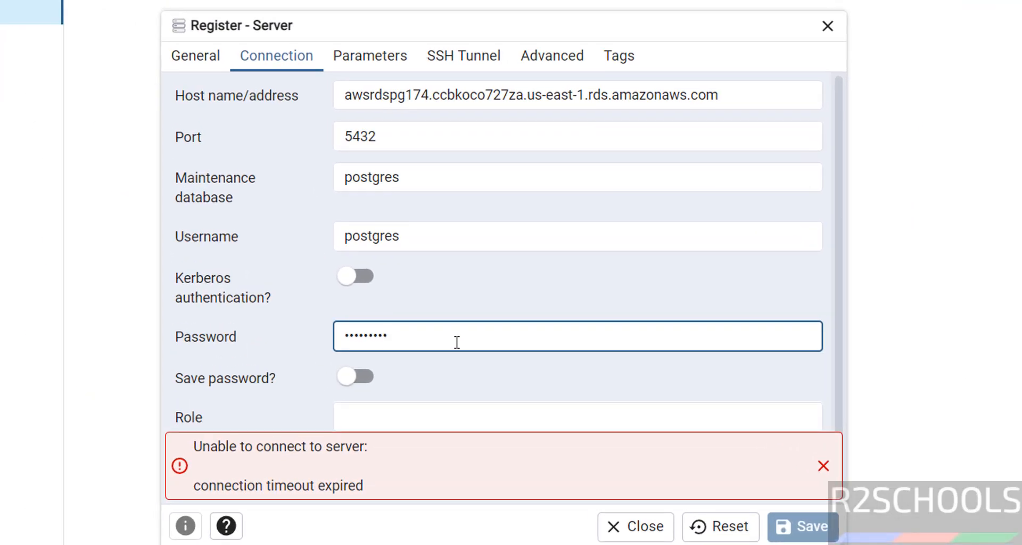
text(•••••)
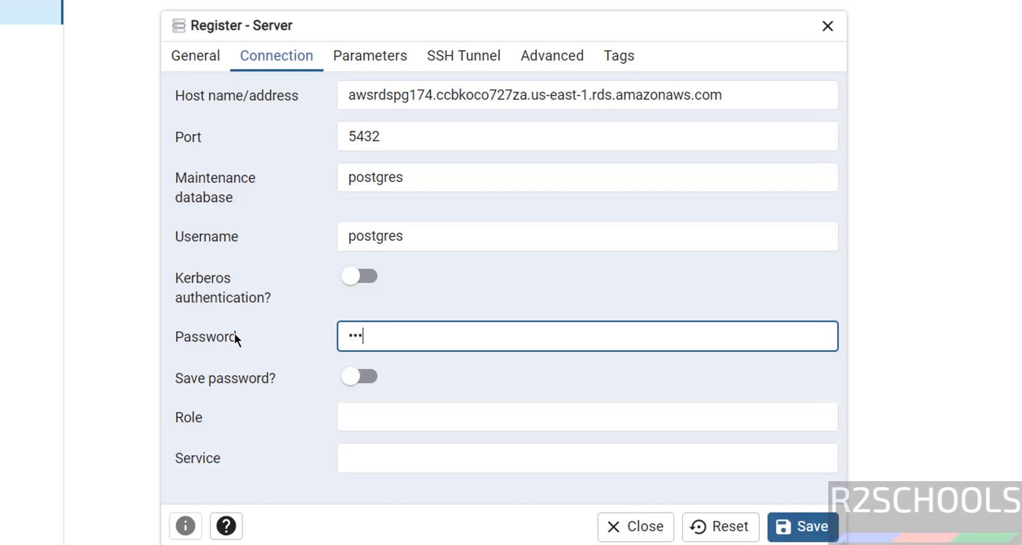
text(••••)
click(801, 525)
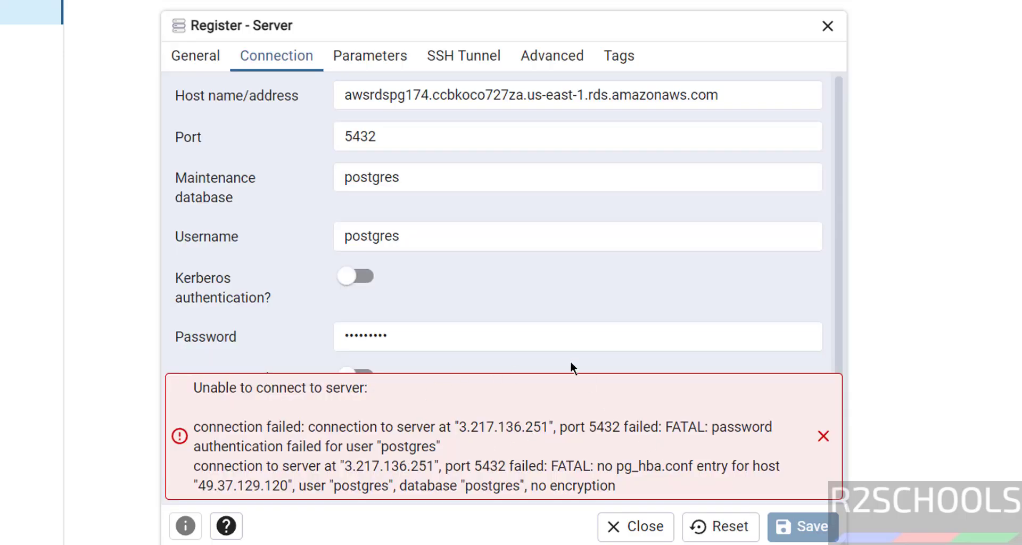
click(499, 336)
key(ctrl+a)
text(•••••)
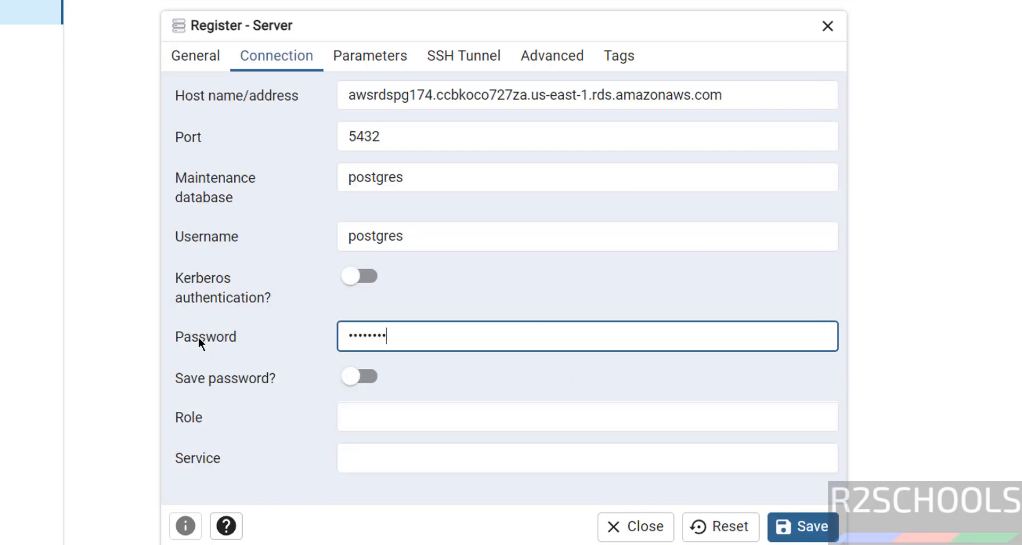
click(800, 525)
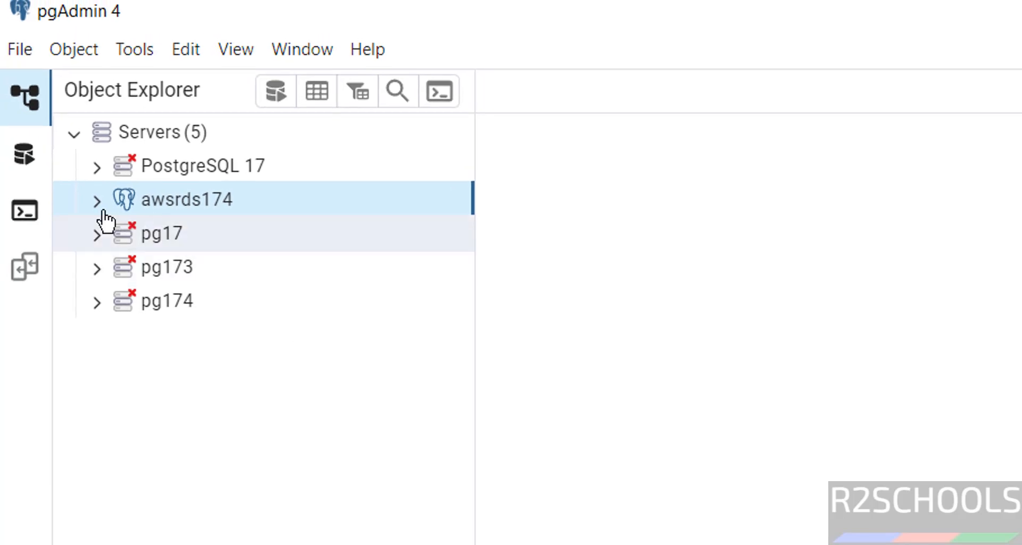
Expand awsrds174 to list its databases postgres and rdsadmin.
click(97, 199)
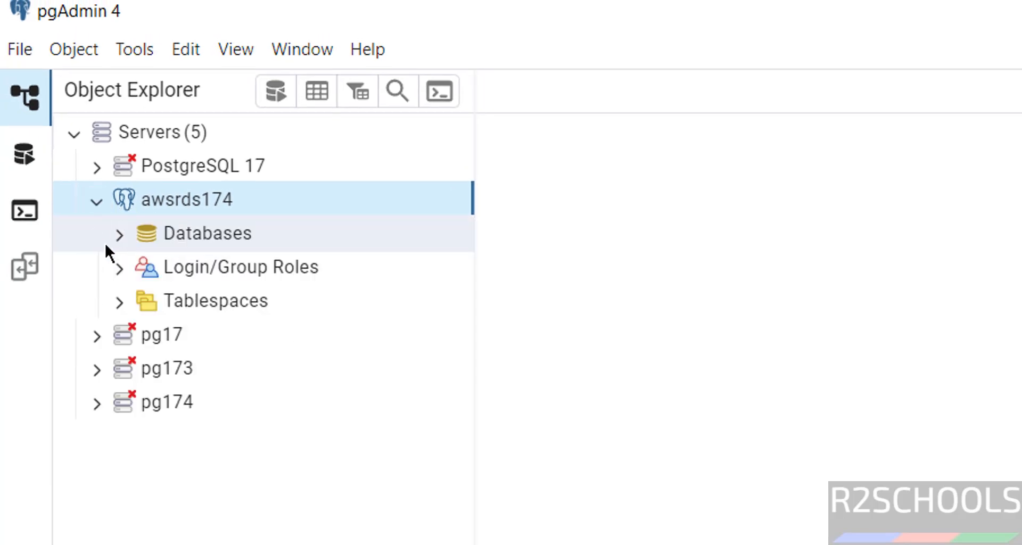
click(120, 233)
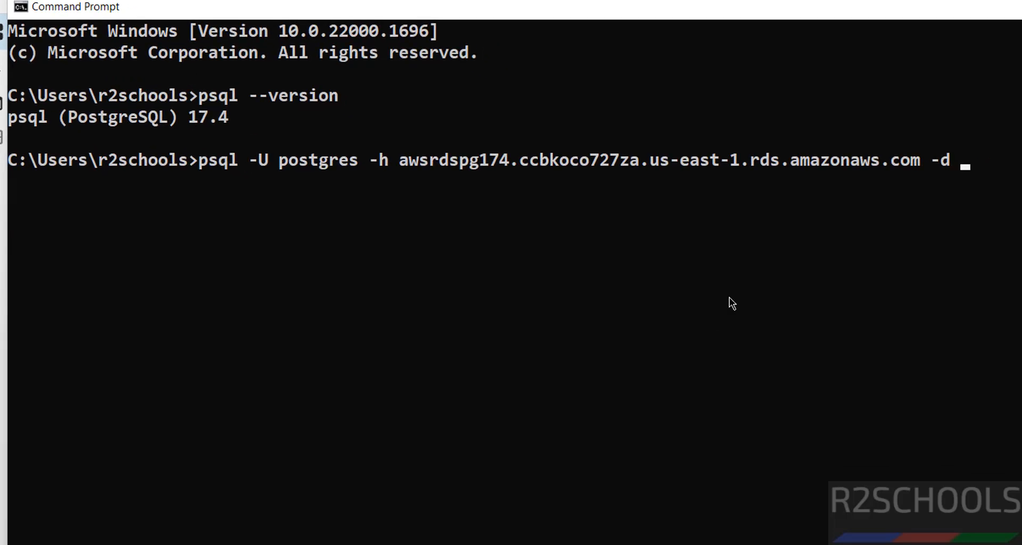
text(postgres)
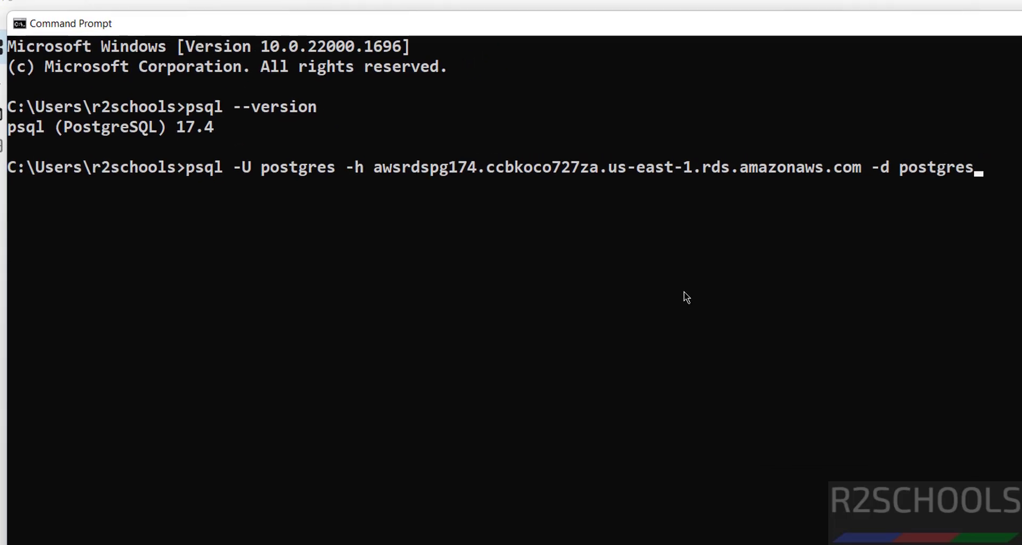
Run psql -U postgres -h <RDS endpoint> -d postgres and log in with the password over SSL.
key(Return)
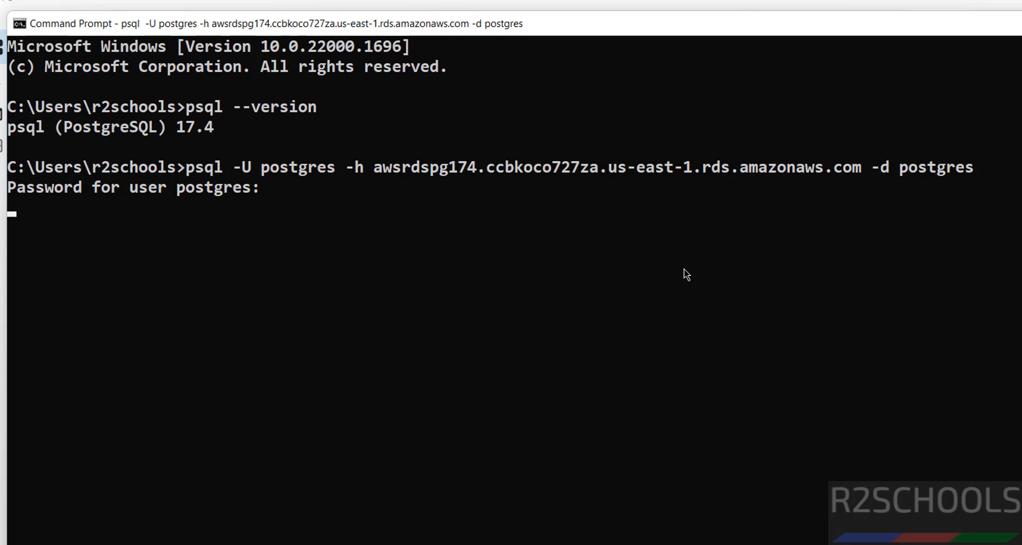
key(Return)
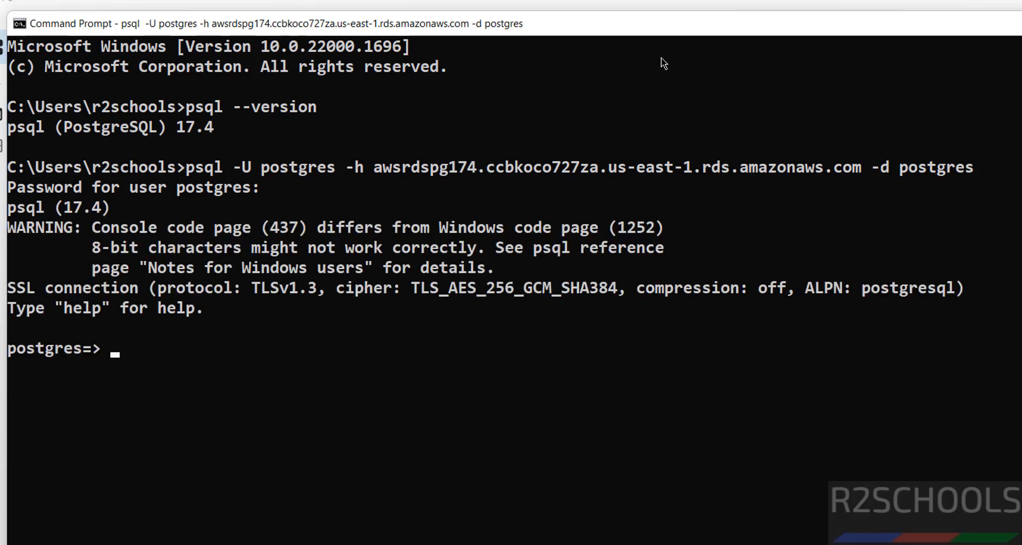
text(select )
text(versio)
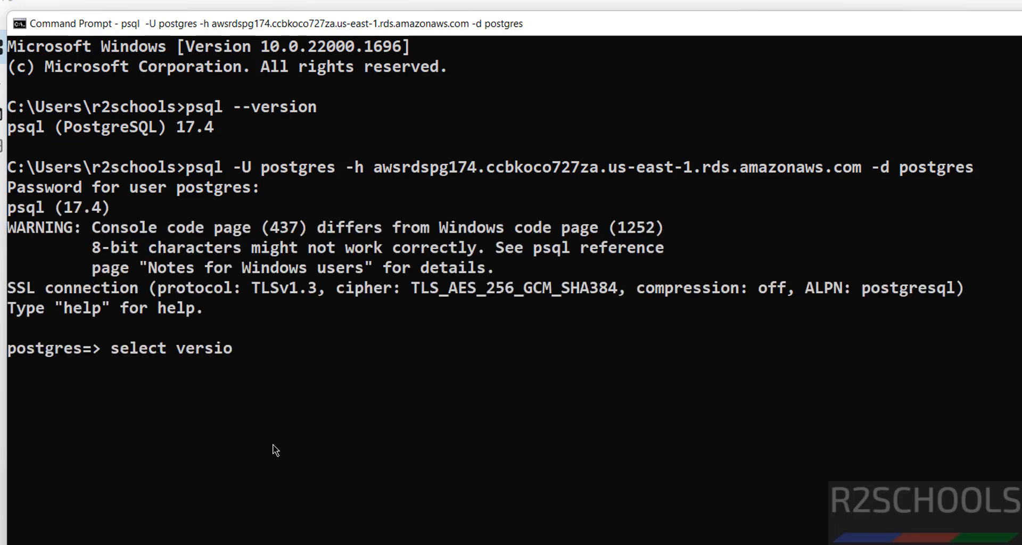
text(n())
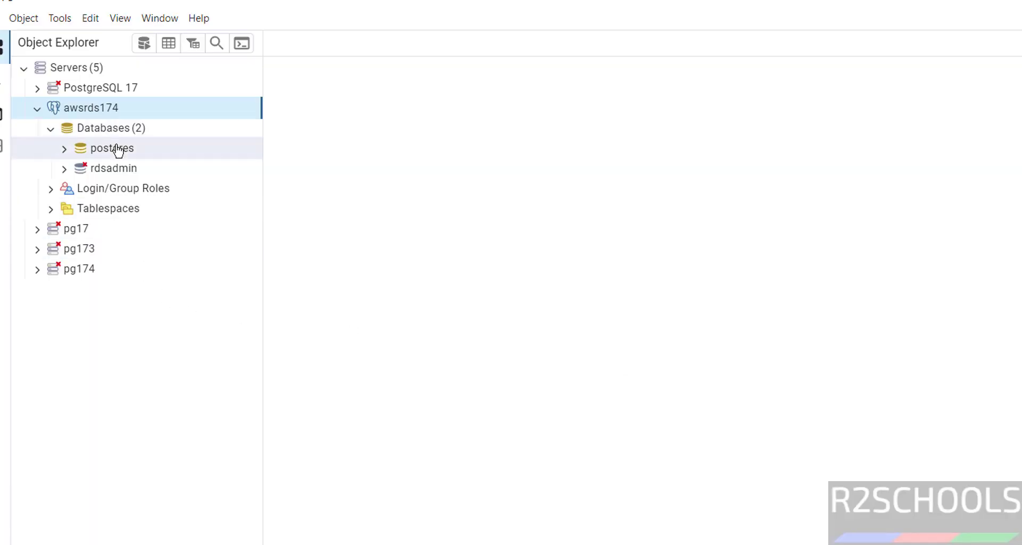
Run select version() in a Query Tool on postgres, confirming PostgreSQL 17.4.
right_click(117, 147)
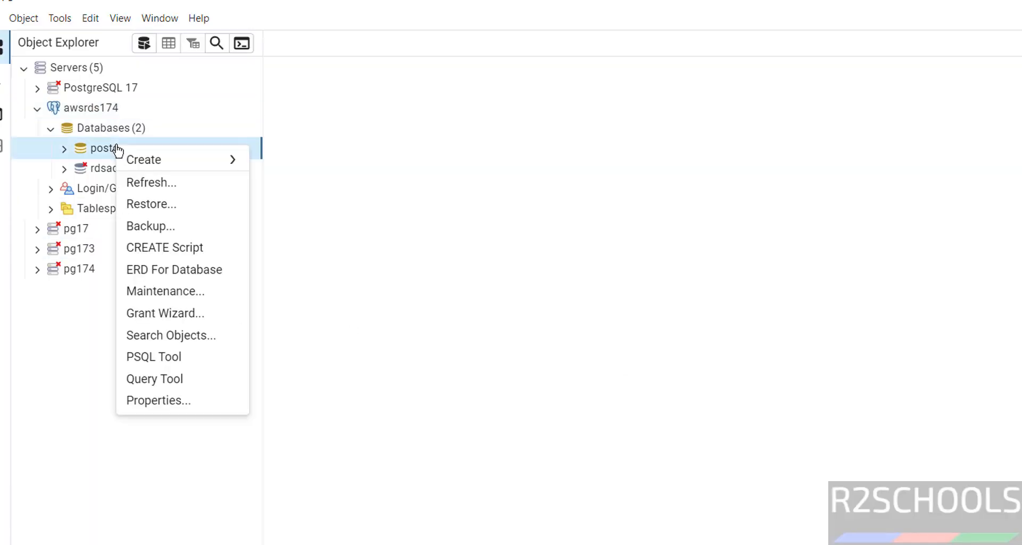
click(152, 226)
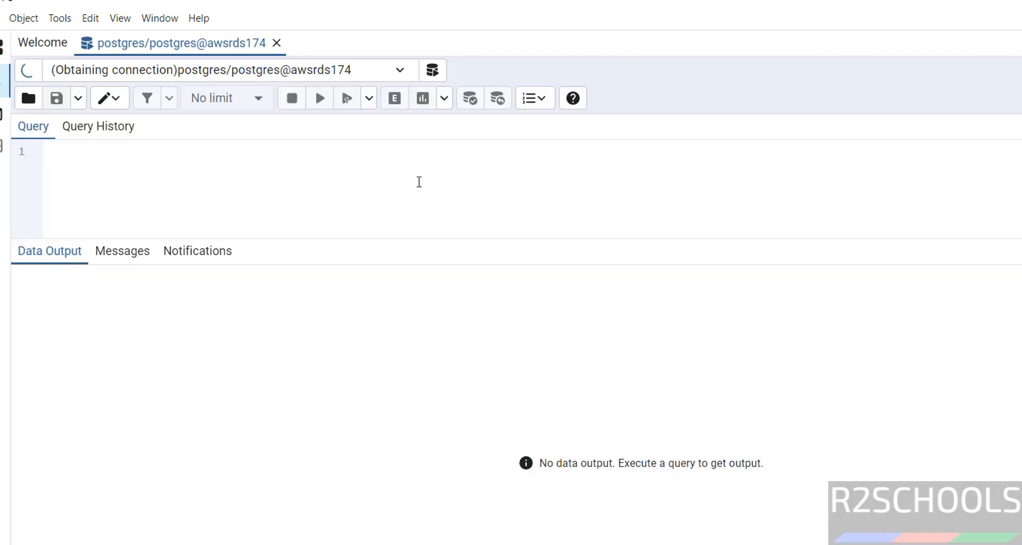
text(select version())
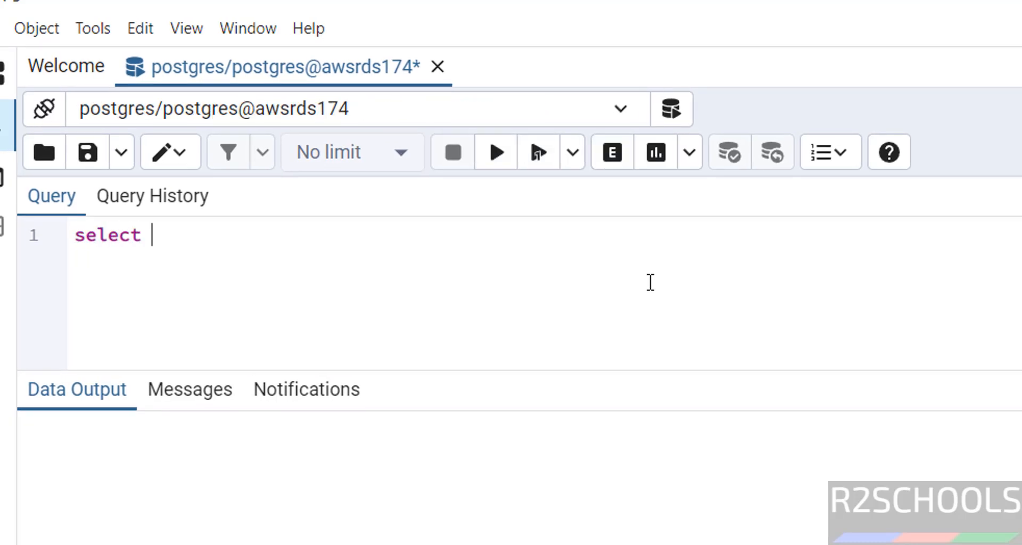
key(ctrl+a)
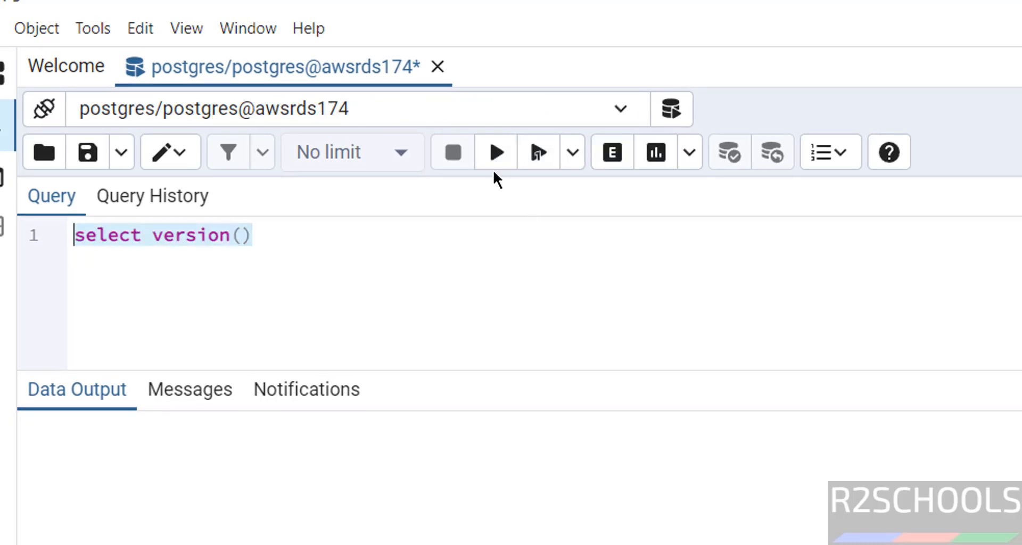
click(495, 153)
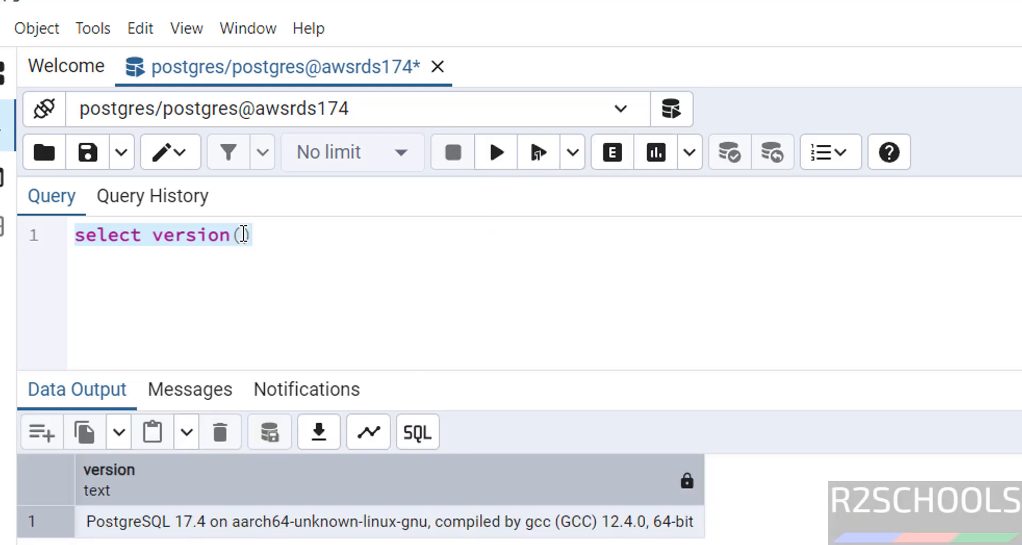
Execute create database bank and refresh the Databases node to show it.
drag(338, 235, 57, 231)
text(create database r)
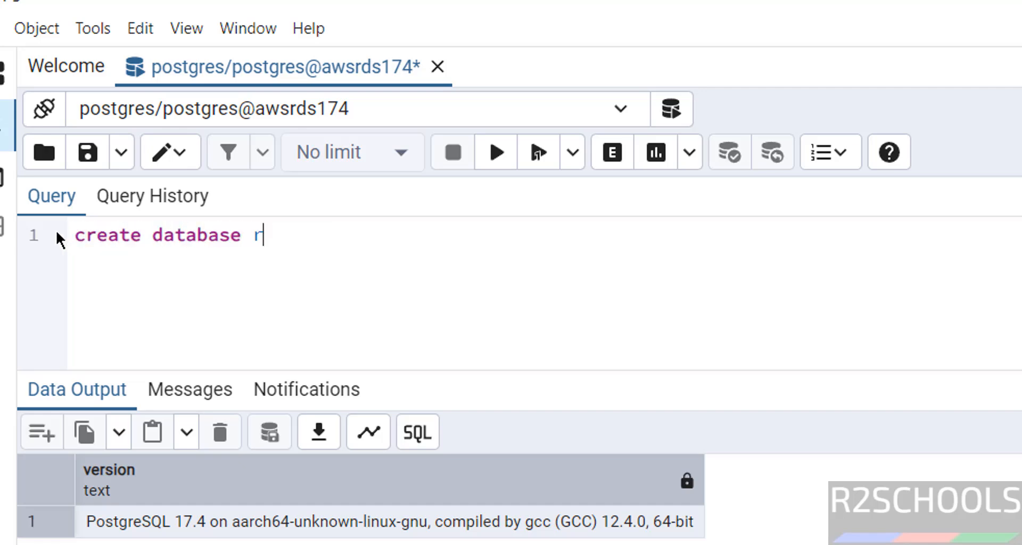
key(BackSpace)
text(bank)
key(ctrl+a)
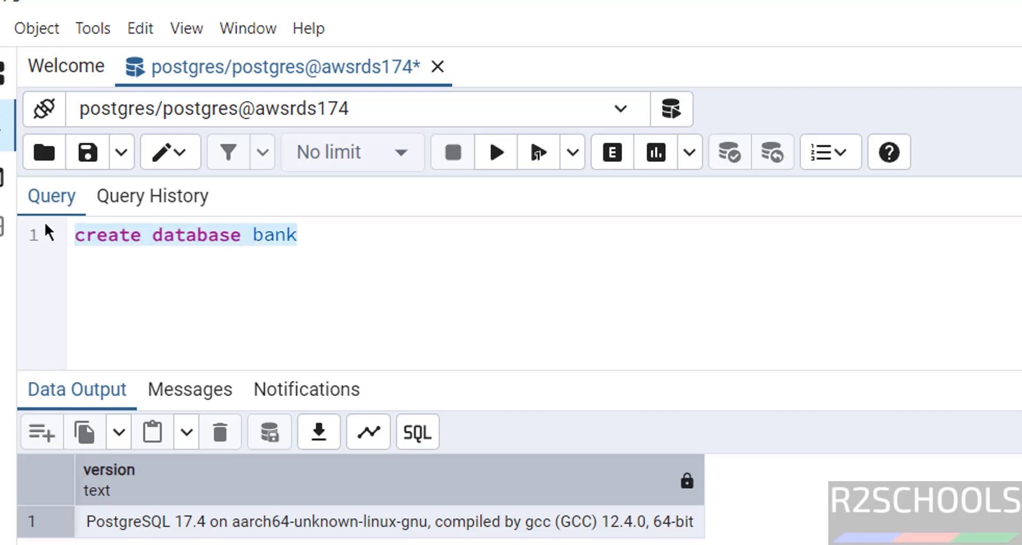
click(496, 153)
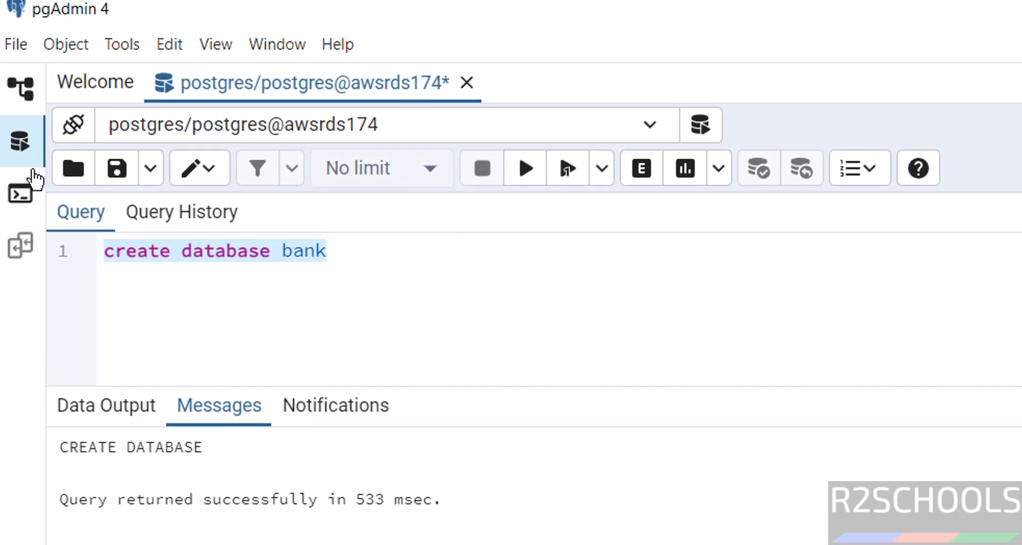
click(22, 88)
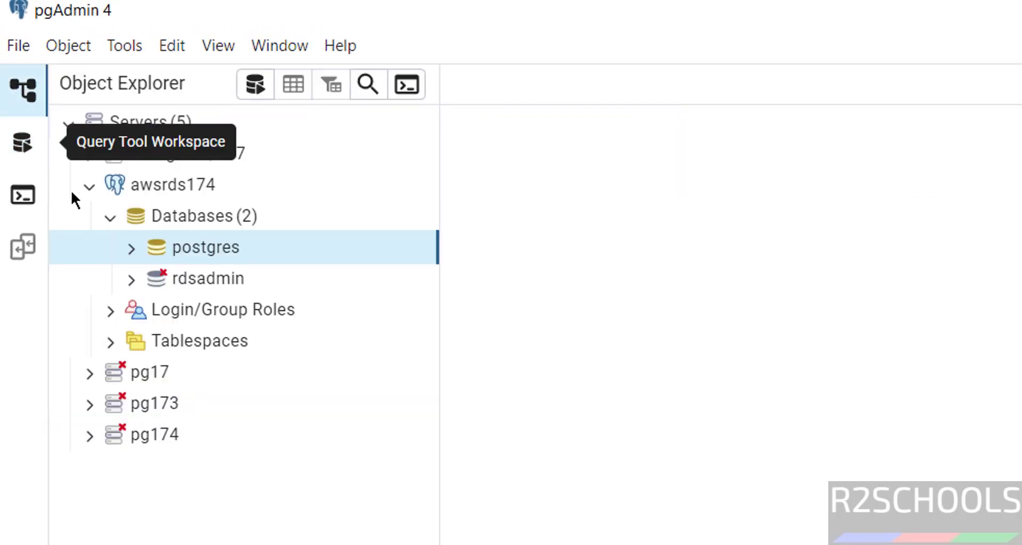
right_click(203, 216)
click(256, 274)
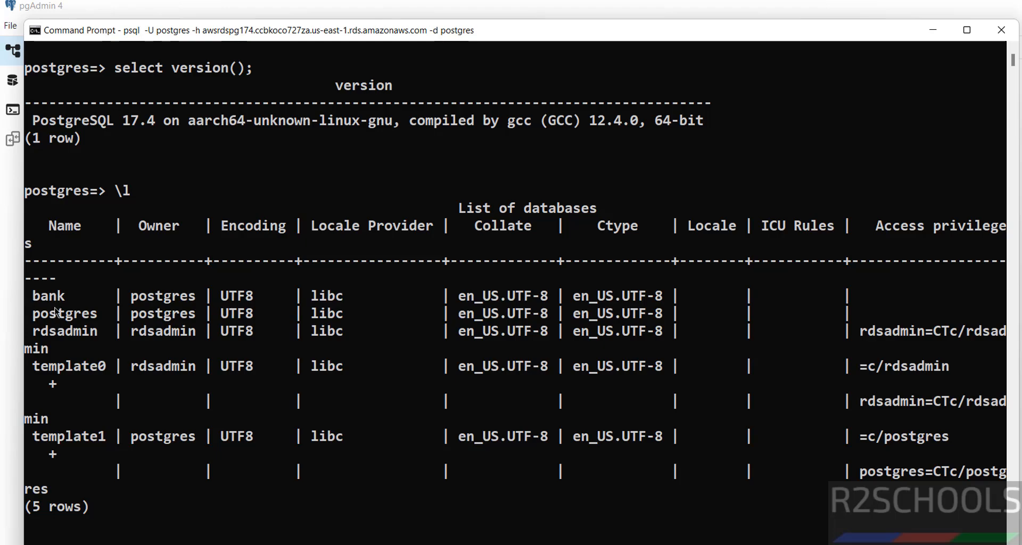
text(select )
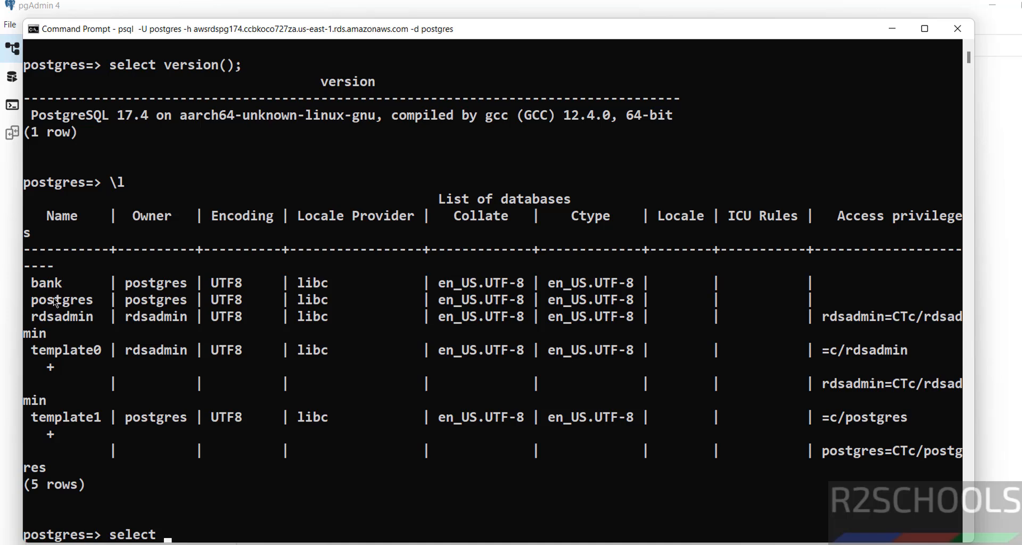
text(datname from pg)
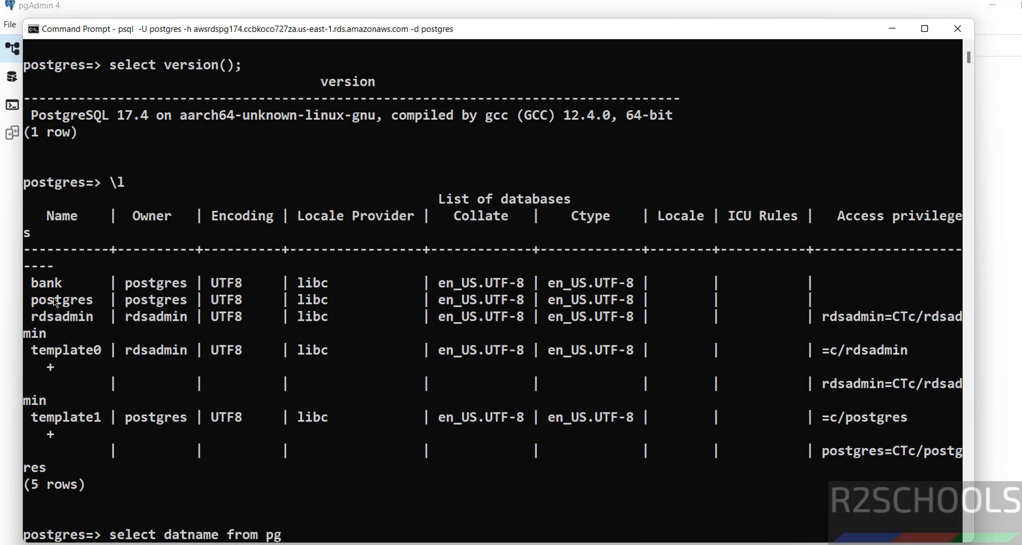
text(_database;)
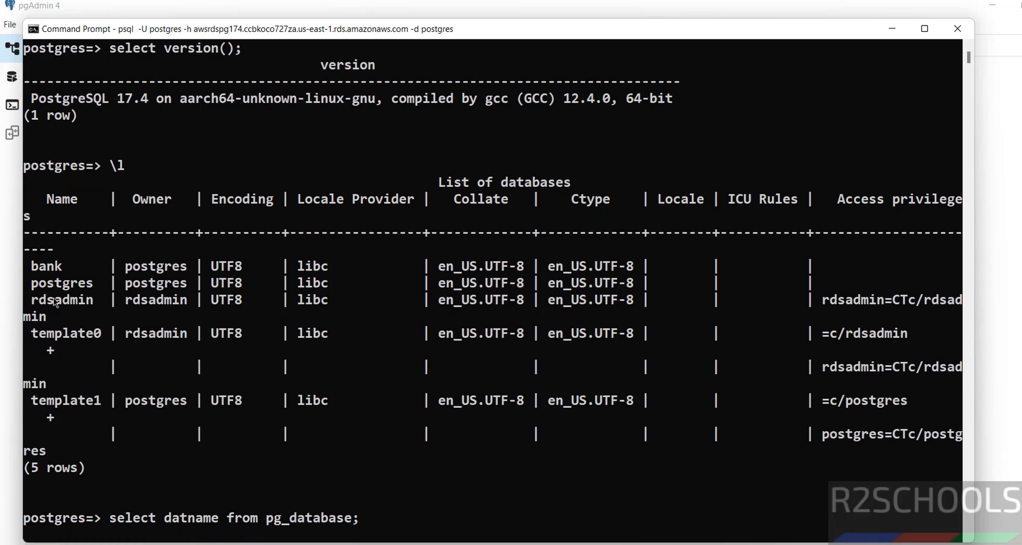
List database names from pg_database showing bank, then connect psql to bank with \c bank.
key(Return)
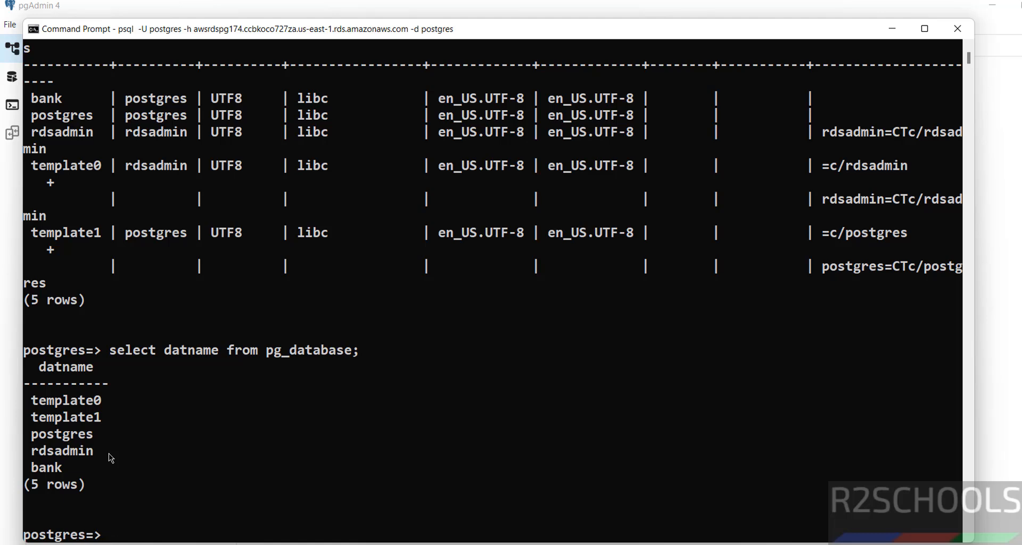
click(1007, 435)
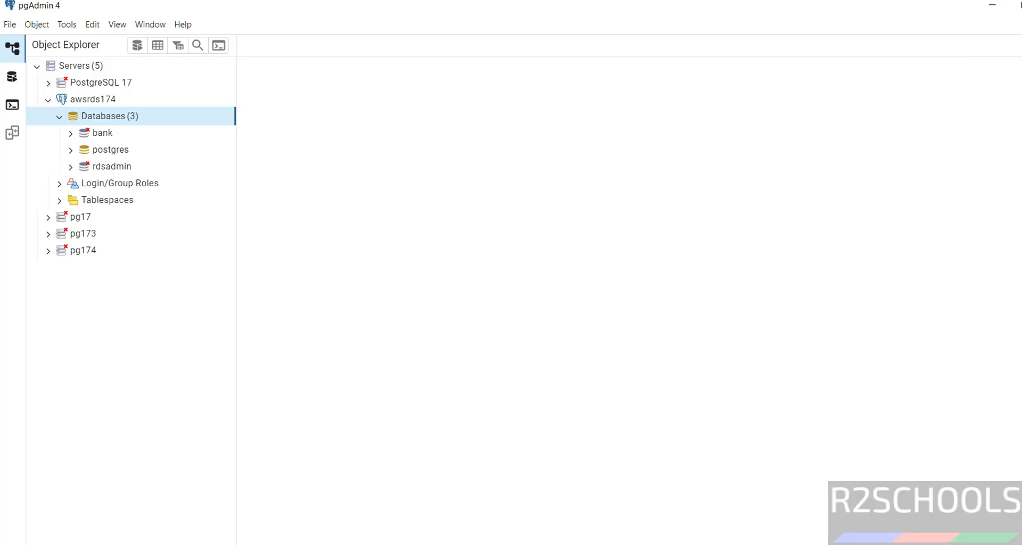
key(alt+Tab)
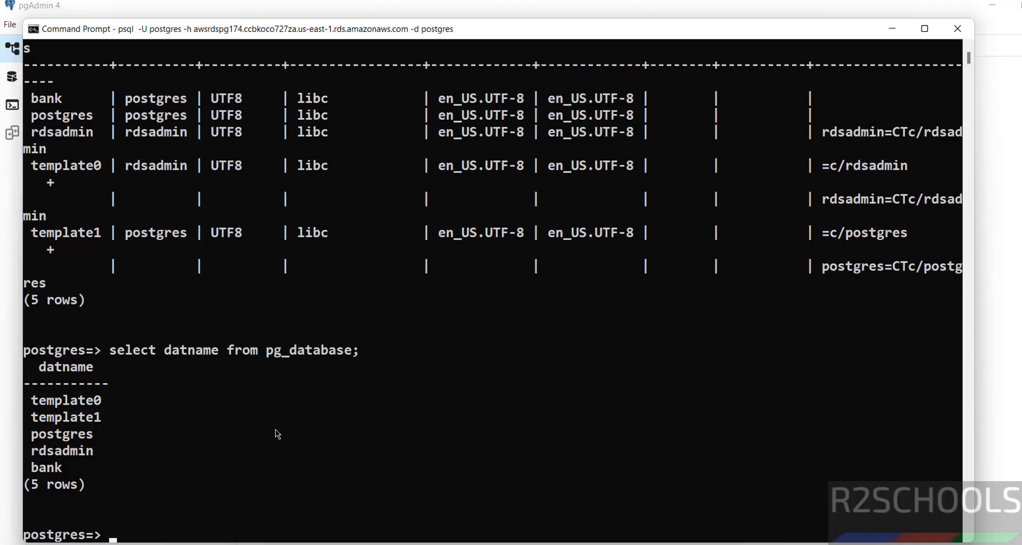
text(\c bank)
key(Return)
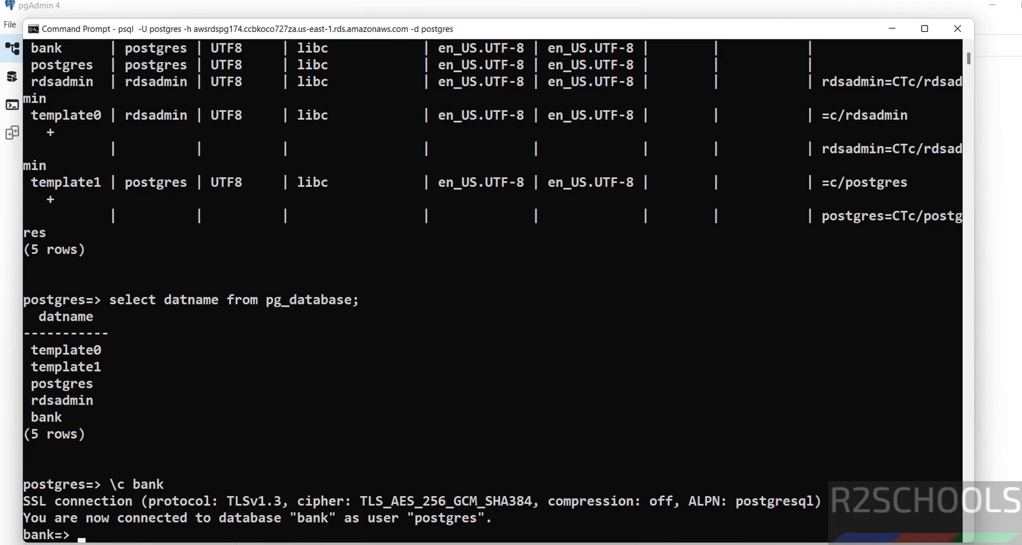
Delete the create database statement from the pgAdmin query editor.
key(alt+Tab)
drag(190, 137, 35, 142)
key(BackSpace)
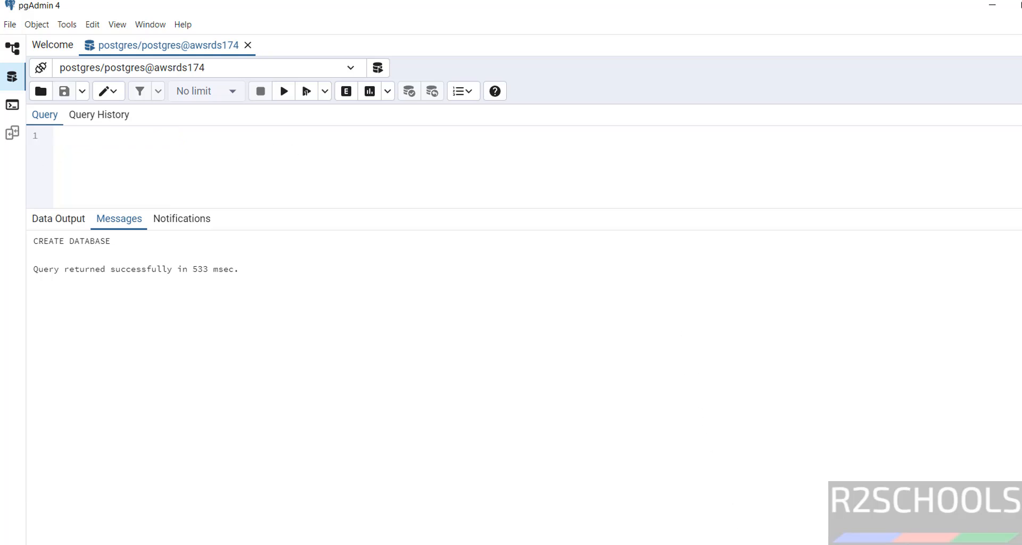
Navigate from the EC2 security group page to Aurora and RDS > DB Instances.
click(671, 533)
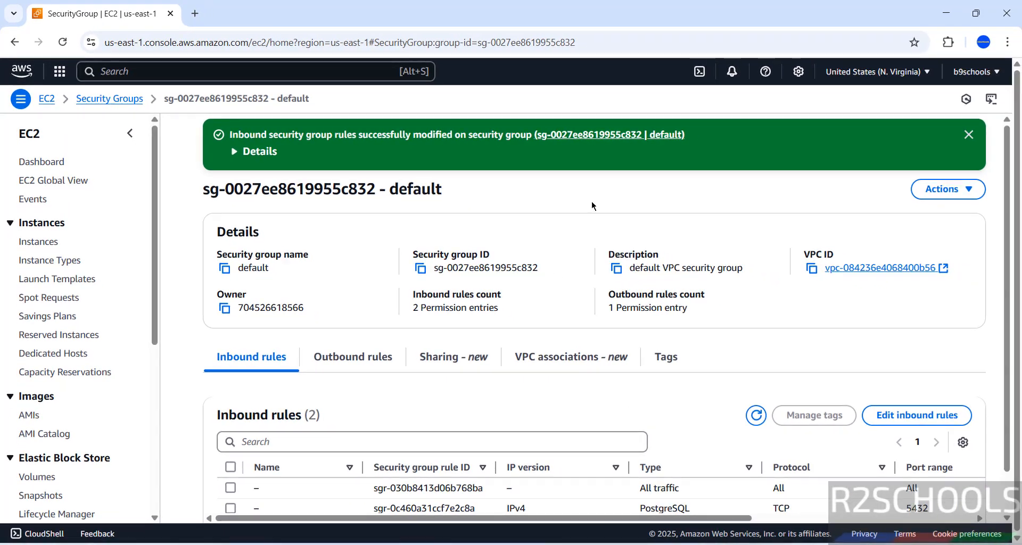
click(14, 42)
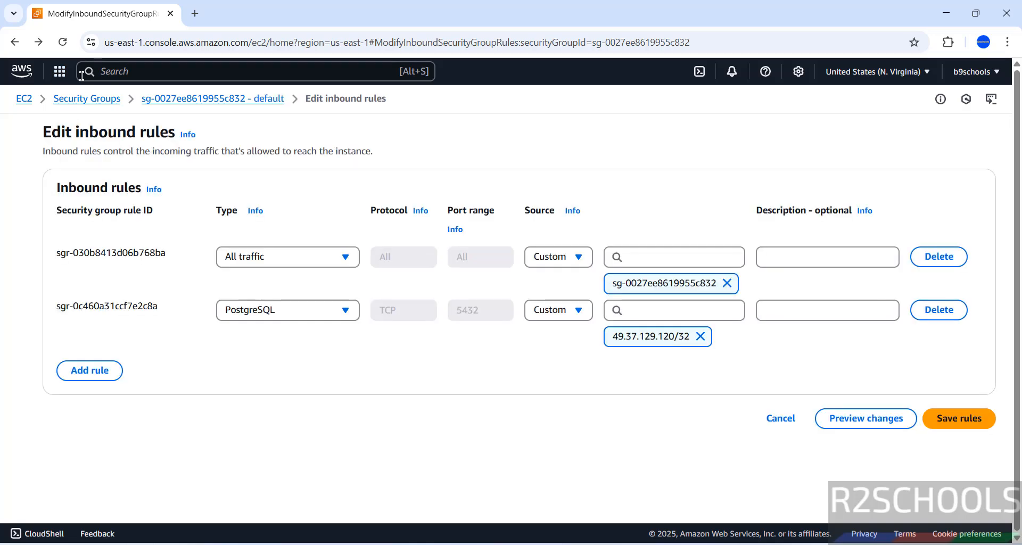
click(59, 71)
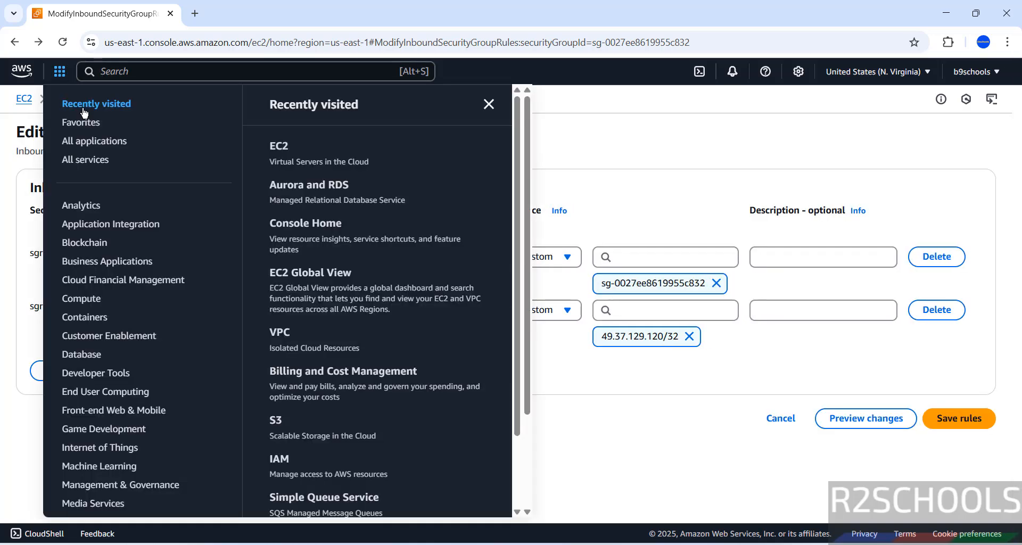
click(297, 184)
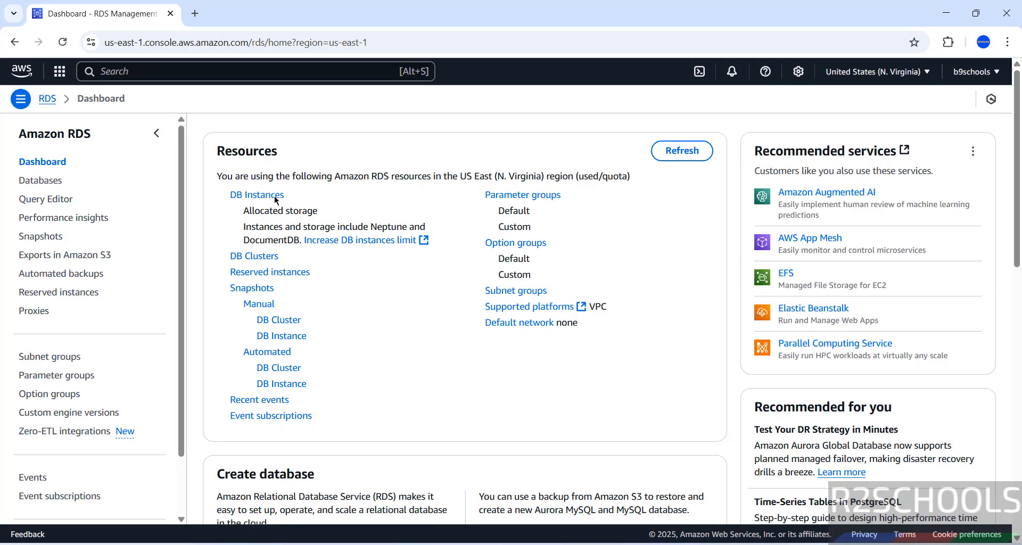
click(257, 195)
View awsrdspg174 as Available, return to the databases list and show its actions.
click(283, 217)
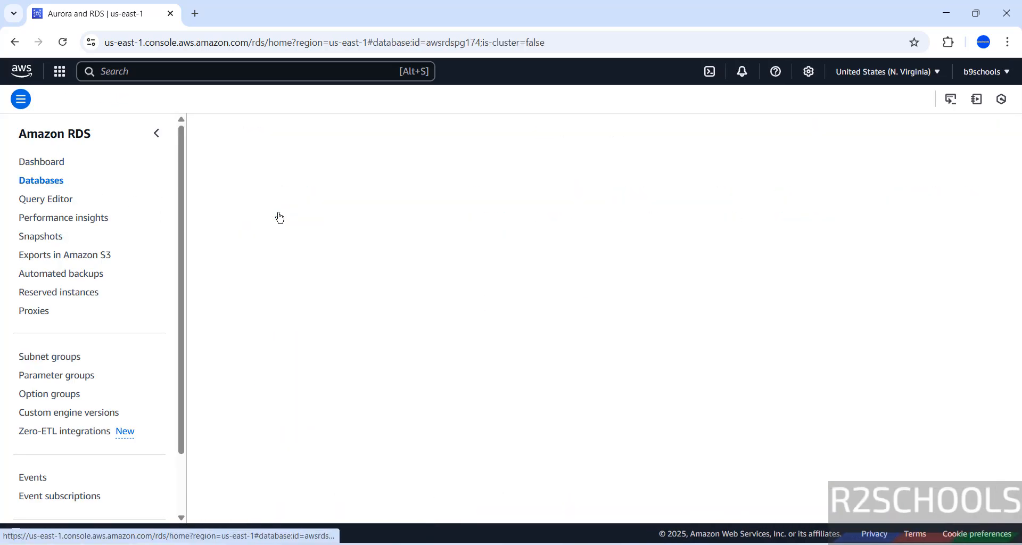
double_click(417, 216)
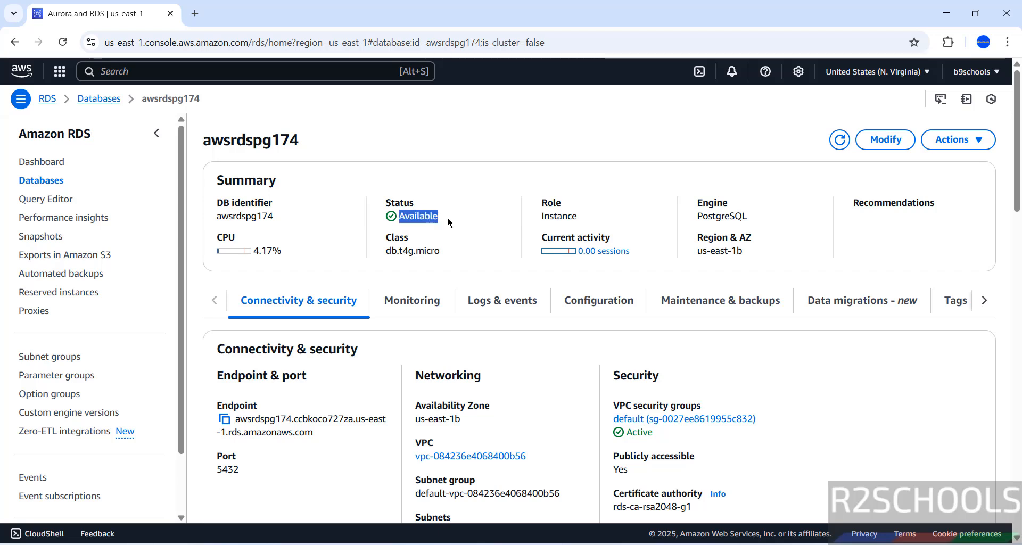
click(460, 261)
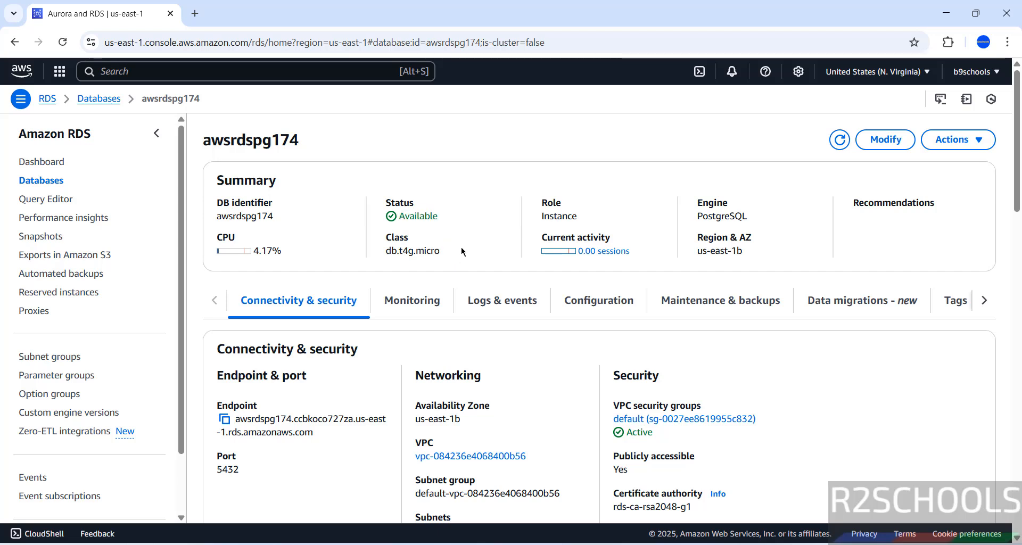
click(958, 142)
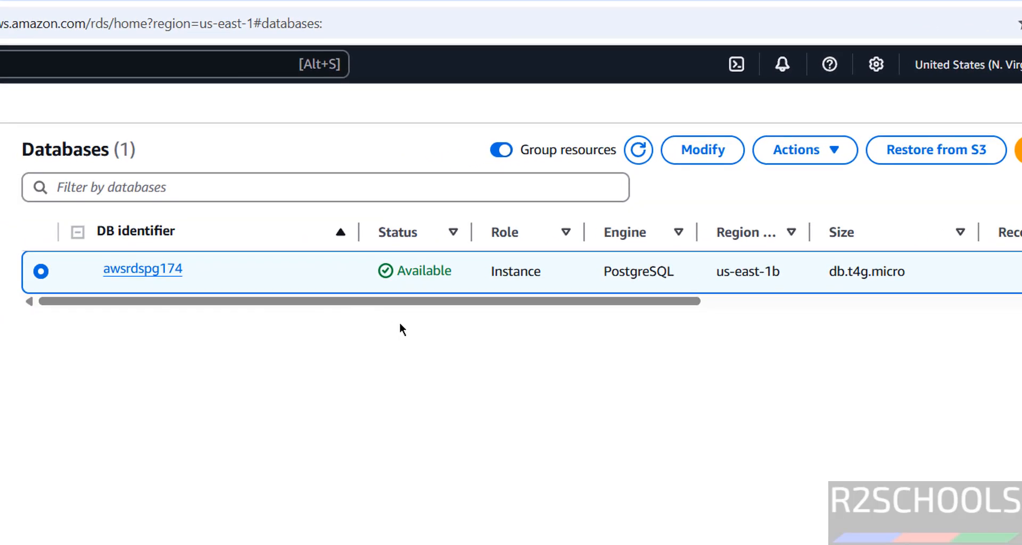
Look over the Actions dropdown (Reboot, Delete) for awsrdspg174 without choosing any.
click(807, 149)
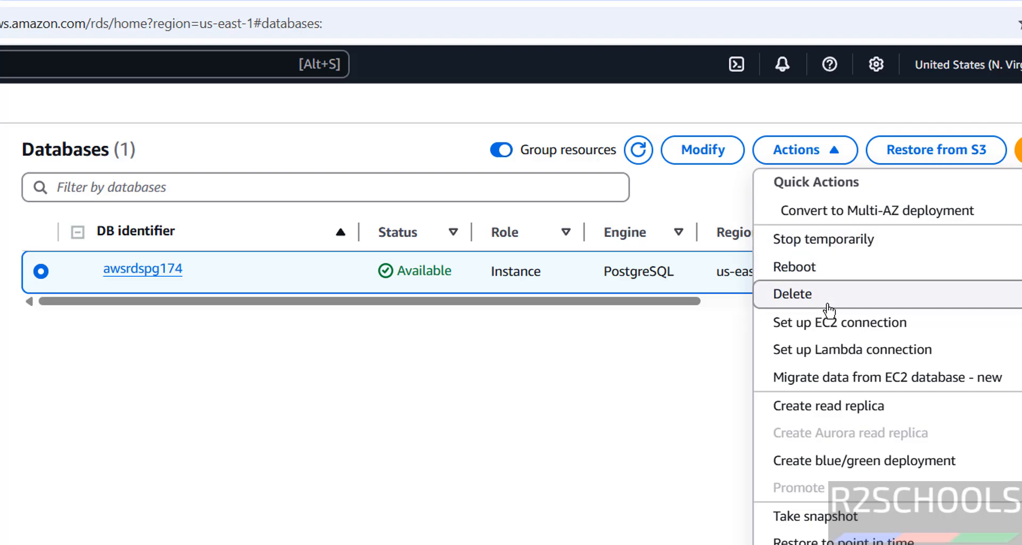
click(573, 437)
click(803, 150)
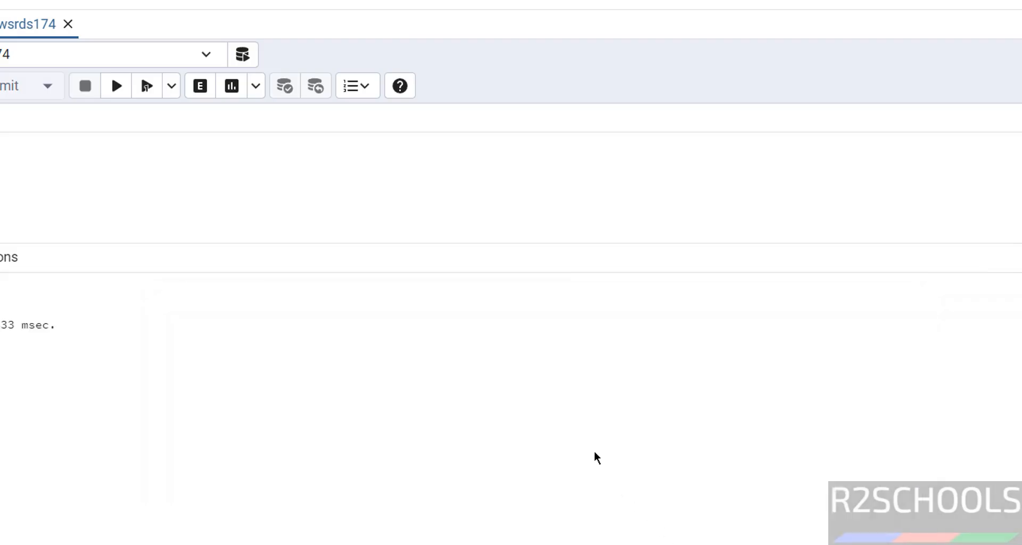
Launch DBeaver and start a new PostgreSQL database connection.
key(super)
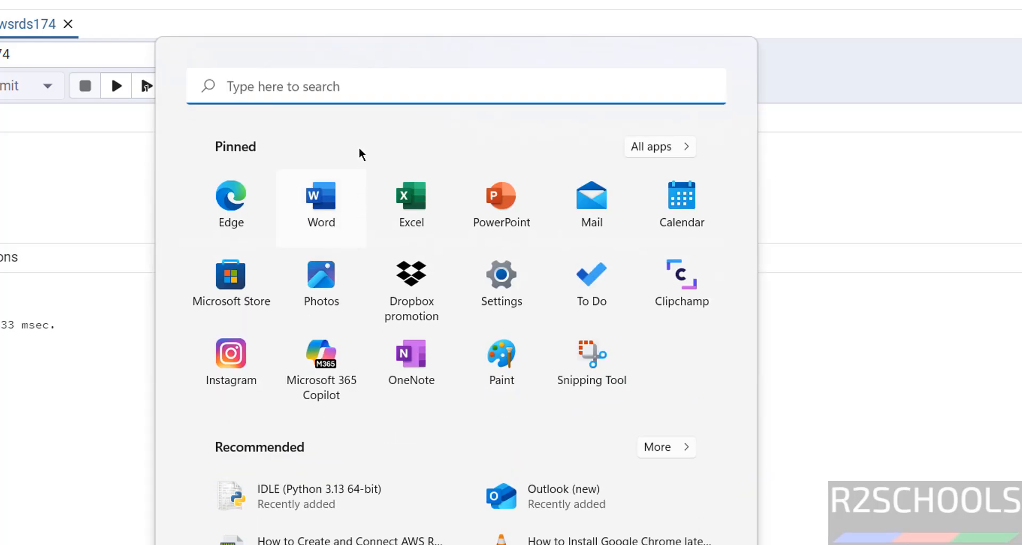
text(dbeaver)
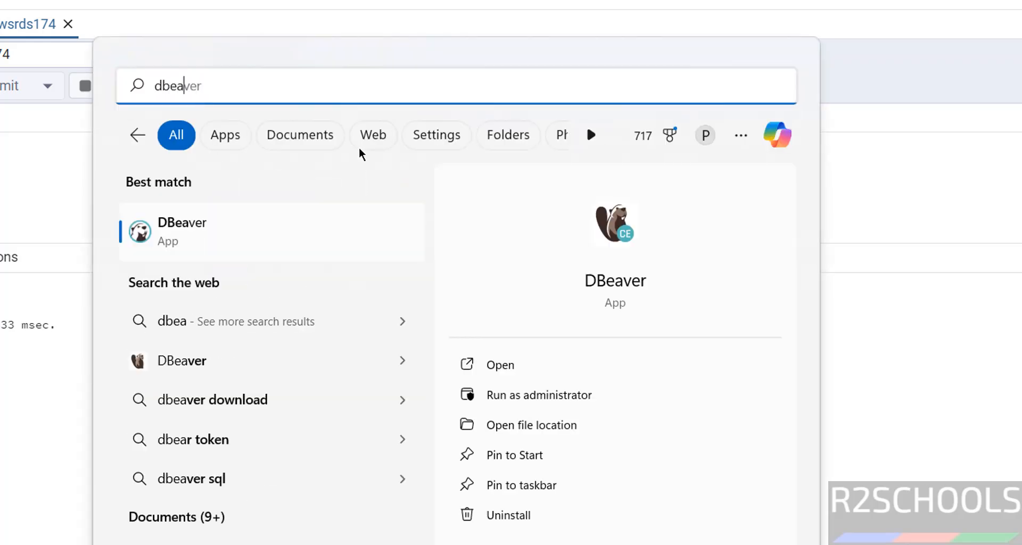
click(182, 231)
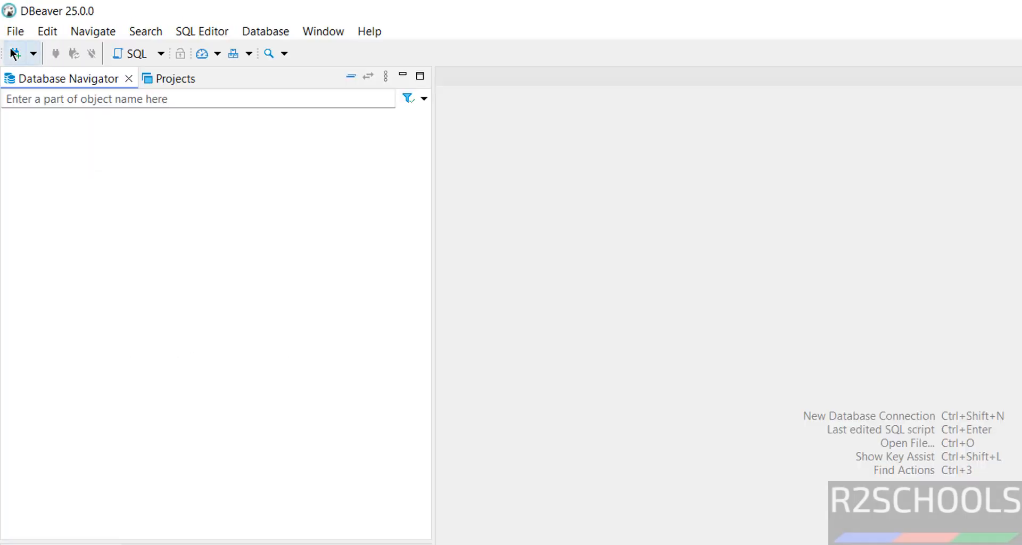
click(13, 53)
click(943, 224)
double_click(943, 224)
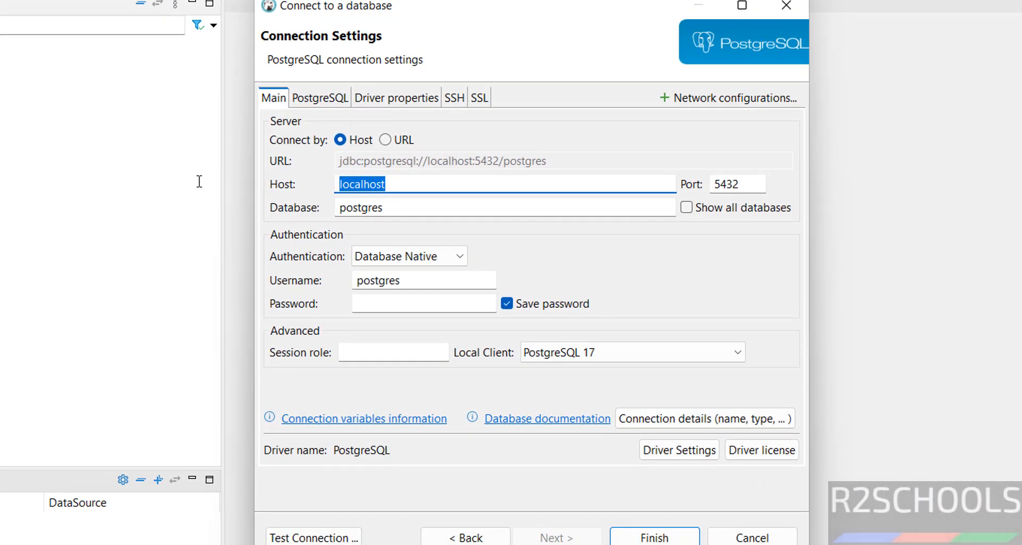
Set host to the awsrdspg174 endpoint, port 5432, database postgres, with Show all databases checked.
text(awsrdspg174.ccbkoco727za.us-east-1.rds.amazonaws.com)
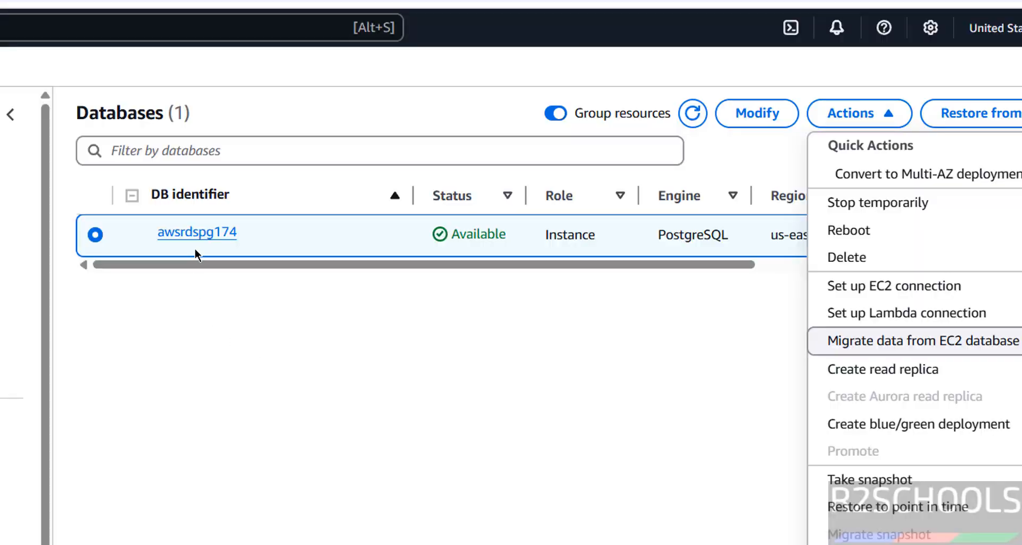
click(204, 233)
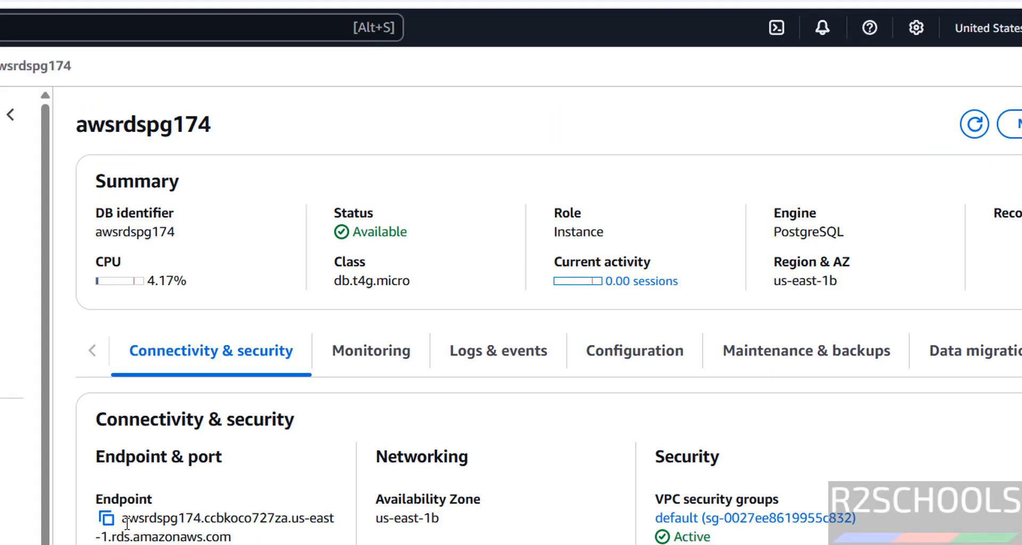
click(107, 518)
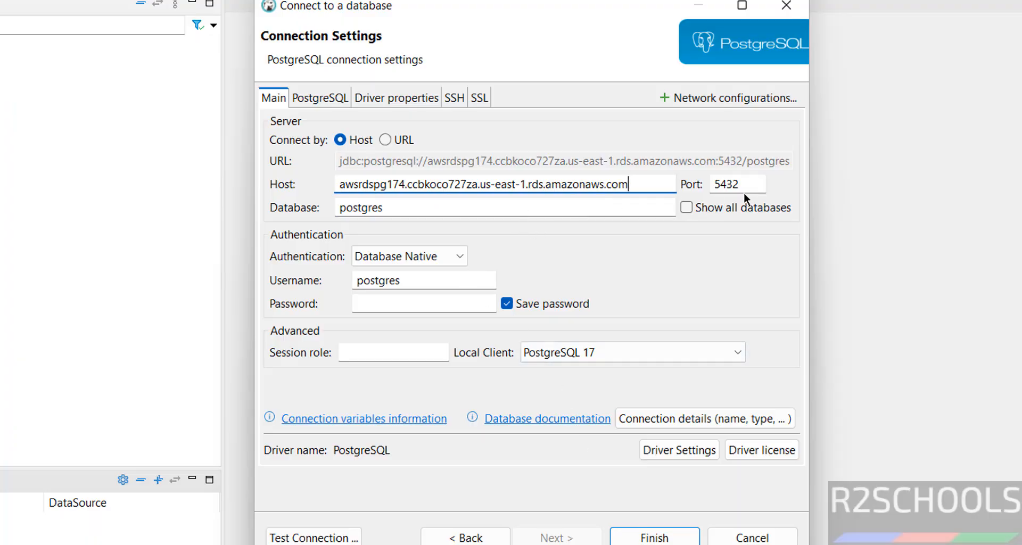
double_click(746, 184)
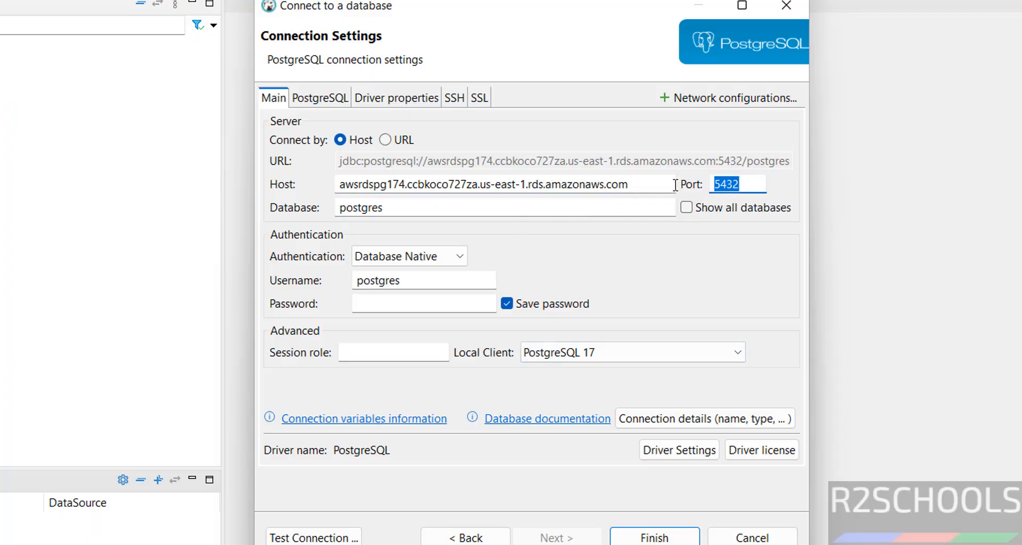
double_click(431, 209)
click(687, 208)
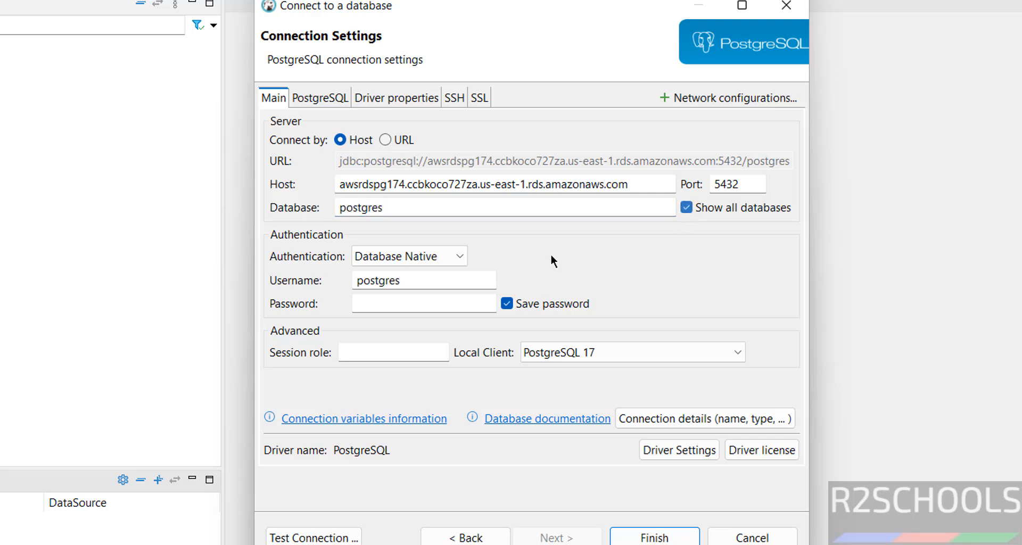
Enter the password and test the connection to the RDS instance successfully.
click(399, 305)
text(••••••••••)
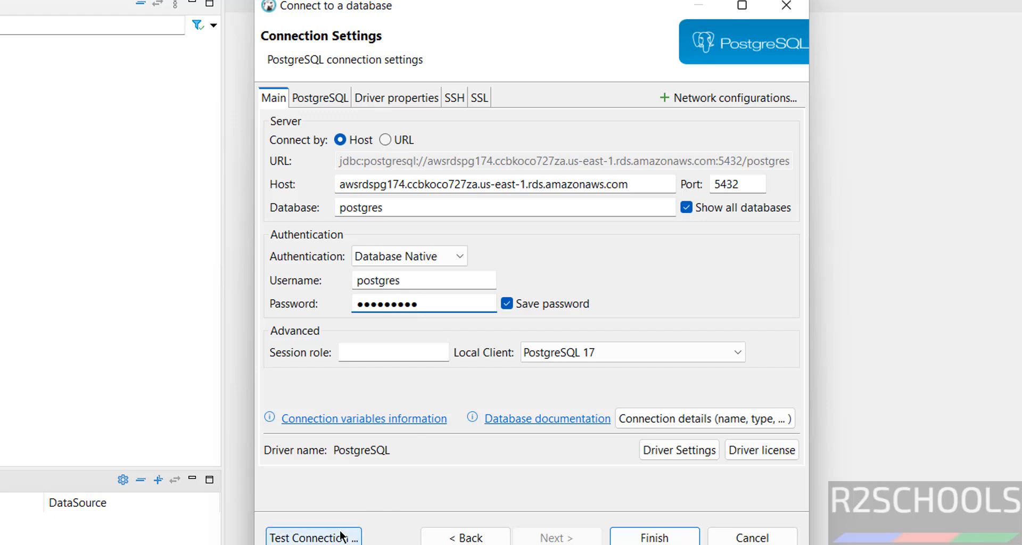
click(343, 538)
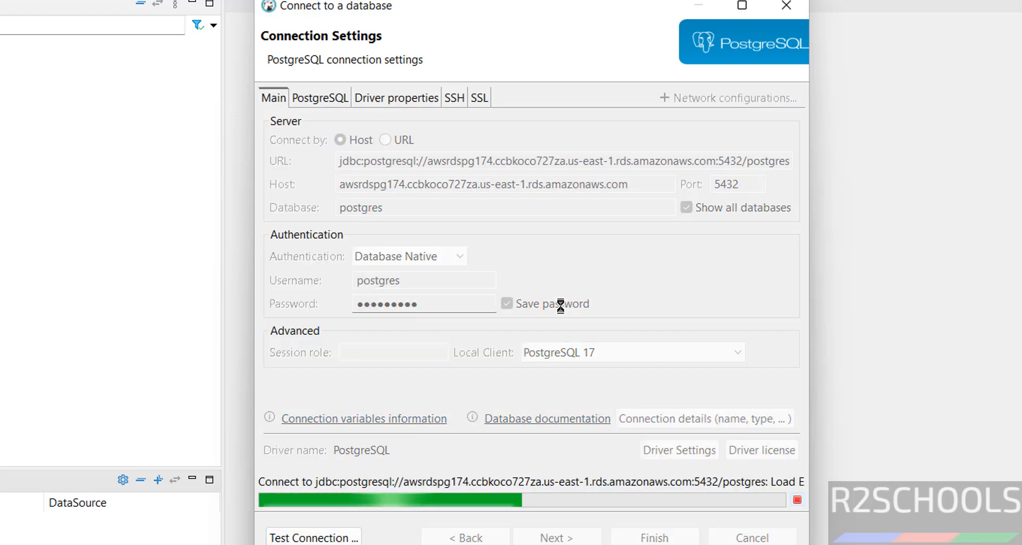
click(544, 324)
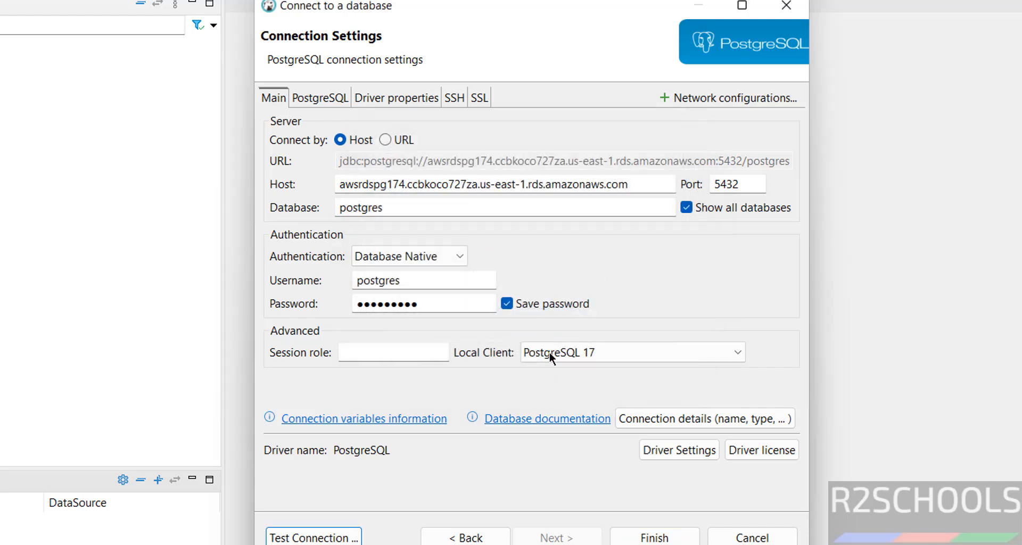
Finish the connection, expand it to show bank, postgres and rdsadmin, and open a SQL console on bank.
click(653, 537)
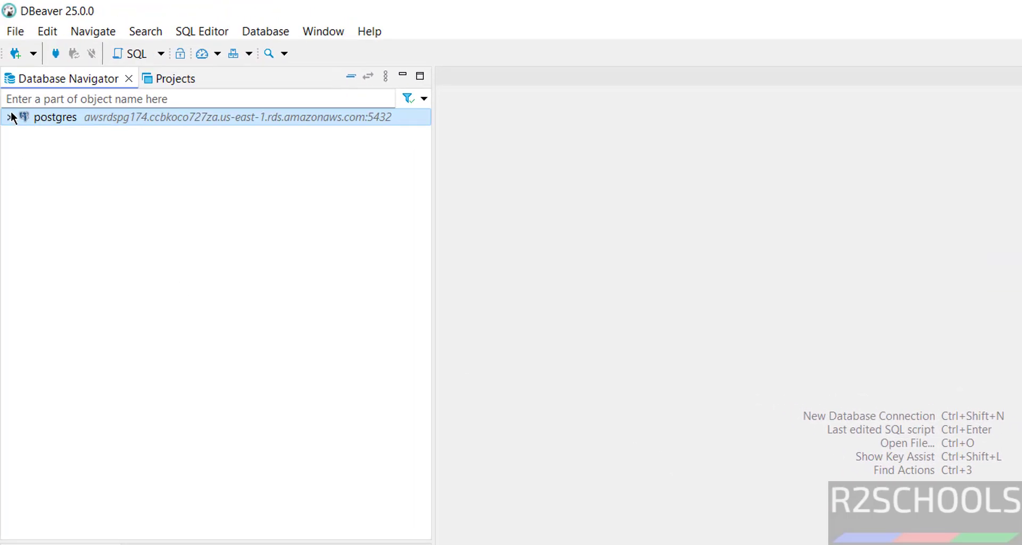
click(10, 116)
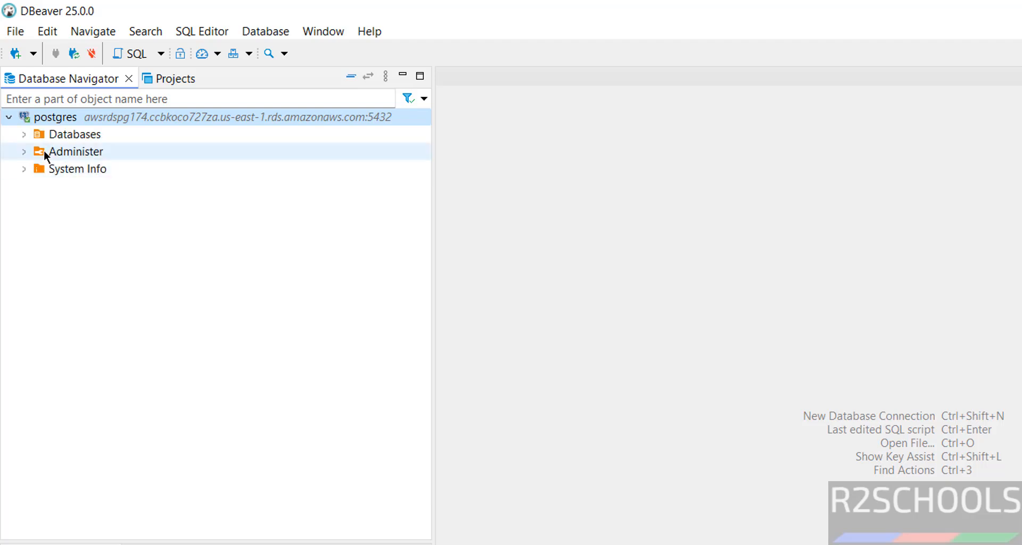
click(24, 134)
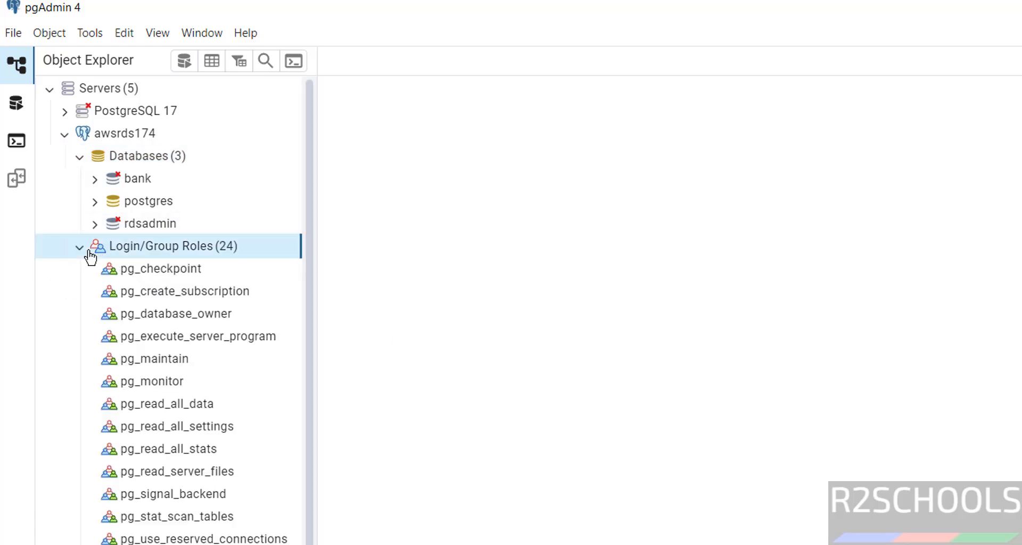
scroll(153, 410, down, 3)
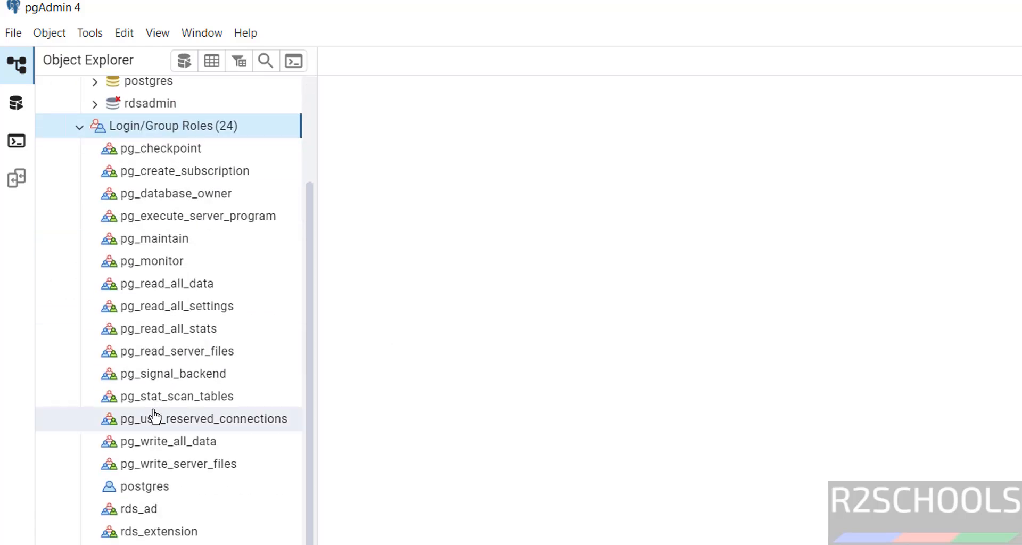
scroll(152, 409, up, 3)
scroll(152, 410, down, 3)
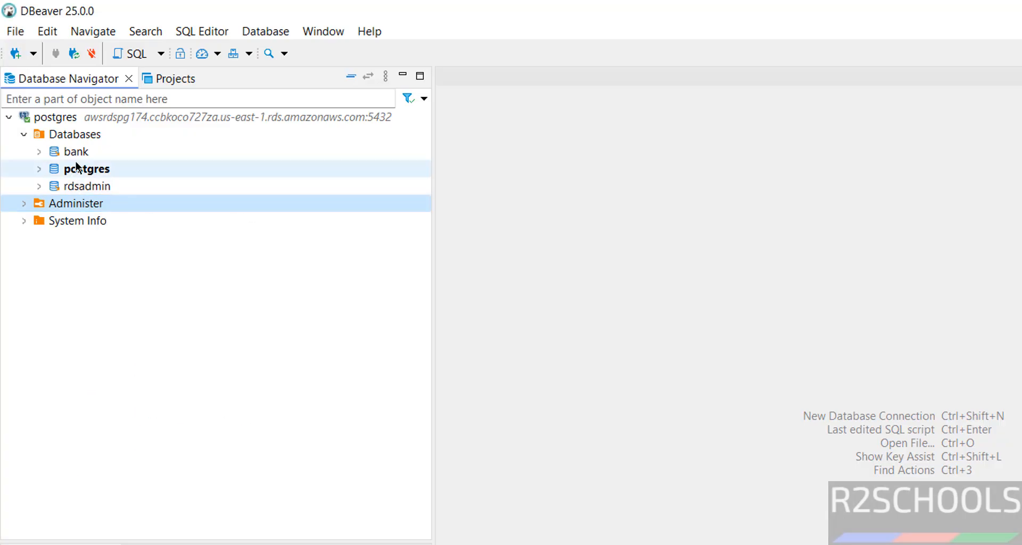
right_click(76, 151)
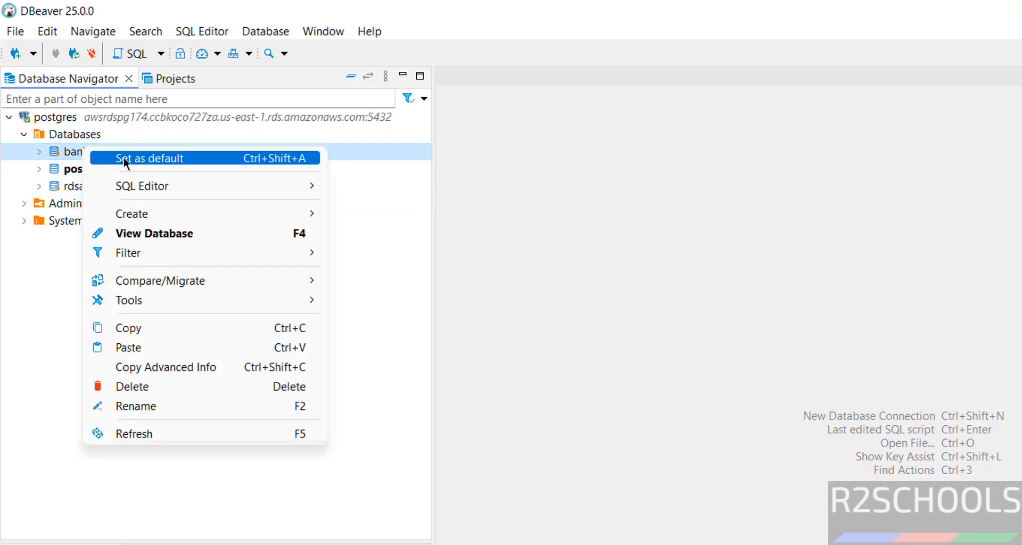
mouse_move(142, 186)
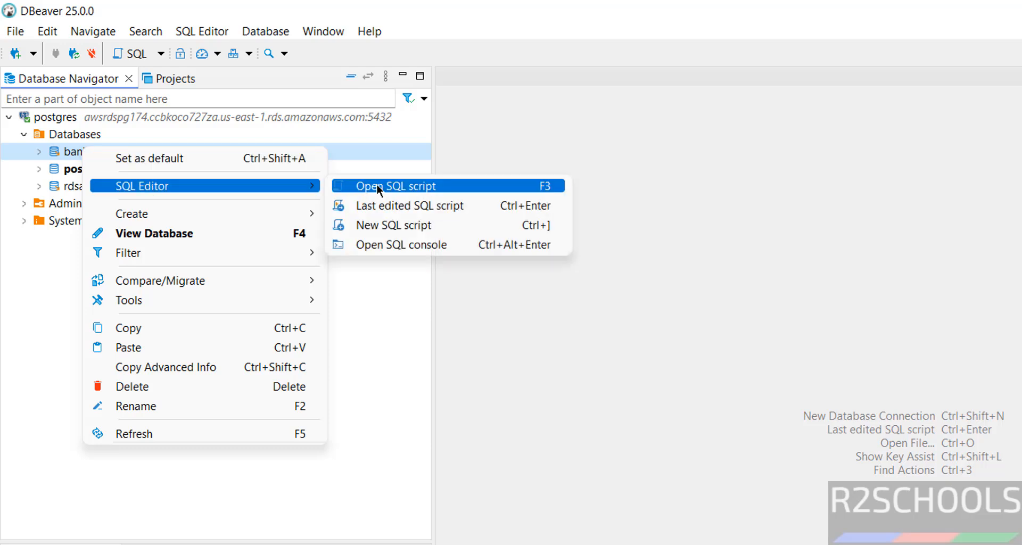
click(401, 244)
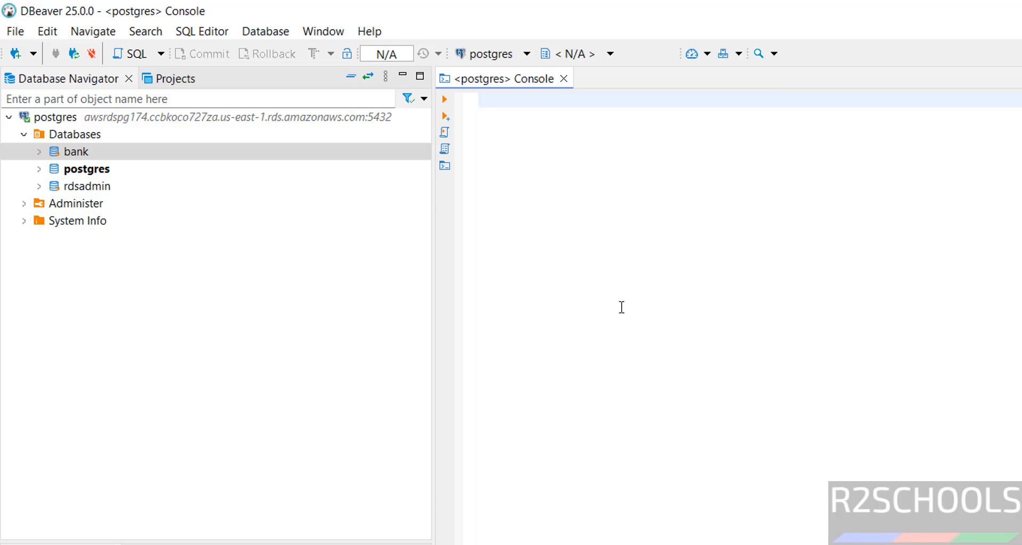
Back in the RDS console, select awsrdspg174 in the Databases list and review its Actions menu without choosing one.
key(alt+Tab)
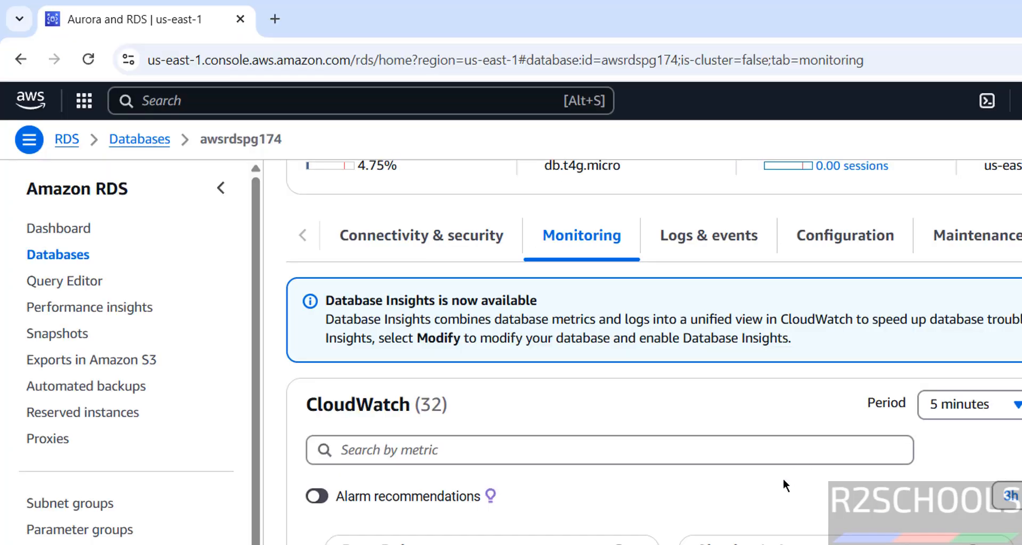
scroll(782, 490, down, 3)
scroll(606, 472, up, 4)
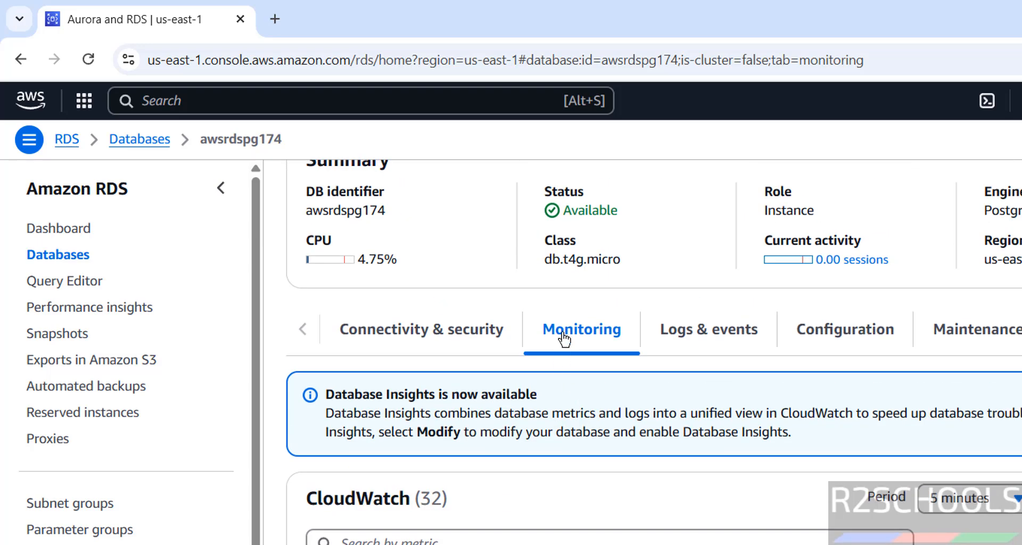
scroll(607, 431, down, 7)
scroll(610, 438, down, 4)
scroll(610, 439, down, 4)
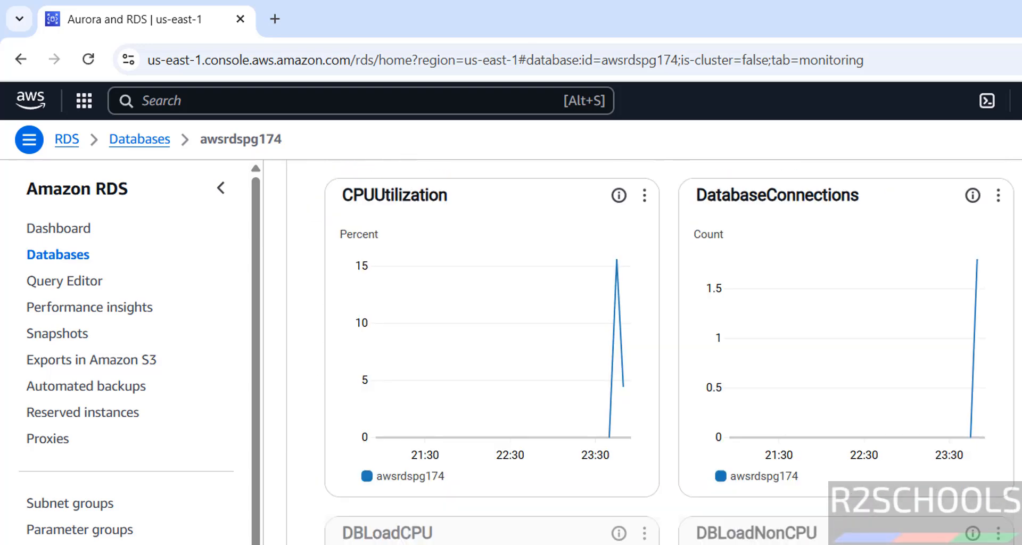
scroll(610, 439, down, 3)
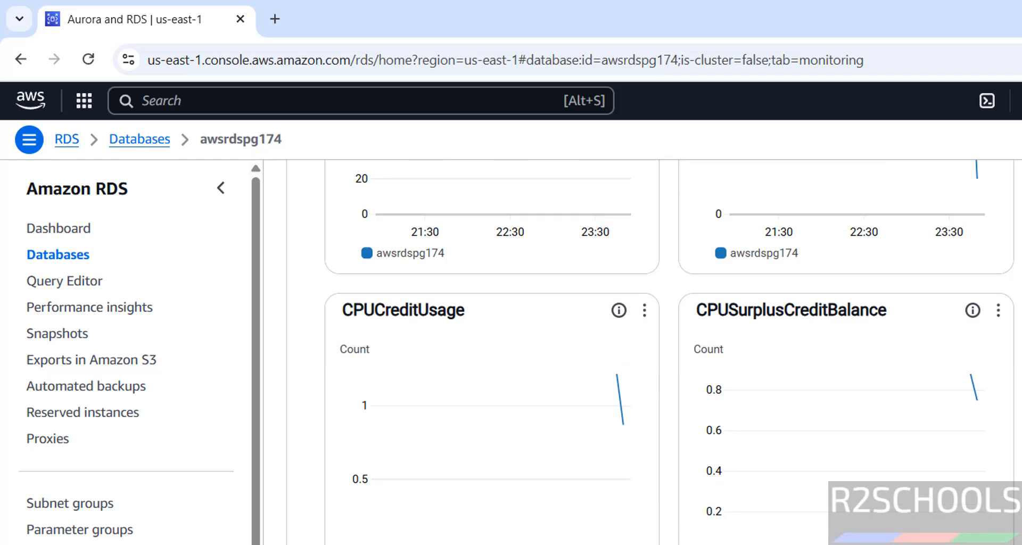
scroll(610, 438, up, 4)
scroll(610, 439, up, 5)
scroll(609, 438, up, 3)
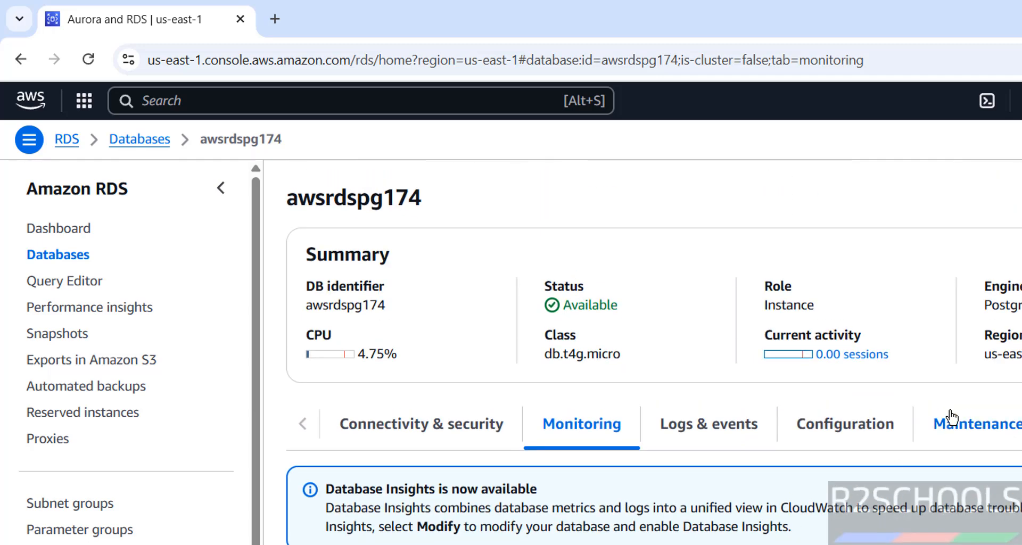
click(76, 256)
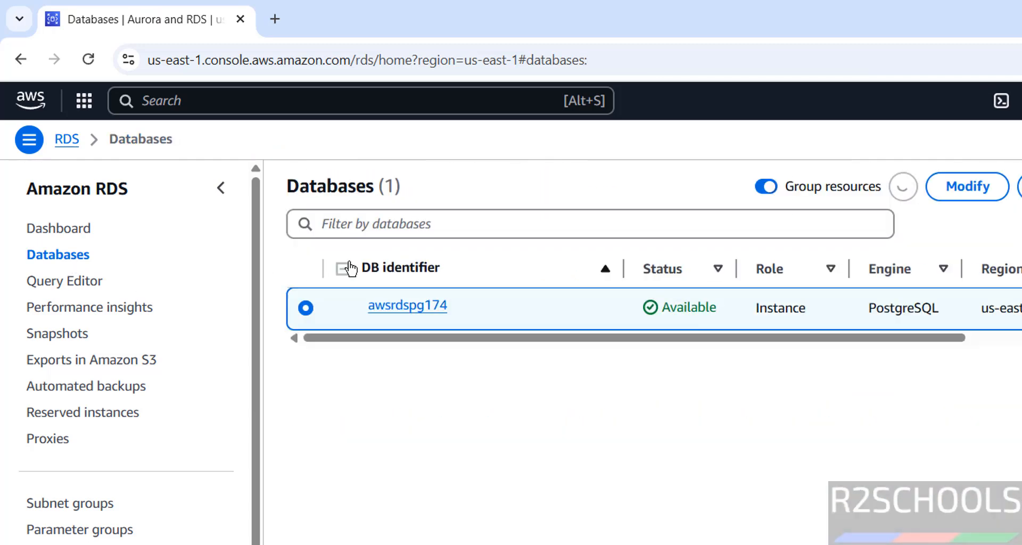
click(305, 309)
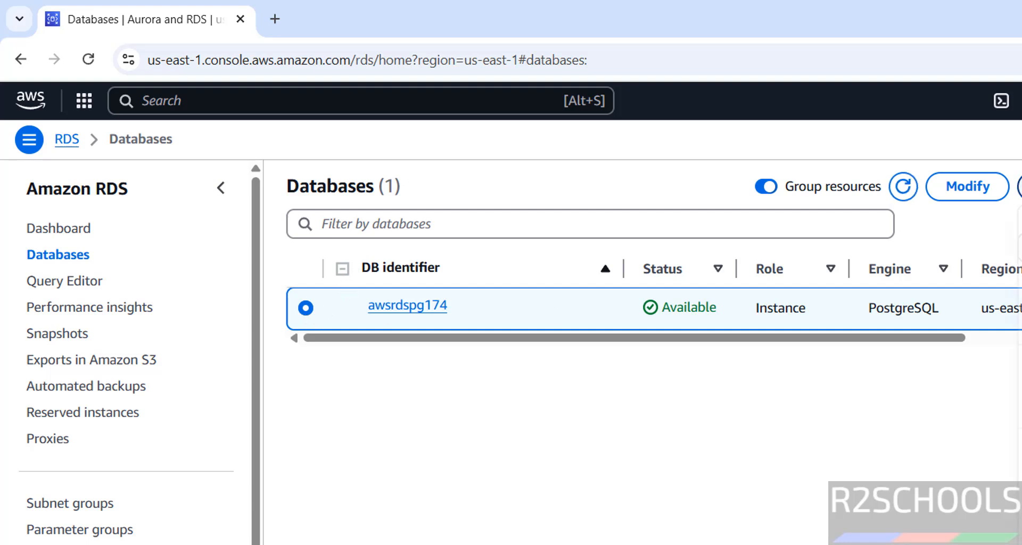
click(1014, 185)
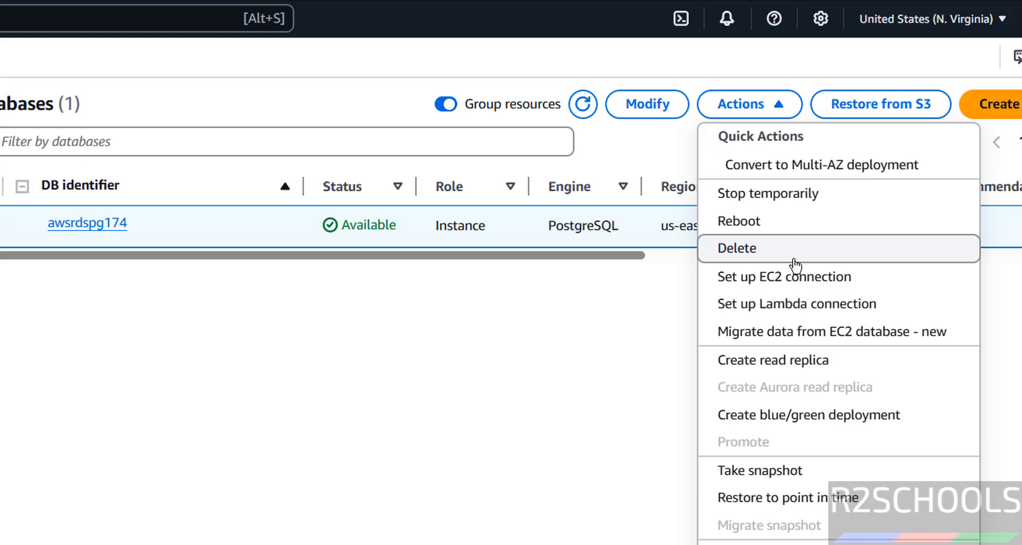
click(387, 321)
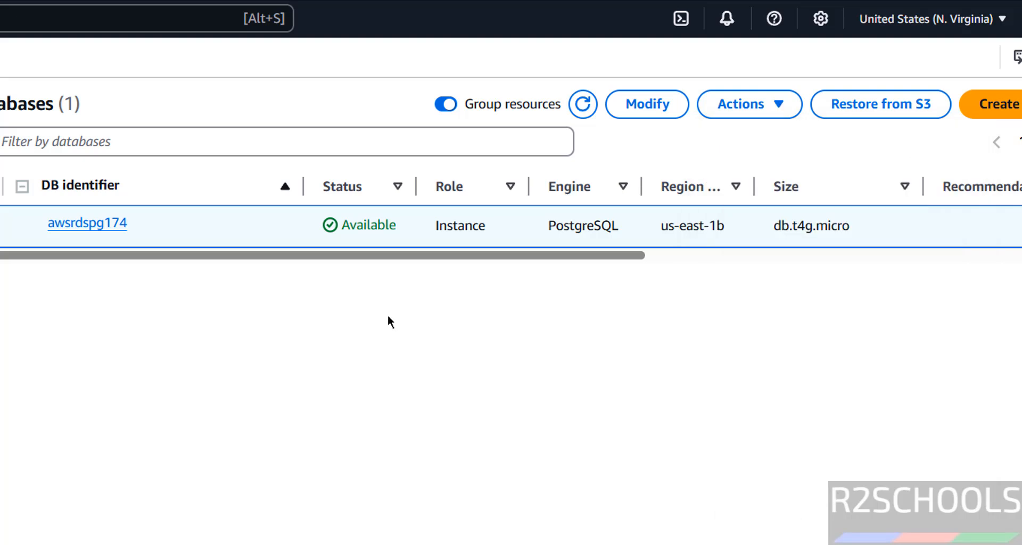